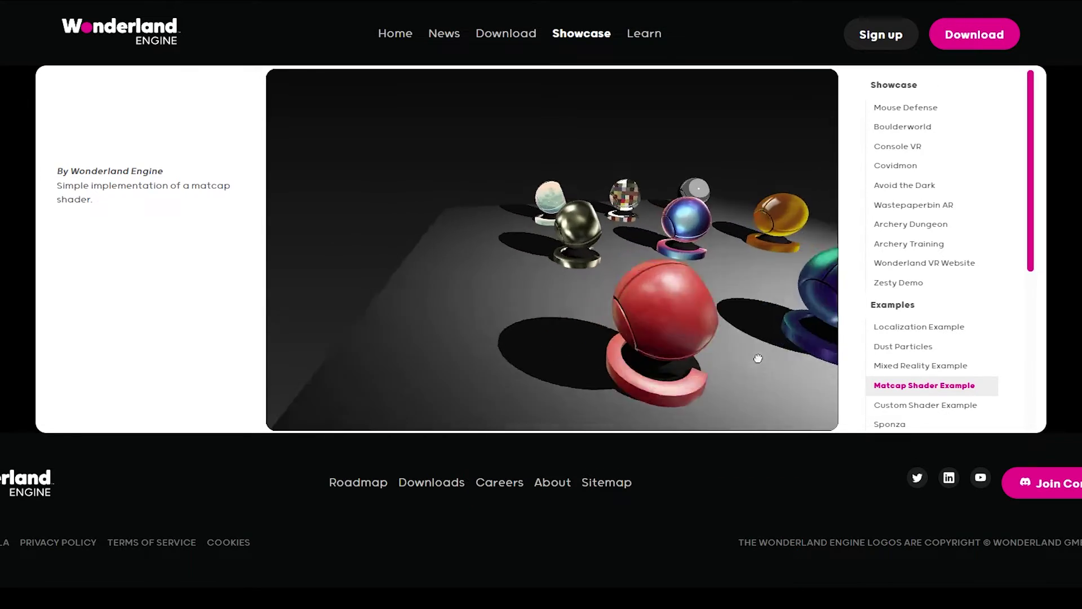
pyautogui.moveTo(758, 358); pyautogui.dragTo(1081, 299)
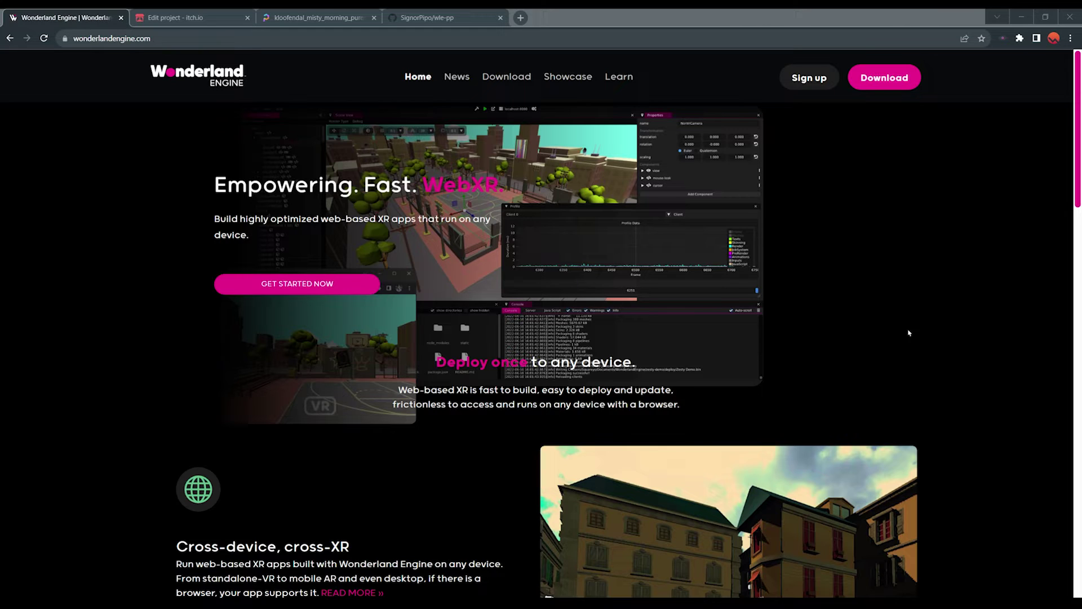
pyautogui.click(81, 39)
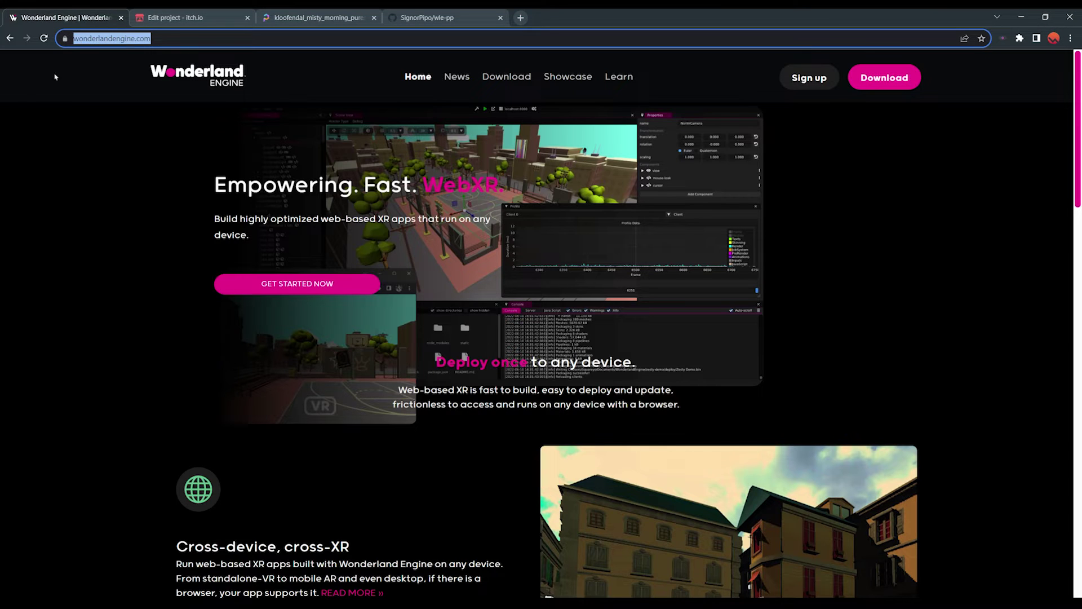
pyautogui.click(72, 157)
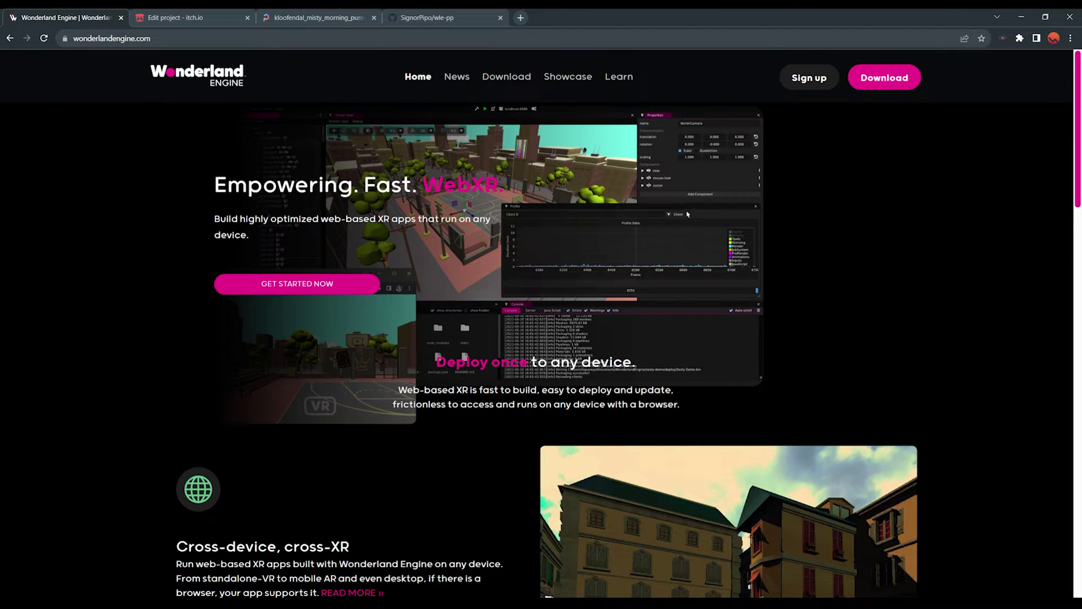
# Open the Wonderland Engine downloads page and download the Windows x64 Installer (.exe) for version 1.1.1.
pyautogui.click(508, 78)
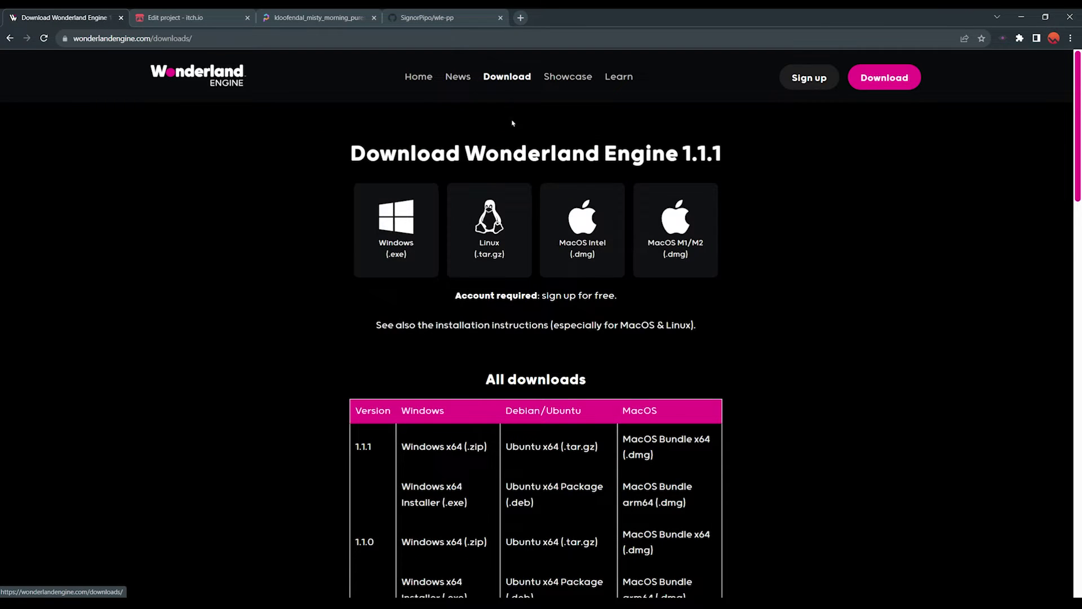
pyautogui.scroll(-2, 502, 304)
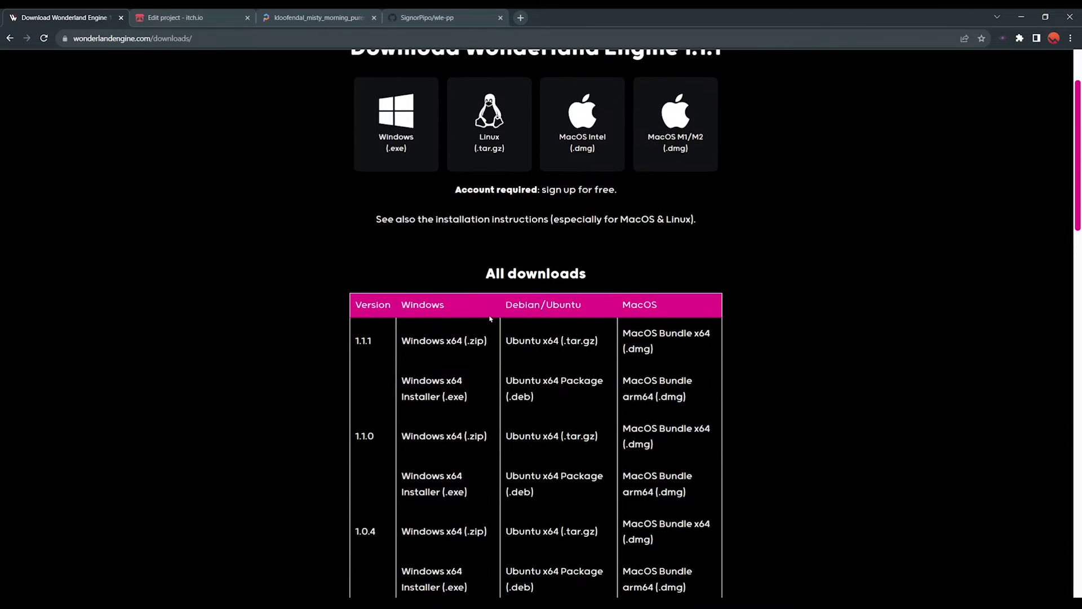
pyautogui.click(427, 397)
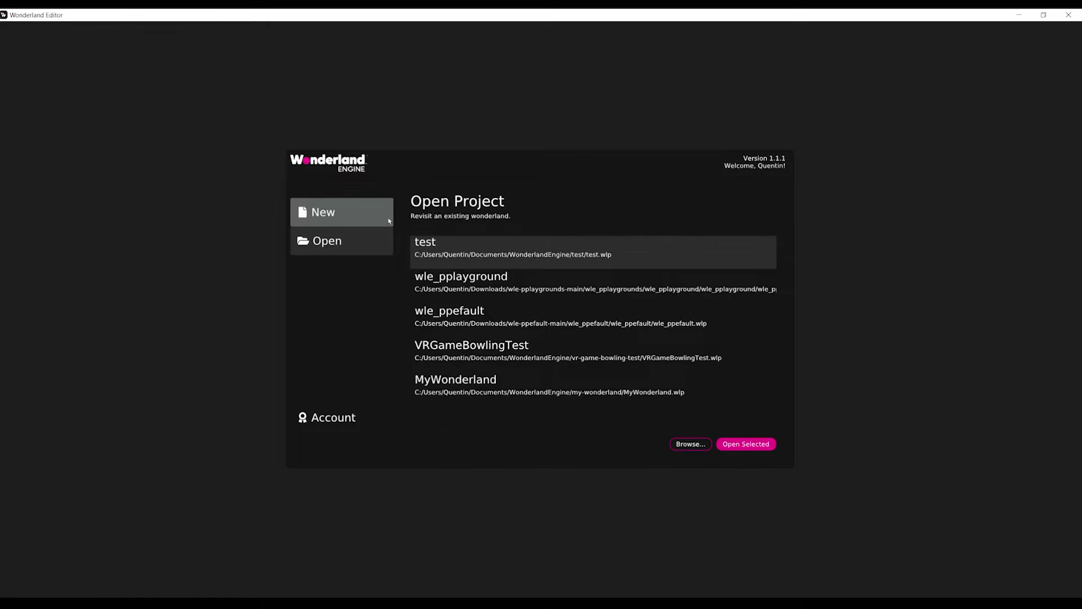
# In Wonderland Editor, create a new project named "My First WebVR Game" in the default path from the VR template.
pyautogui.click(330, 214)
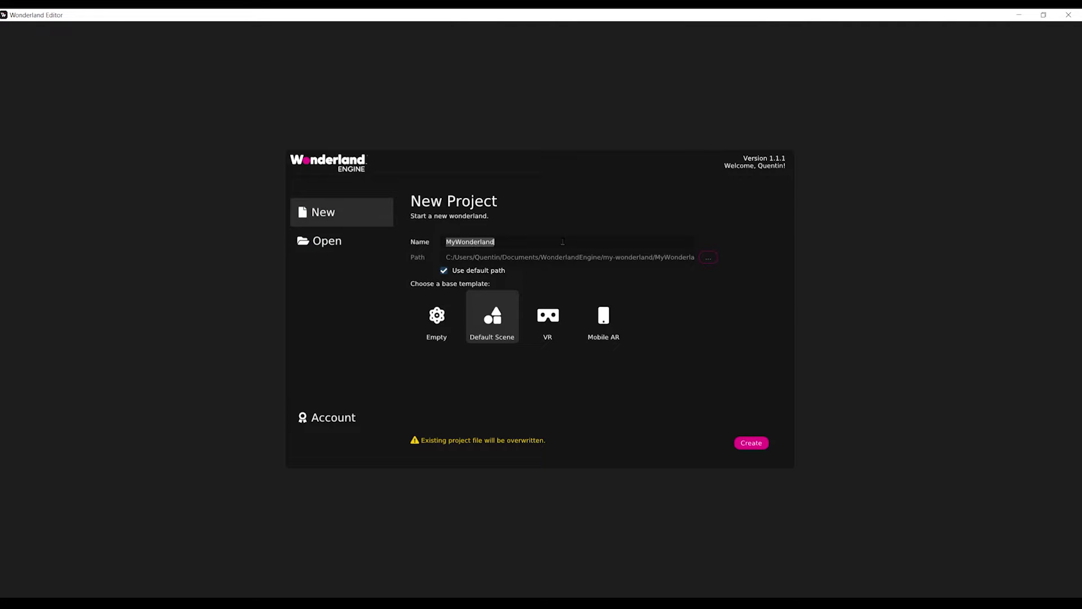
pyautogui.write('My F')
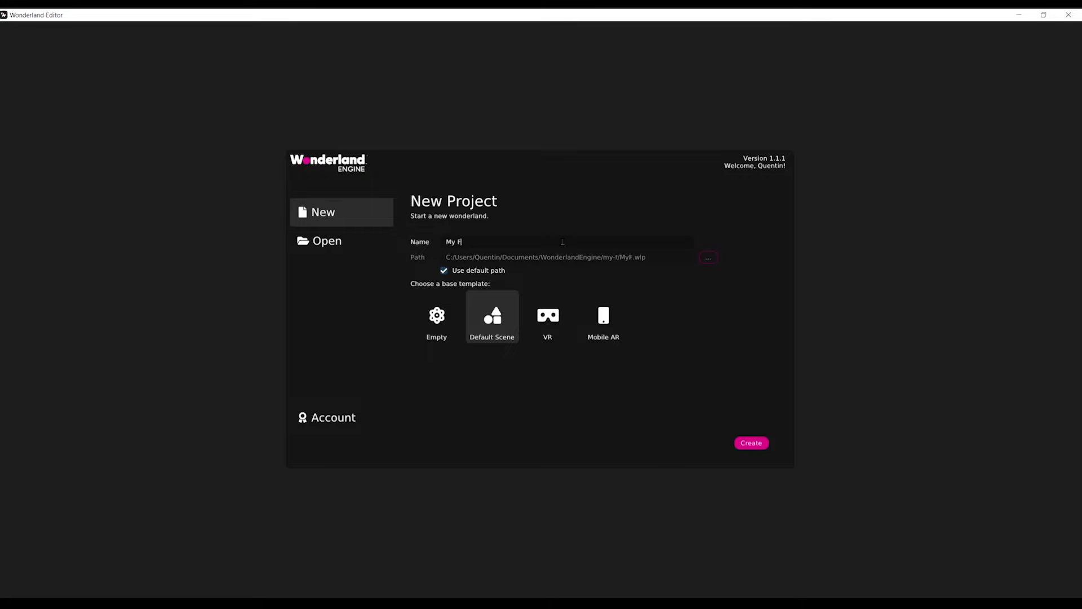
pyautogui.write('irst WebVR Game')
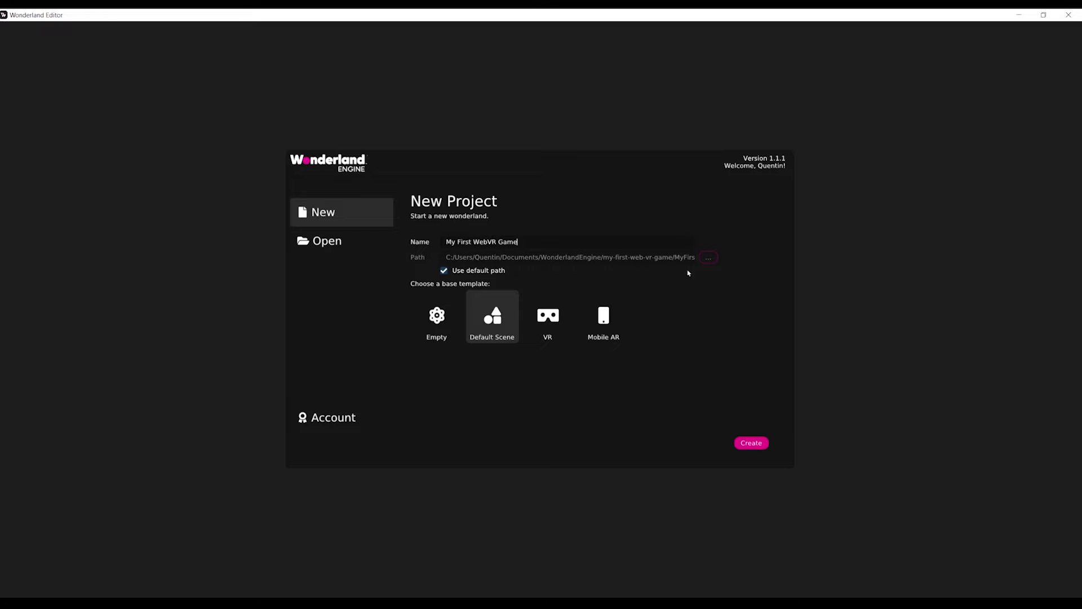
pyautogui.click(436, 326)
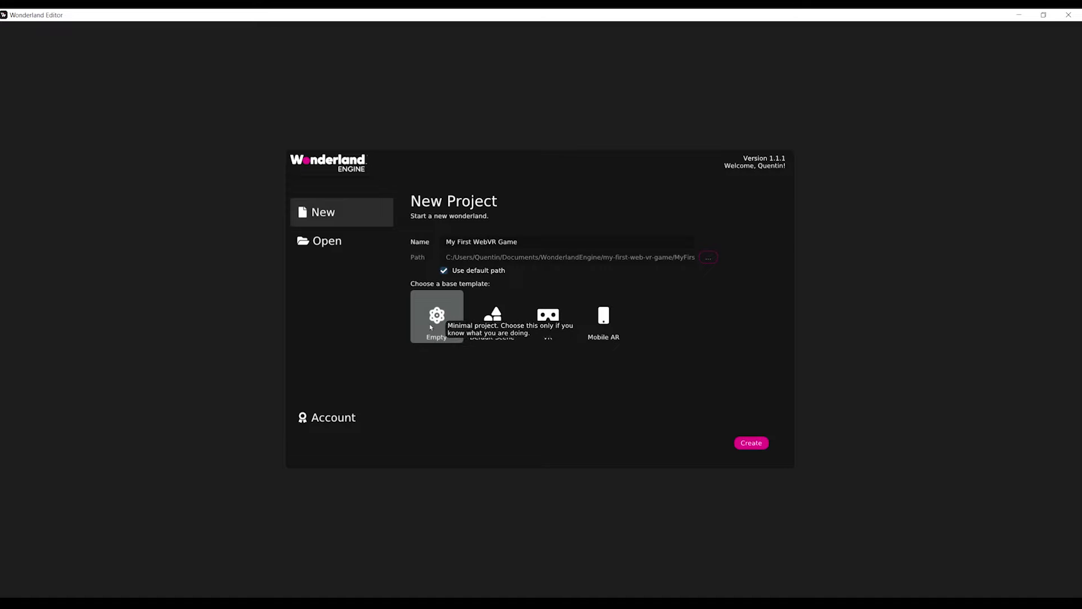
pyautogui.click(549, 330)
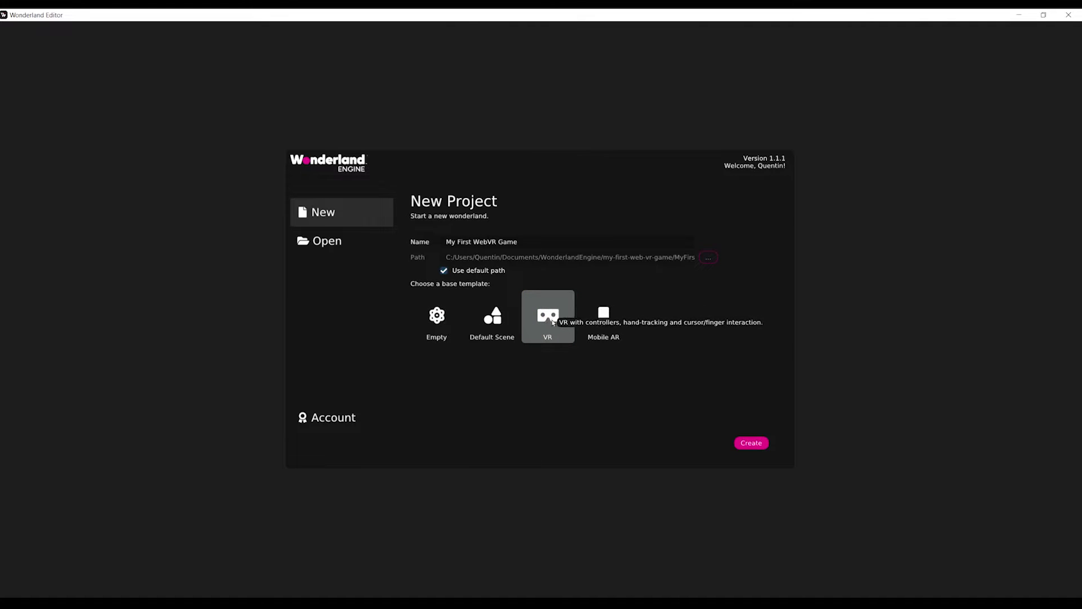
pyautogui.click(752, 443)
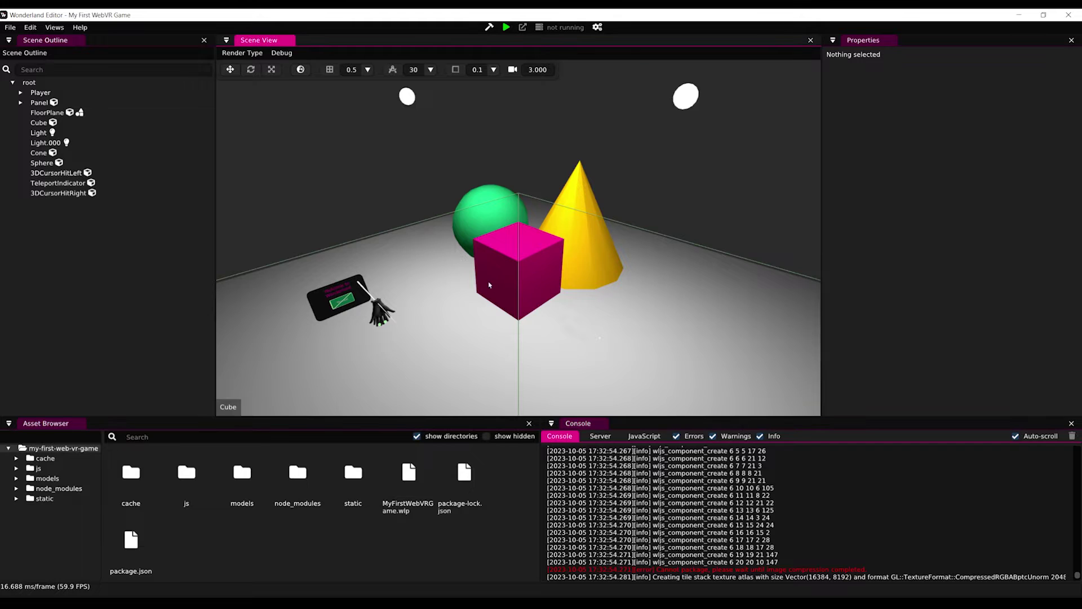
# Look over the editor layout, including the scene view, scene outline, asset browser, console and properties areas.
pyautogui.moveTo(488, 285); pyautogui.dragTo(514, 289, button='middle')
pyautogui.moveTo(514, 289); pyautogui.dragTo(503, 290, button='right')
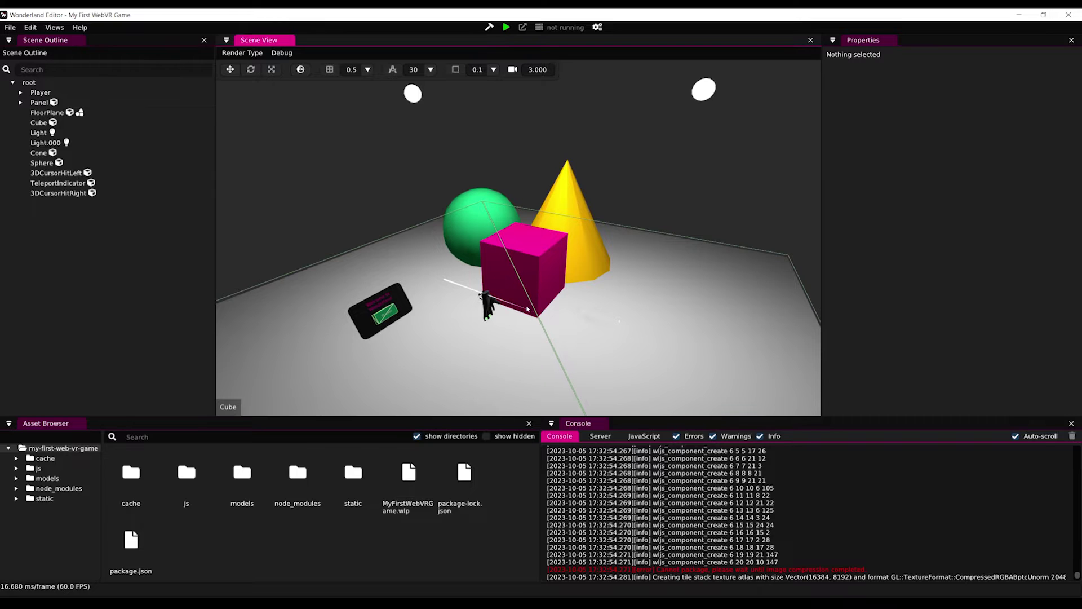
pyautogui.moveTo(496, 417); pyautogui.dragTo(496, 367)
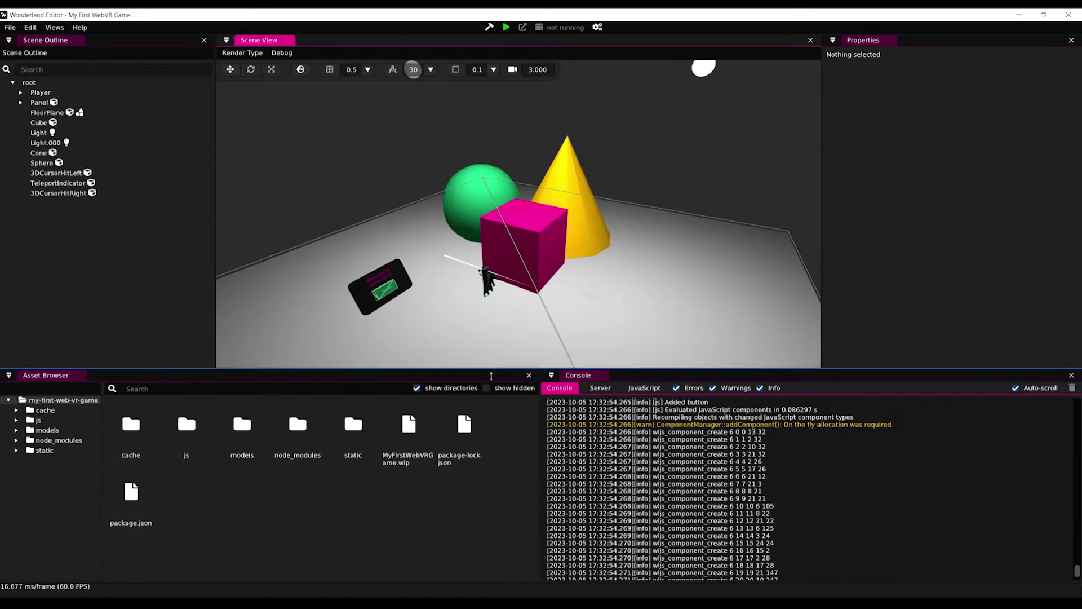
pyautogui.click(103, 187)
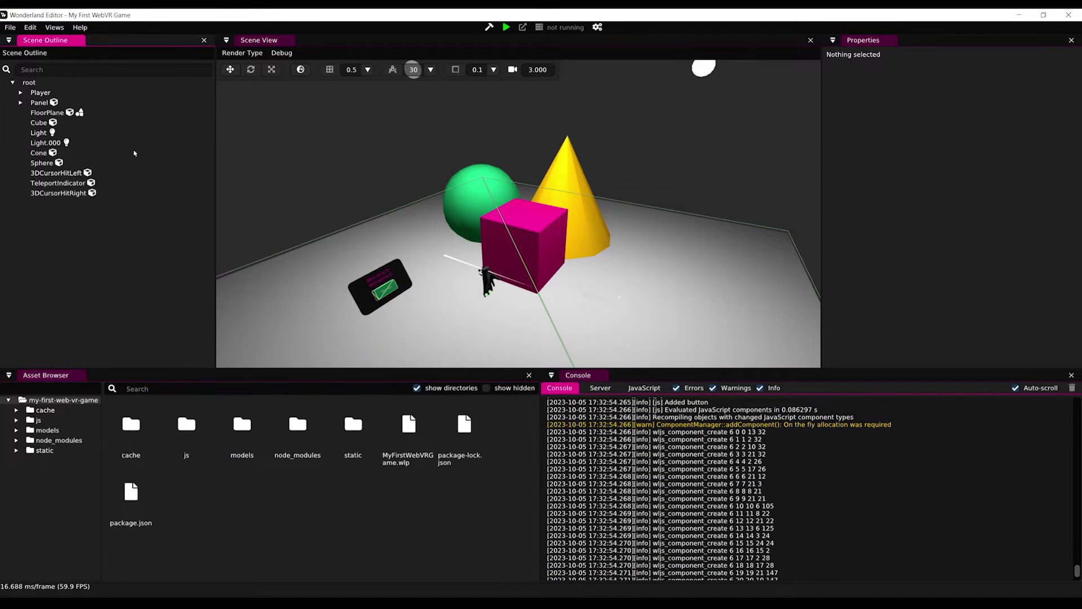
pyautogui.rightClick(534, 290)
pyautogui.click(137, 387)
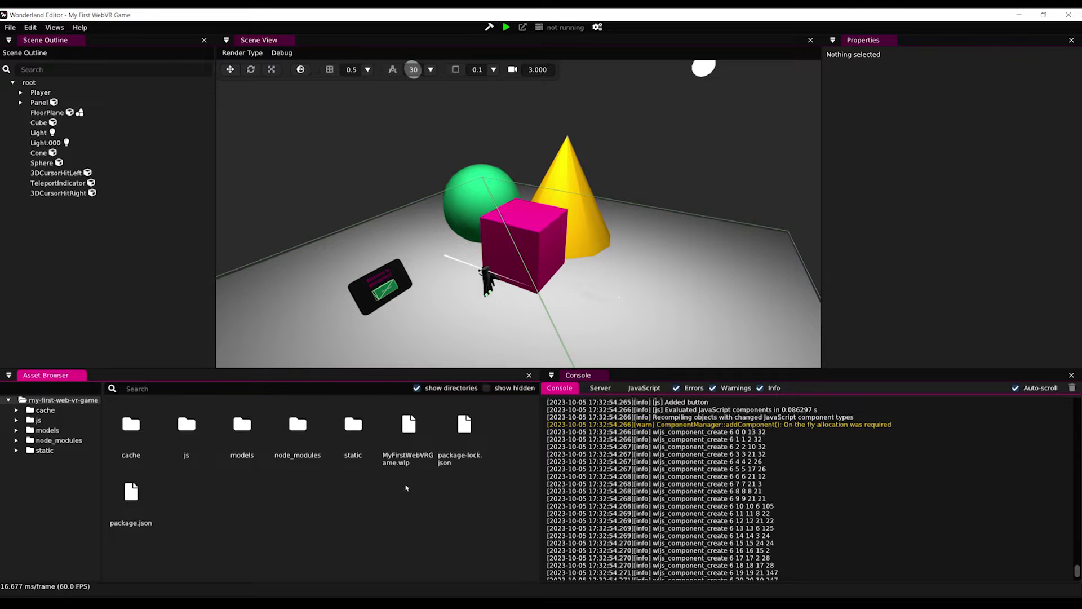
pyautogui.click(890, 433)
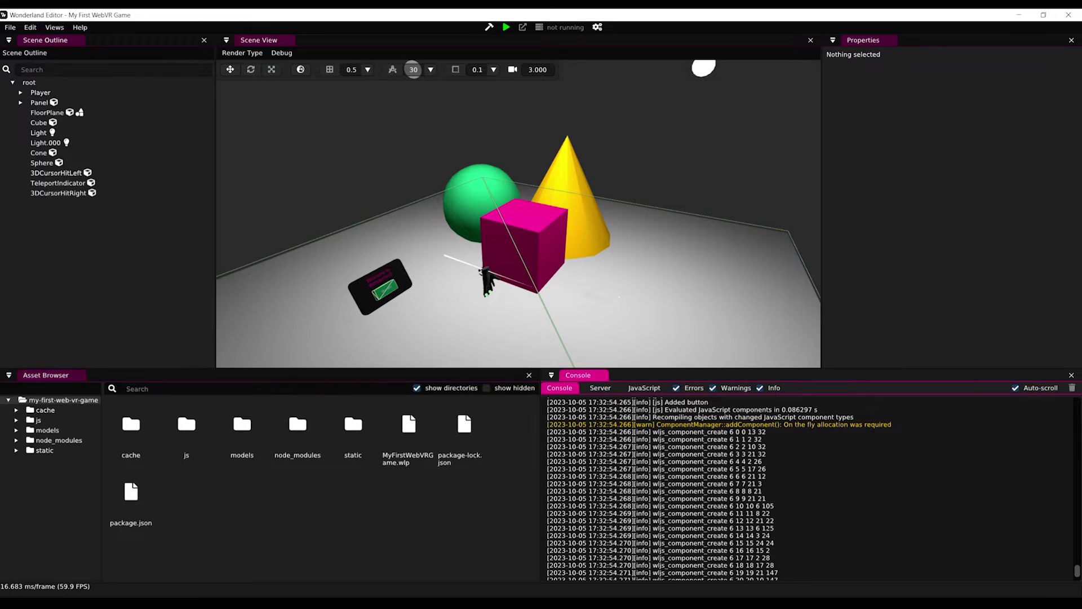
pyautogui.click(961, 172)
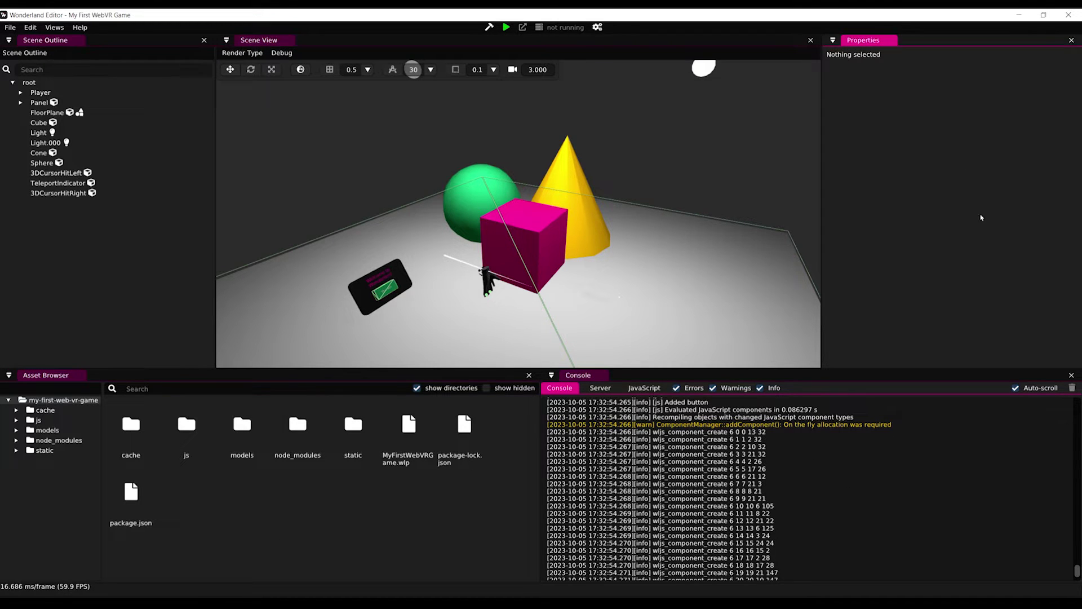
# Examine the template scene from several angles and view the properties of the cube, the cone and the Player object.
pyautogui.click(552, 226)
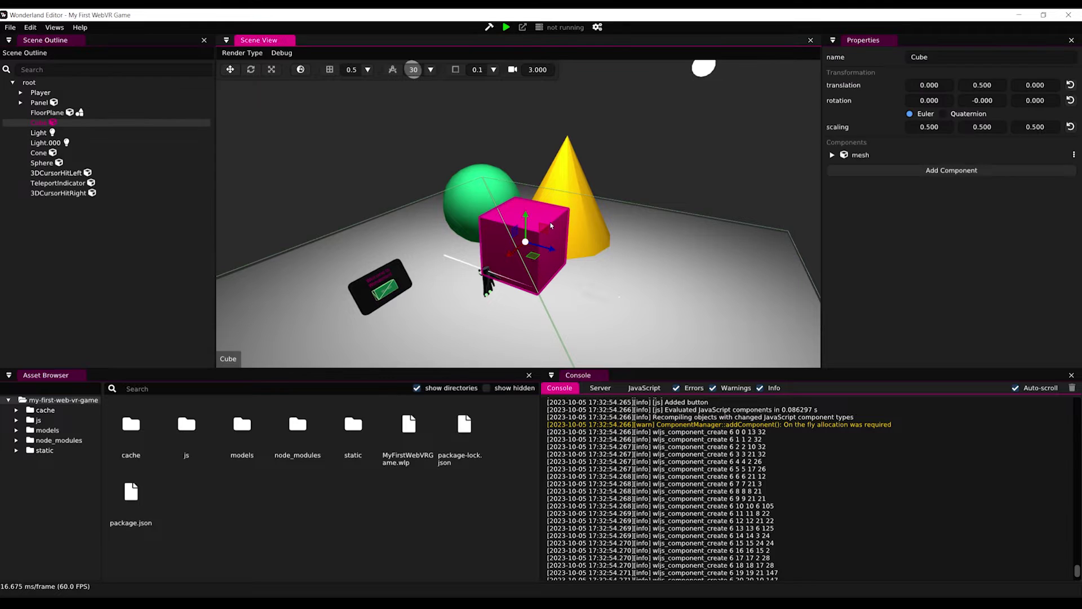
pyautogui.click(934, 197)
pyautogui.moveTo(661, 369); pyautogui.dragTo(661, 445)
pyautogui.scroll(3, 576, 273)
pyautogui.scroll(-3, 576, 274)
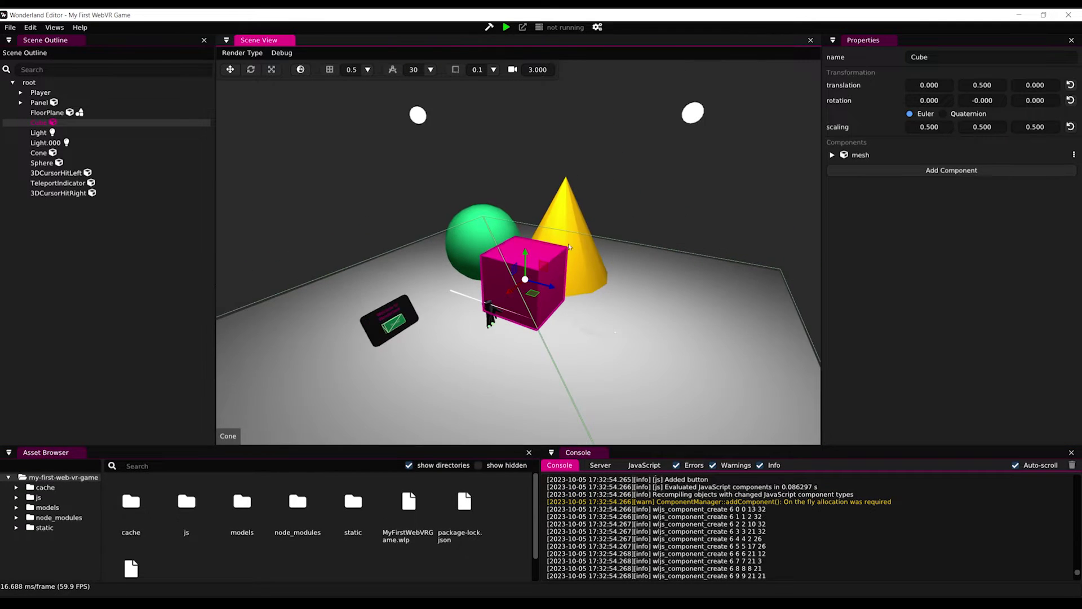
pyautogui.keyDown('shift'); pyautogui.moveTo(589, 197); pyautogui.dragTo(546, 237, button='middle'); pyautogui.keyUp('shift')
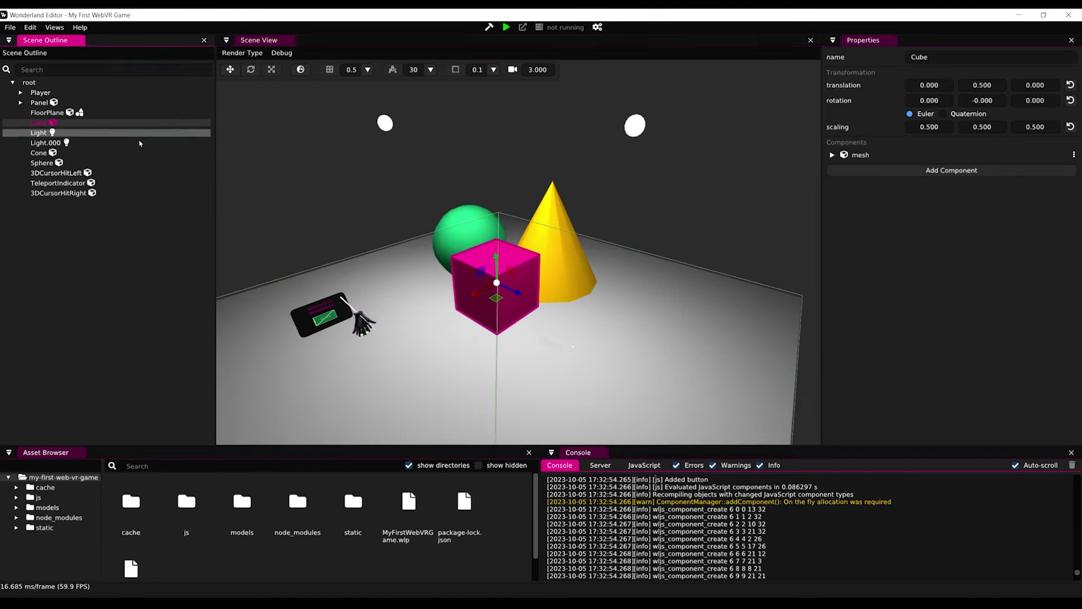
pyautogui.scroll(3, 488, 274)
pyautogui.click(555, 254)
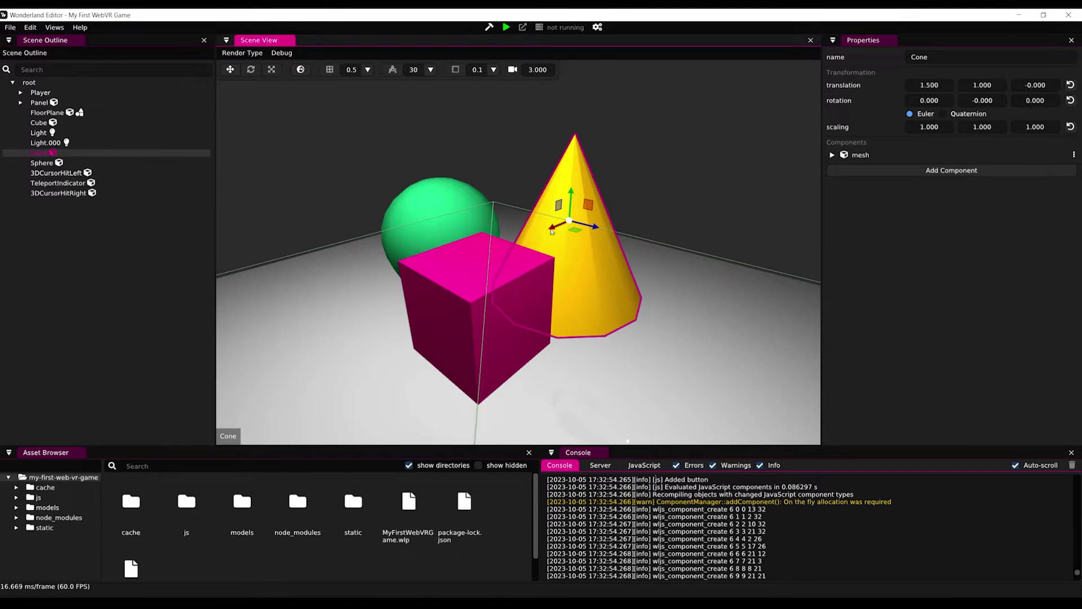
pyautogui.click(451, 268)
pyautogui.scroll(-3, 384, 190)
pyautogui.moveTo(384, 190); pyautogui.dragTo(435, 189, button='middle')
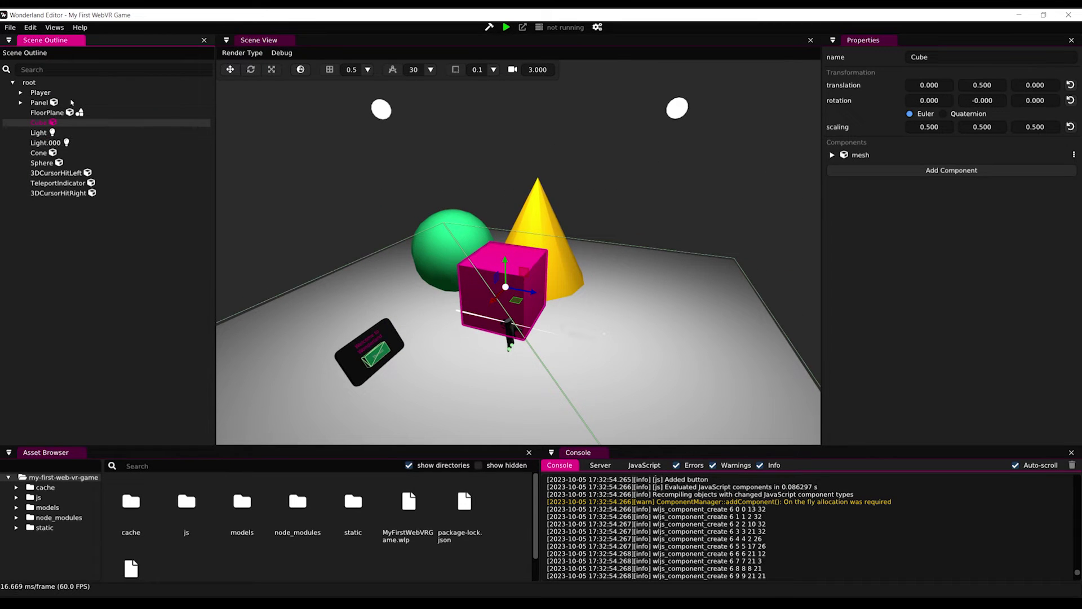
pyautogui.click(77, 94)
pyautogui.moveTo(525, 329)
pyautogui.mouseDown(button='middle')
pyautogui.moveTo(475, 337)
pyautogui.moveTo(524, 335)
pyautogui.mouseUp(button='middle')
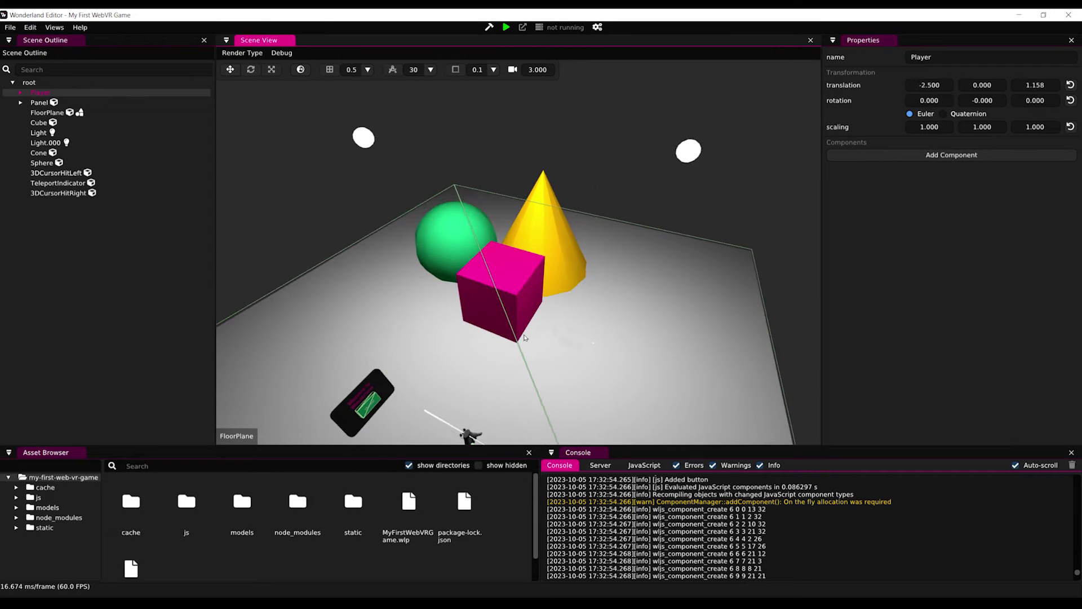
pyautogui.click(489, 99)
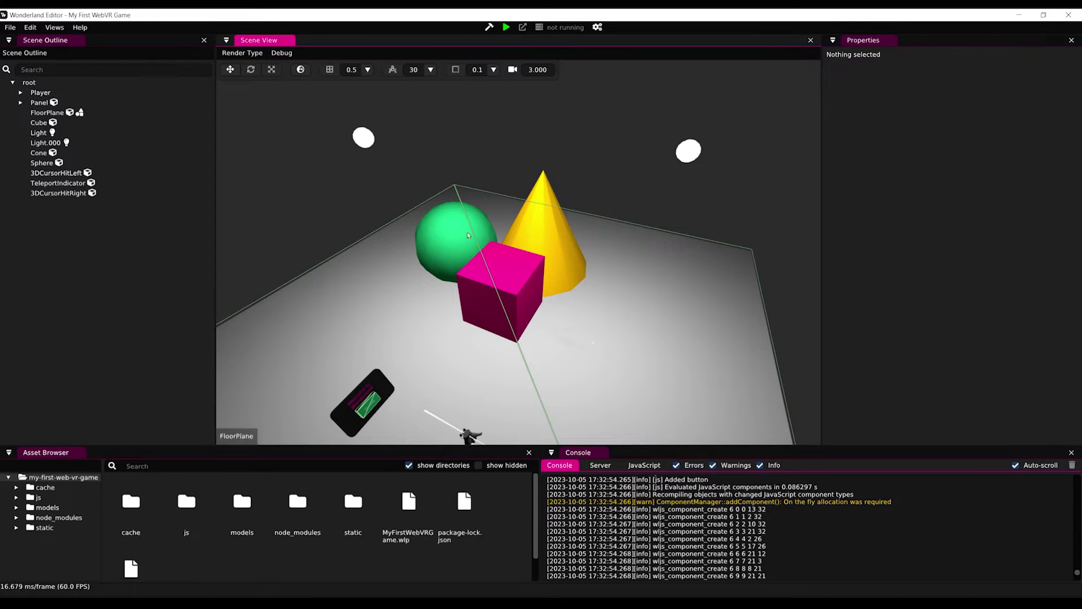
pyautogui.scroll(-3, 480, 289)
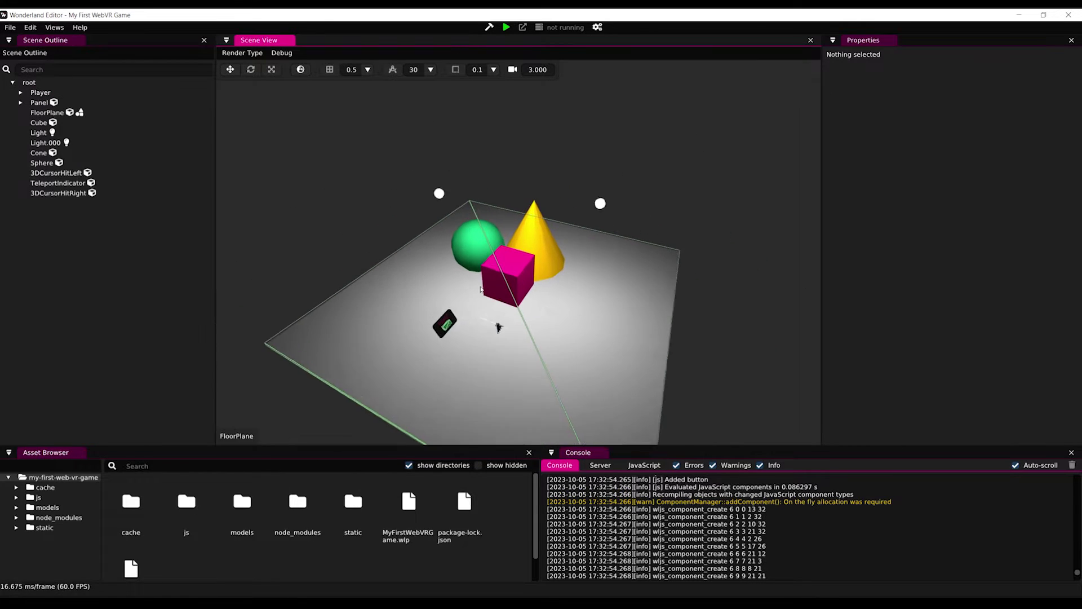
pyautogui.scroll(1, 480, 290)
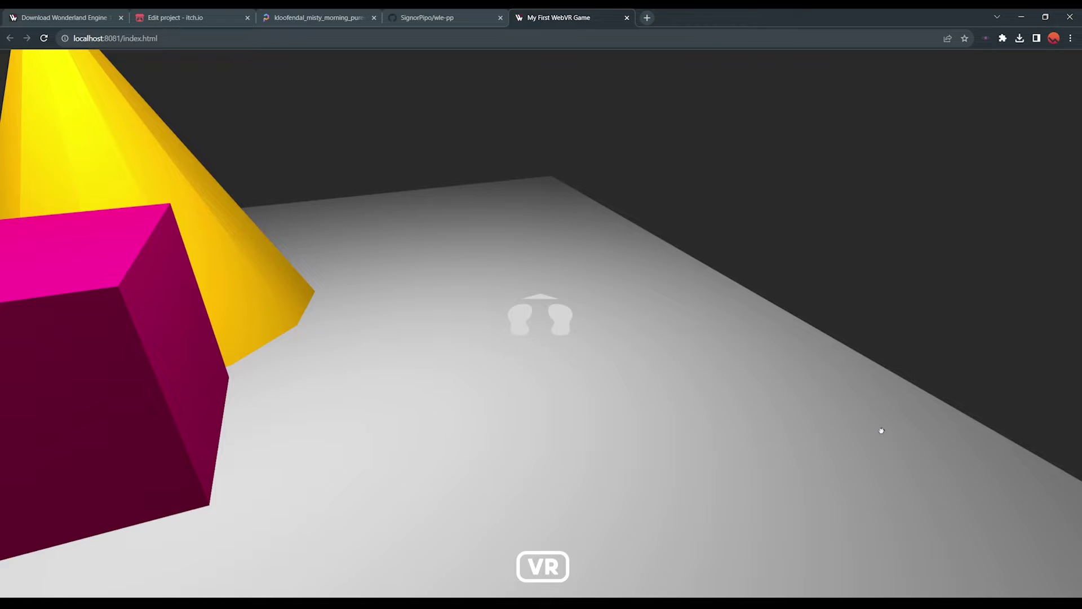
# Look around the running game preview in the browser and walk forward through the scene.
pyautogui.moveTo(882, 430); pyautogui.dragTo(882, 432)
pyautogui.moveTo(884, 382); pyautogui.dragTo(509, 573)
pyautogui.moveTo(401, 376); pyautogui.dragTo(748, 416)
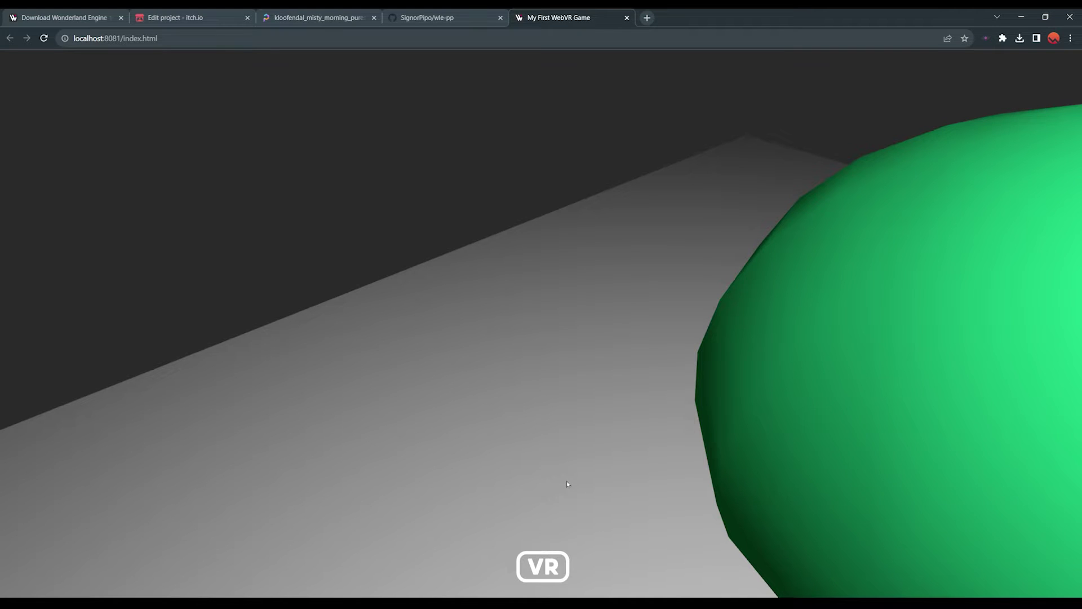
pyautogui.moveTo(566, 483)
pyautogui.mouseDown()
pyautogui.moveTo(705, 365)
pyautogui.moveTo(824, 370)
pyautogui.moveTo(845, 398)
pyautogui.moveTo(834, 452)
pyautogui.moveTo(838, 441)
pyautogui.moveTo(688, 353)
pyautogui.moveTo(574, 350)
pyautogui.mouseUp()
pyautogui.press('w')
# Switch back to Wonderland Editor and run the project on the MetaQuest (hollywood) device.
pyautogui.click(374, 602)
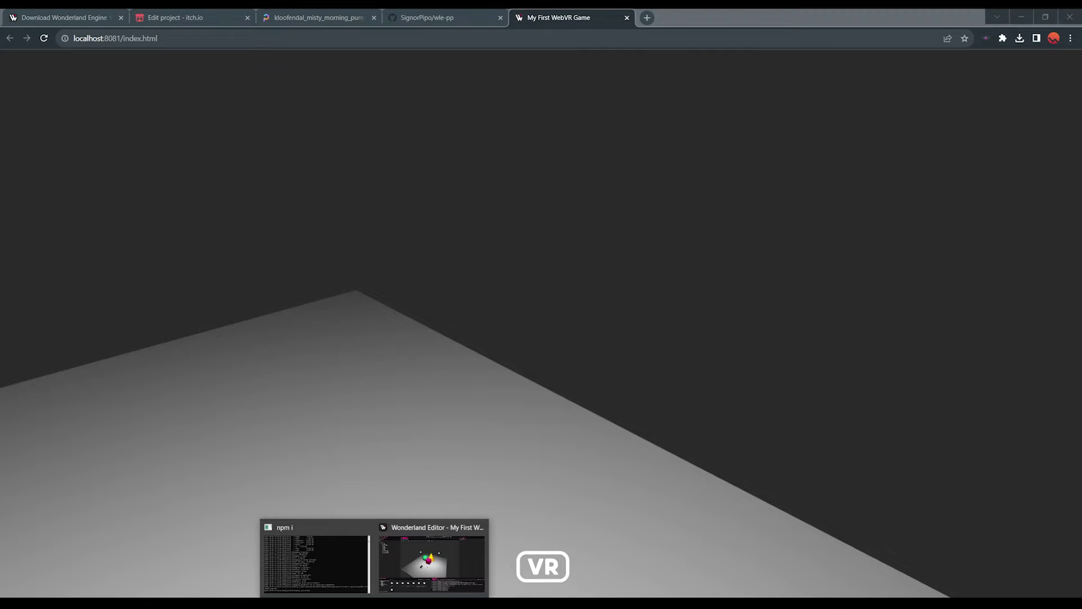
pyautogui.click(428, 569)
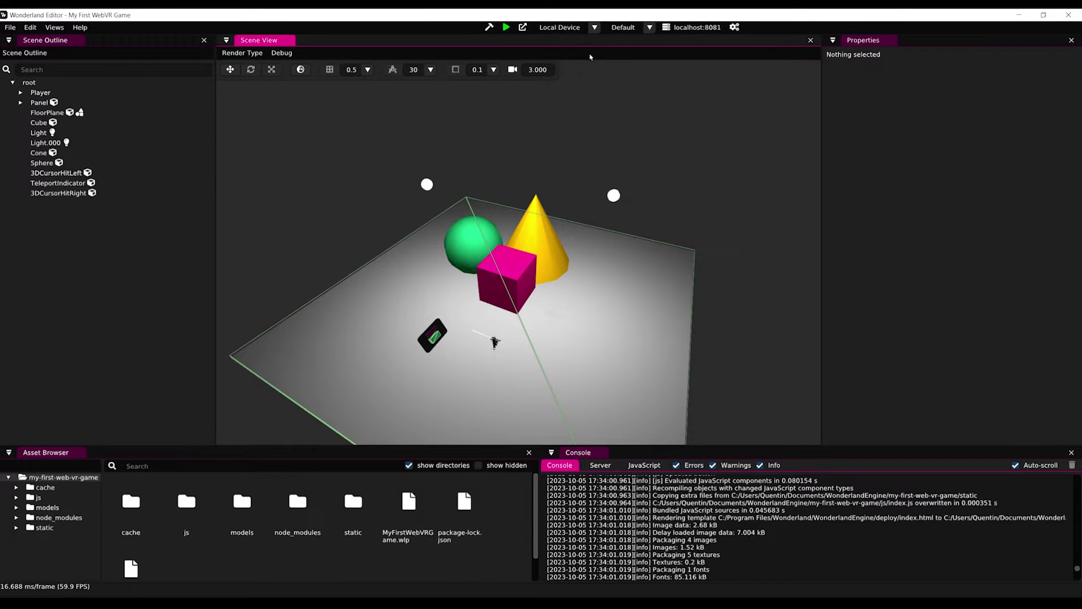
pyautogui.click(594, 27)
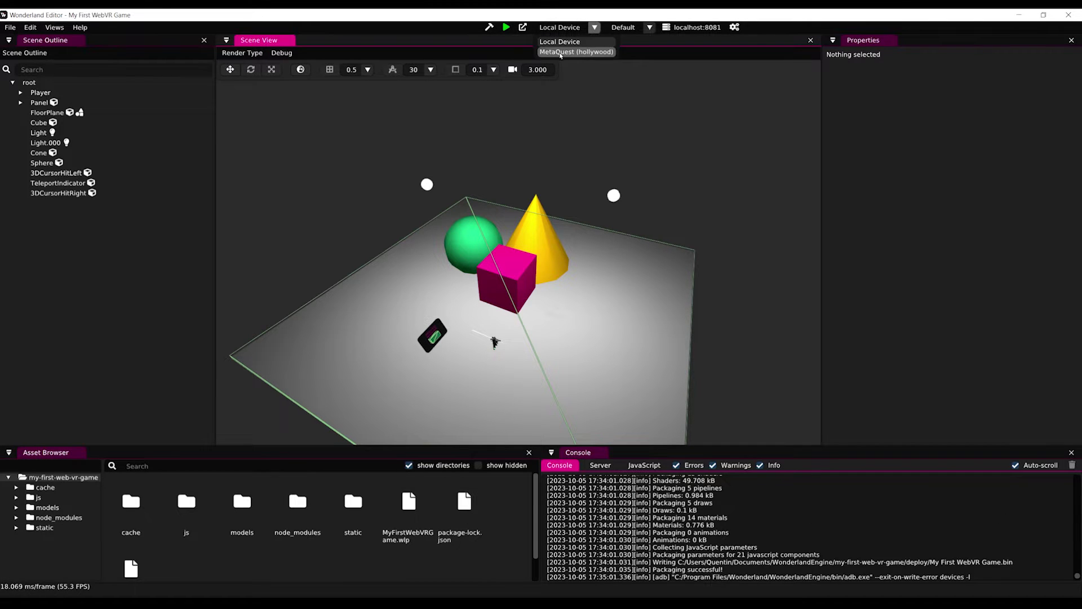
pyautogui.click(564, 52)
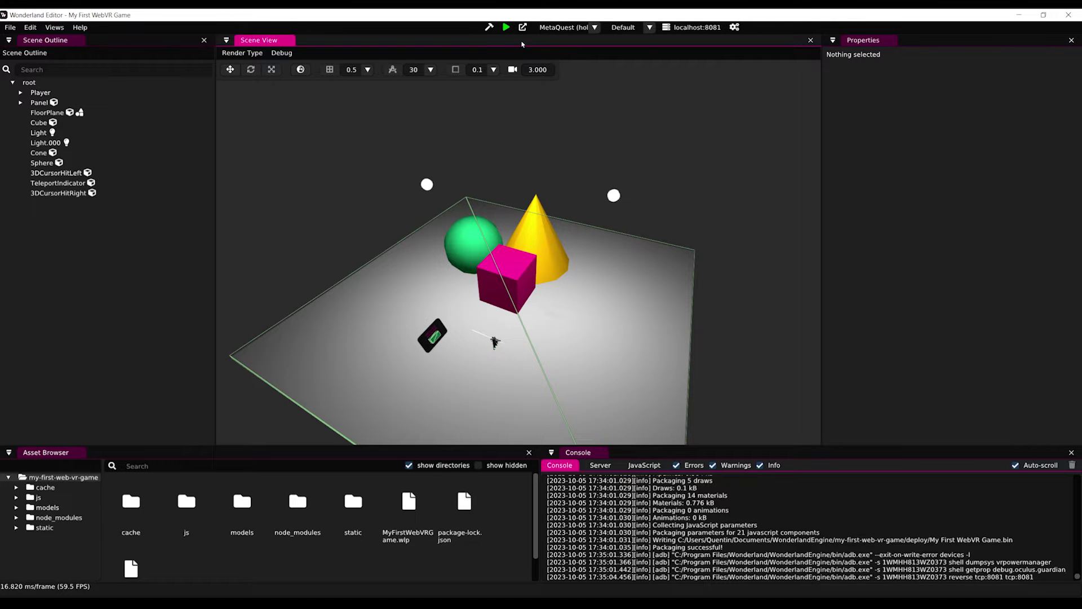
pyautogui.click(506, 28)
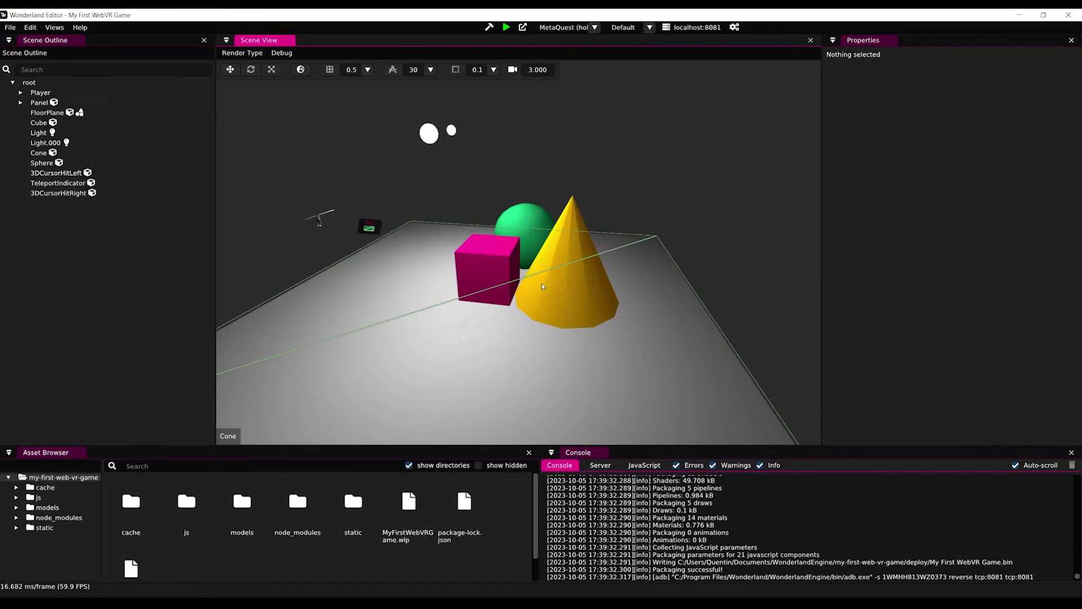
# Delete the yellow cone and the green sphere from the scene.
pyautogui.click(563, 290)
pyautogui.press('Delete')
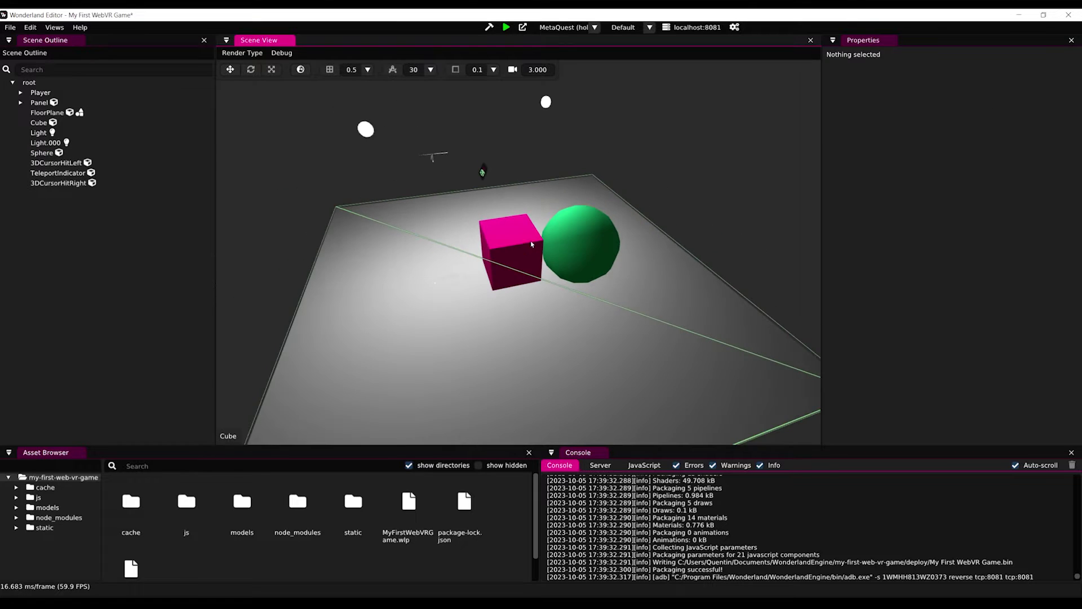
pyautogui.click(592, 230)
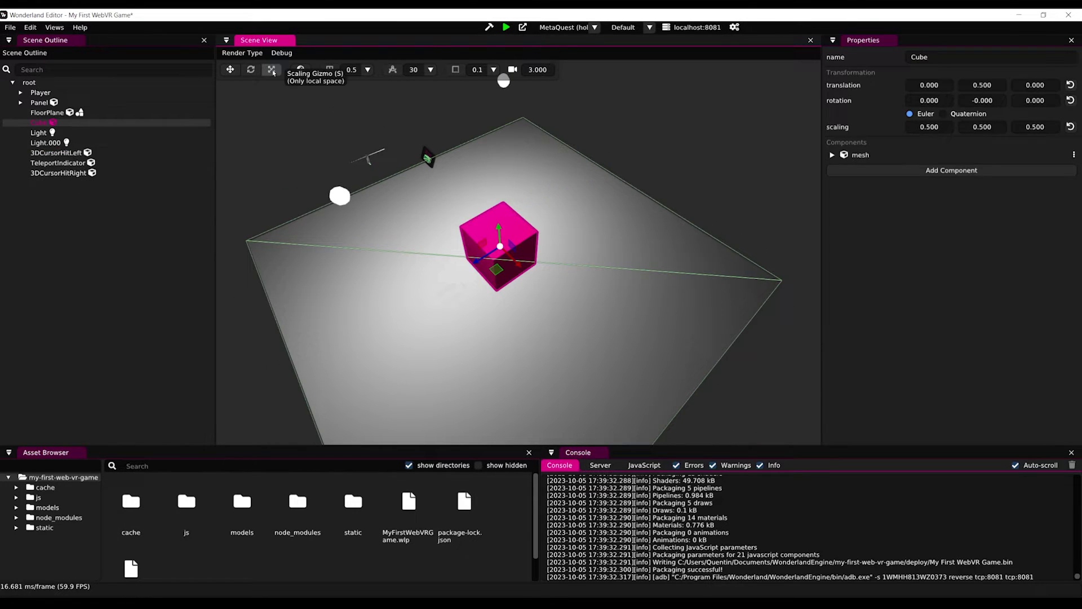
# Stretch the cube along its Z axis with the scaling gizmo and set its Z scale to 1.000.
pyautogui.click(273, 72)
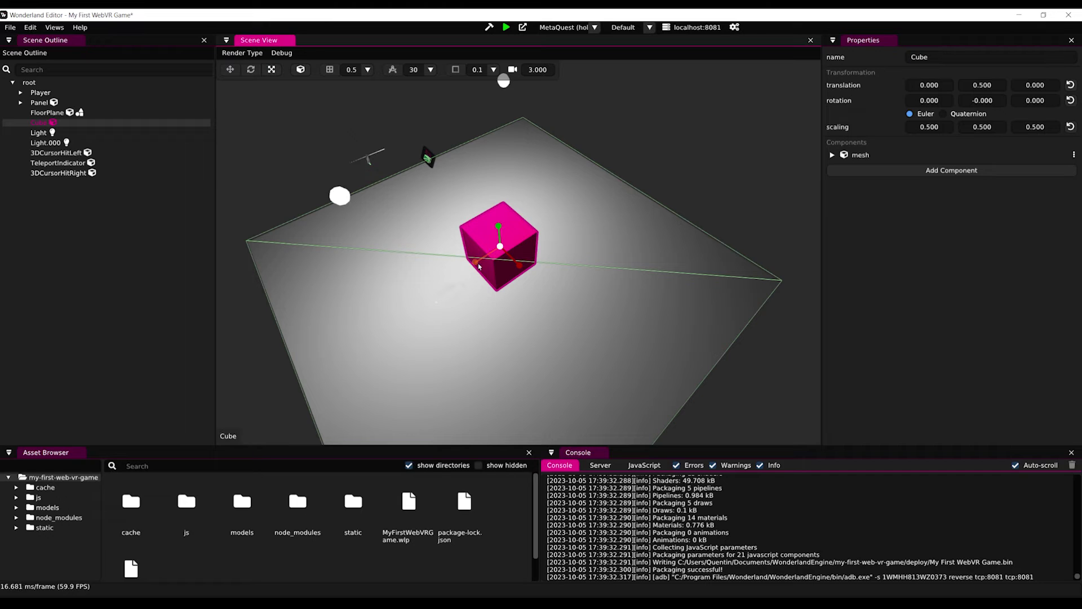
pyautogui.moveTo(472, 263); pyautogui.dragTo(448, 280)
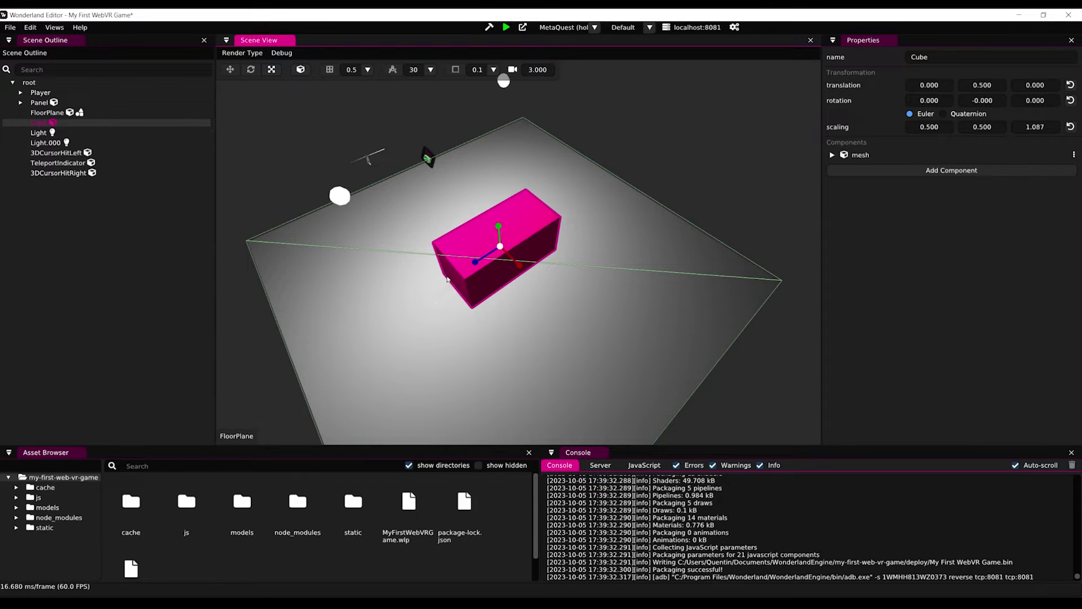
pyautogui.click(1017, 140)
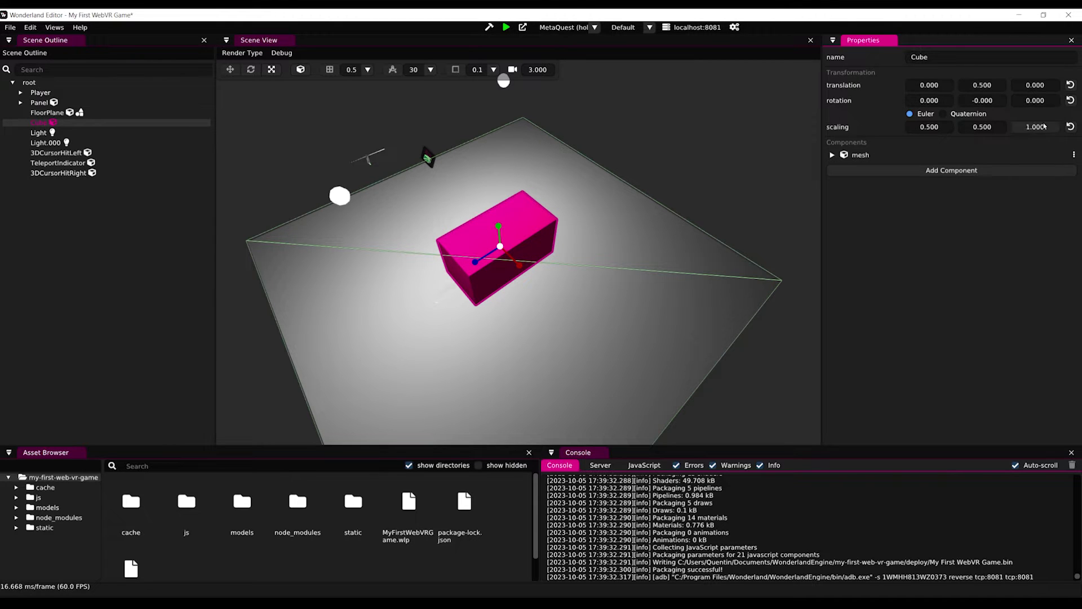
# Assign the existing Yellow material to the cube's mesh component.
pyautogui.scroll(3, 612, 268)
pyautogui.moveTo(451, 293); pyautogui.dragTo(490, 260, button='middle')
pyautogui.scroll(-2, 490, 260)
pyautogui.click(832, 155)
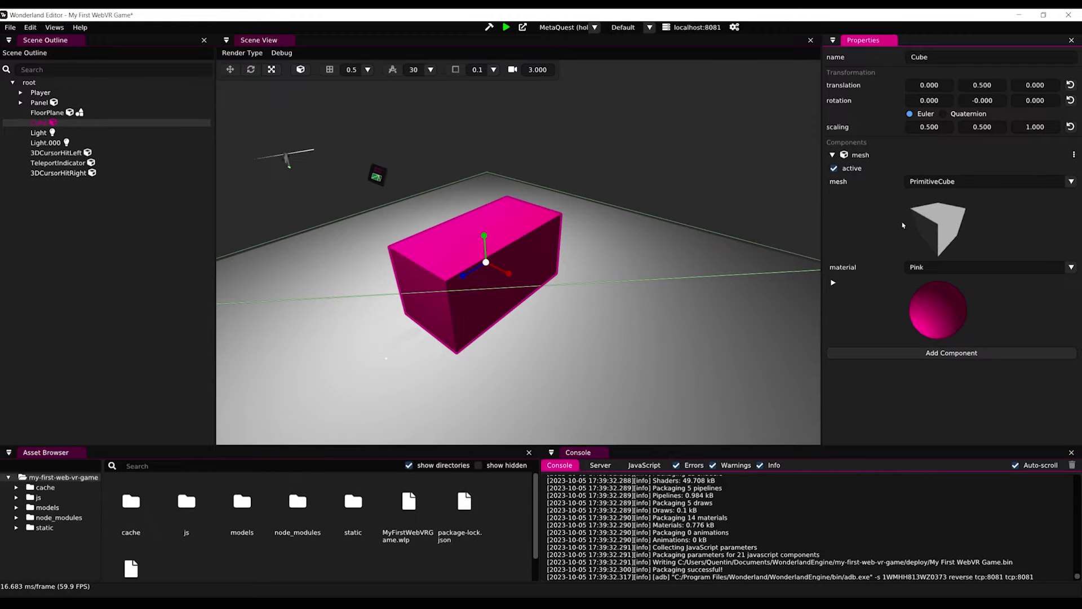
pyautogui.click(1071, 267)
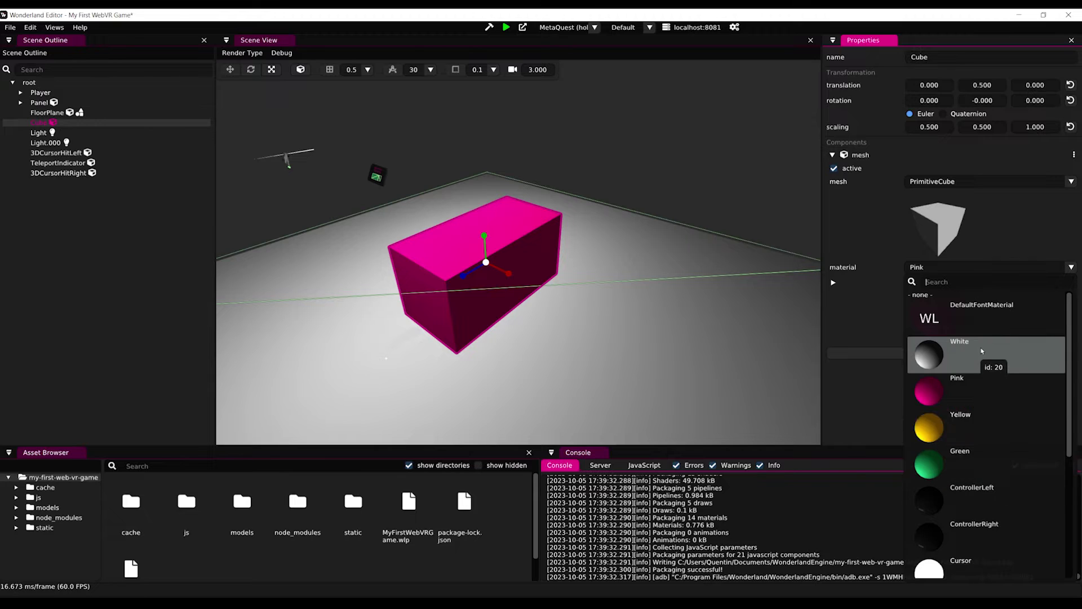
pyautogui.click(984, 426)
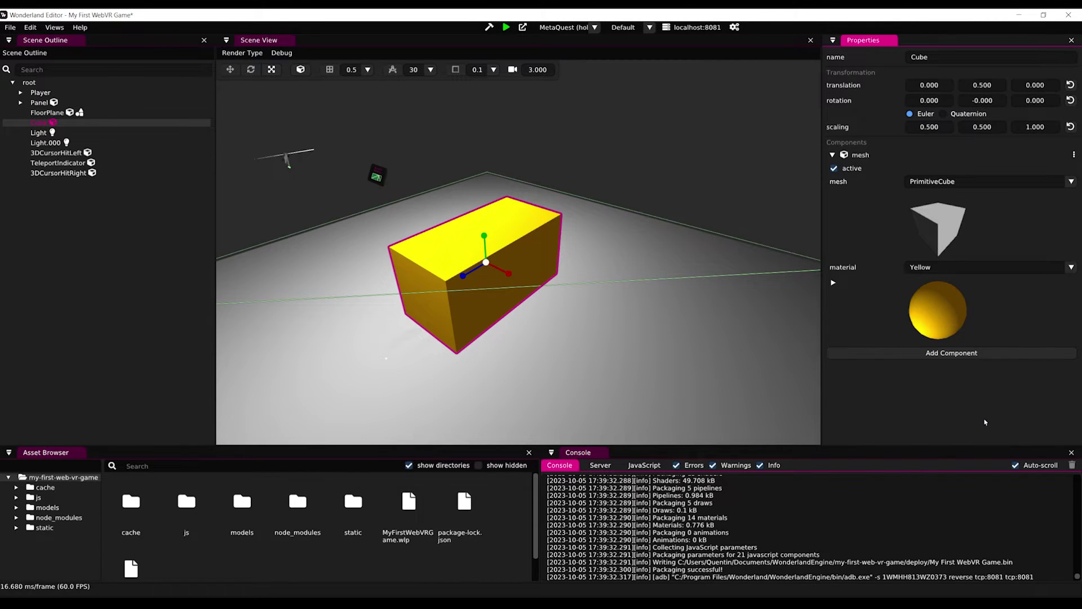
# Create a new material in the project resources and name it Red.
pyautogui.click(55, 27)
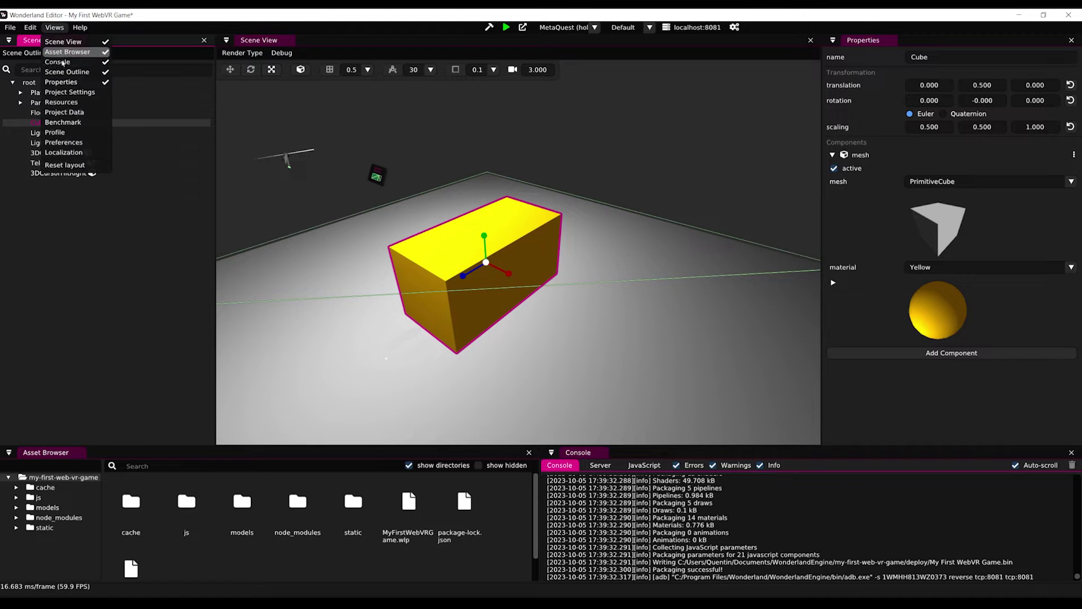
pyautogui.click(83, 106)
pyautogui.click(412, 57)
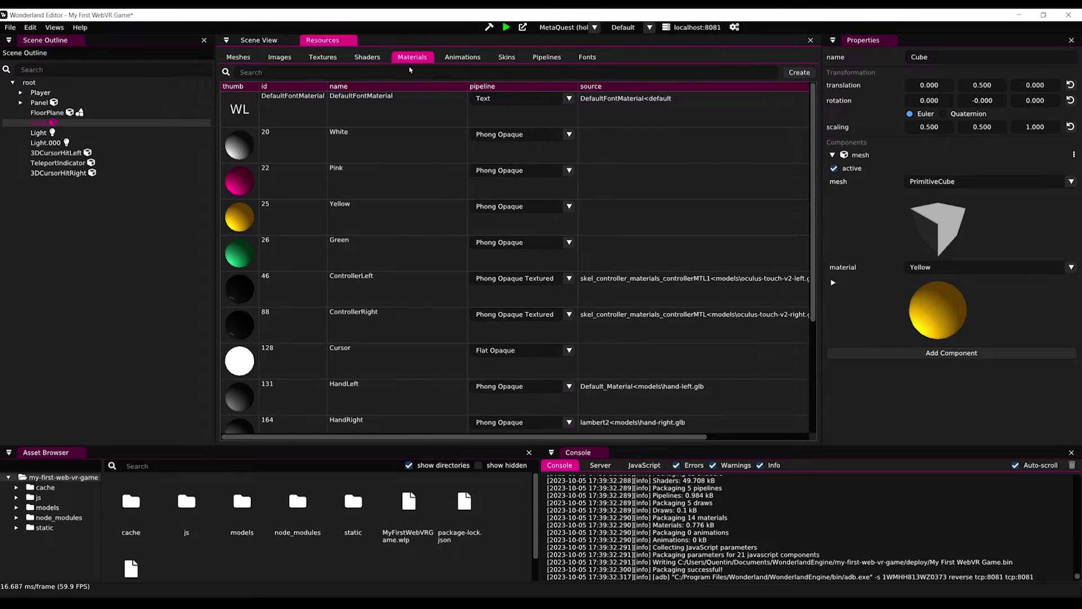
pyautogui.click(800, 73)
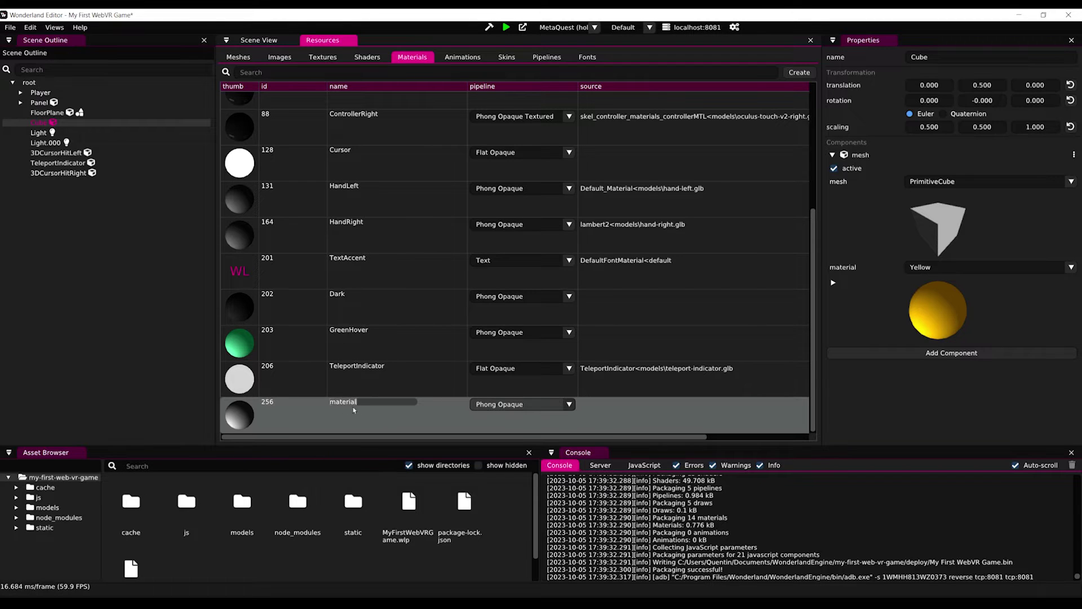
pyautogui.click(357, 403)
pyautogui.press('BackSpace')
pyautogui.press('BackSpace')
pyautogui.press('BackSpace')
pyautogui.press('BackSpace')
pyautogui.press('BackSpace')
pyautogui.press('BackSpace')
pyautogui.press('BackSpace')
pyautogui.press('BackSpace')
pyautogui.write('Red')
pyautogui.press('Return')
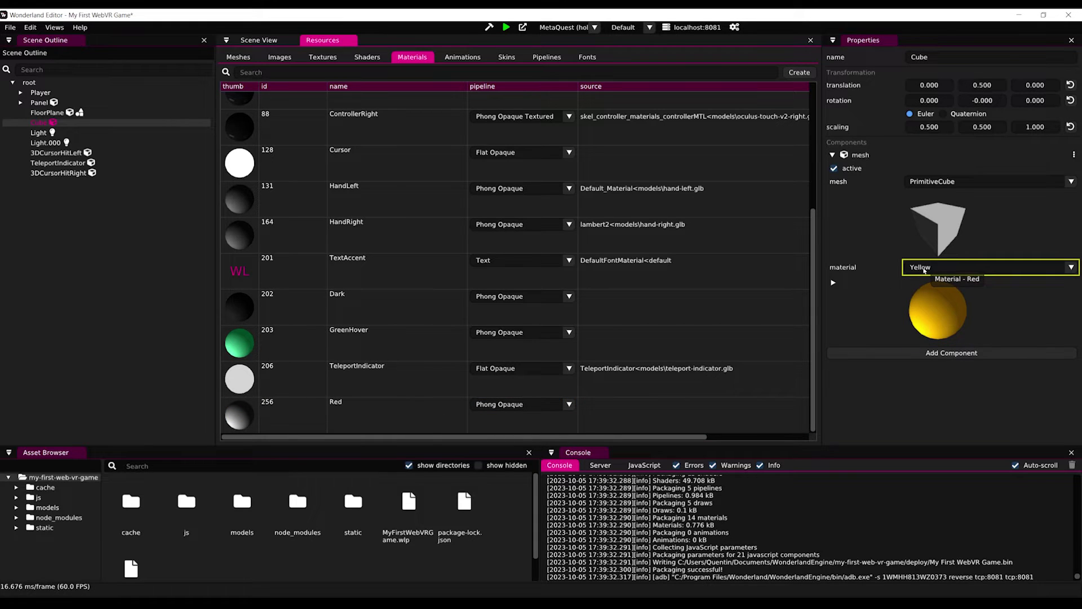
# Assign the Red material to the cube and set the material's diffuse color to red.
pyautogui.moveTo(925, 271); pyautogui.dragTo(925, 271)
pyautogui.click(833, 283)
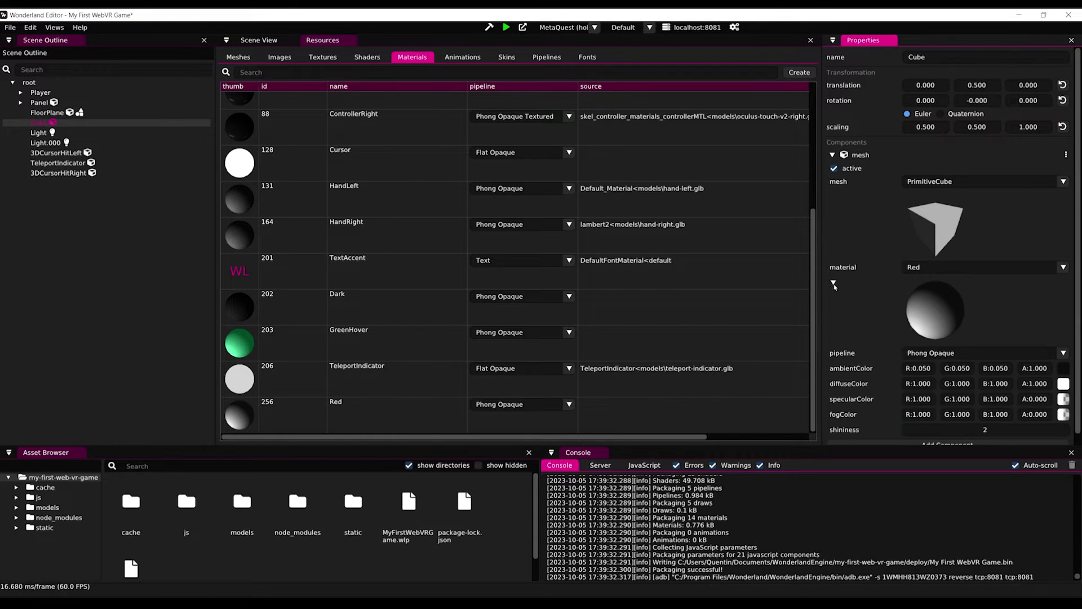
pyautogui.scroll(-1, 904, 319)
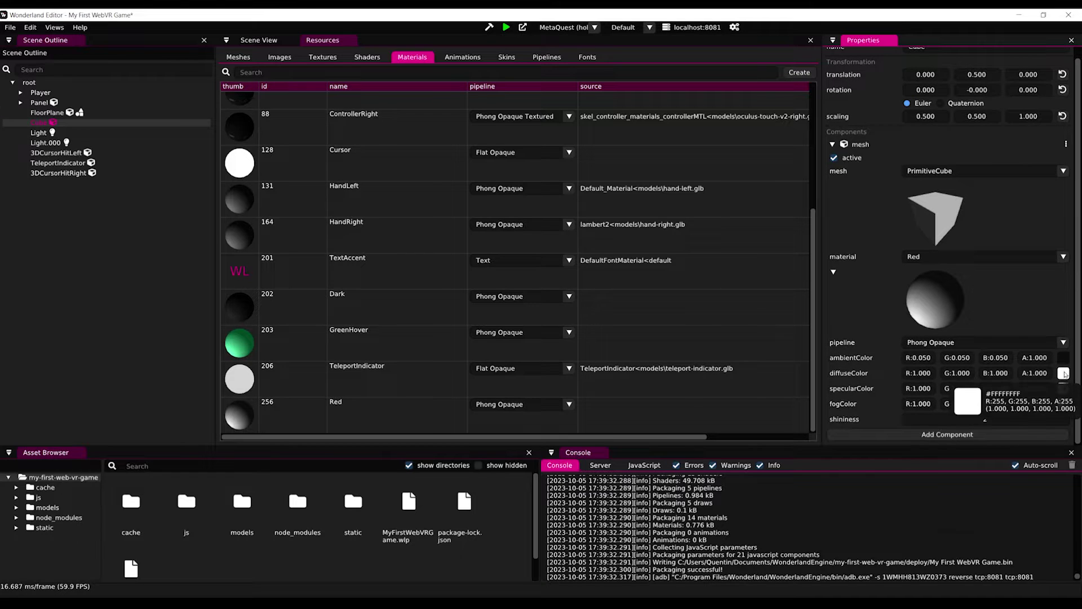
pyautogui.click(1063, 373)
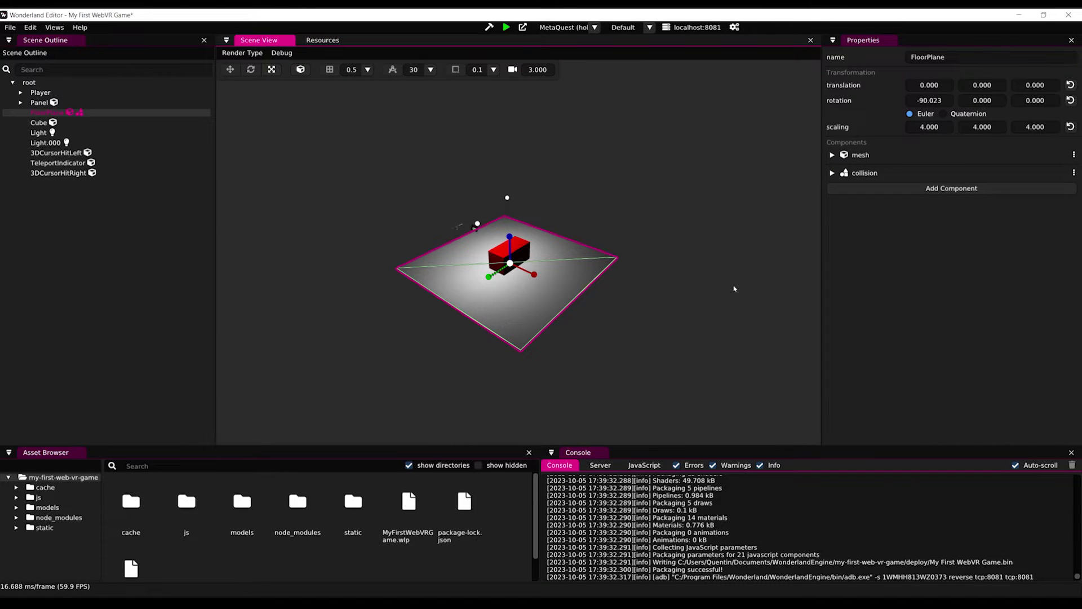
# Set the FloorPlane's scaling to 10 on all three axes.
pyautogui.click(941, 129)
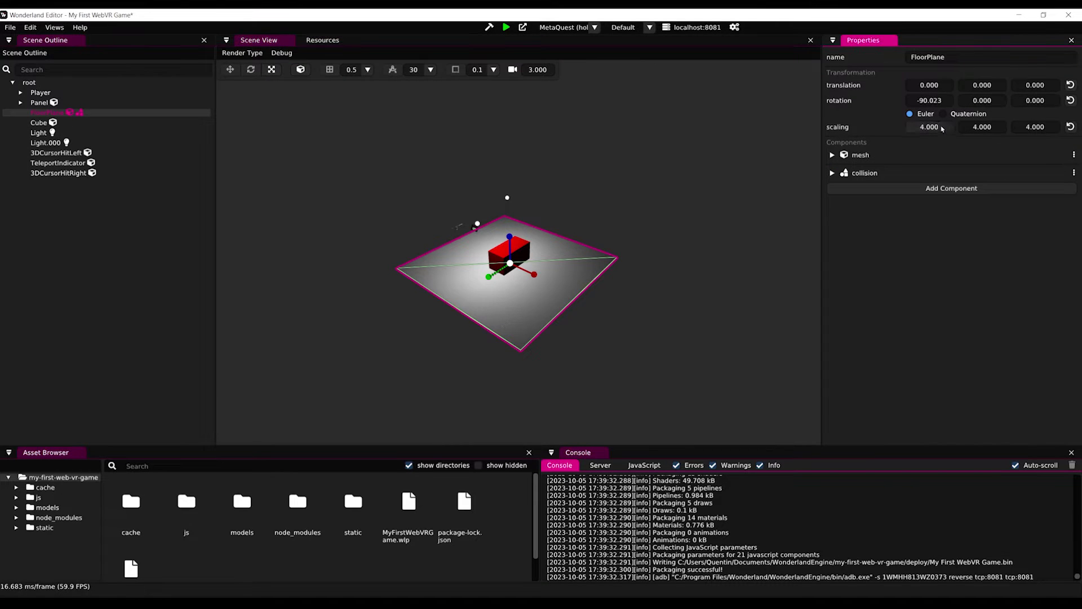
pyautogui.write('10')
pyautogui.click(995, 129)
pyautogui.write('10')
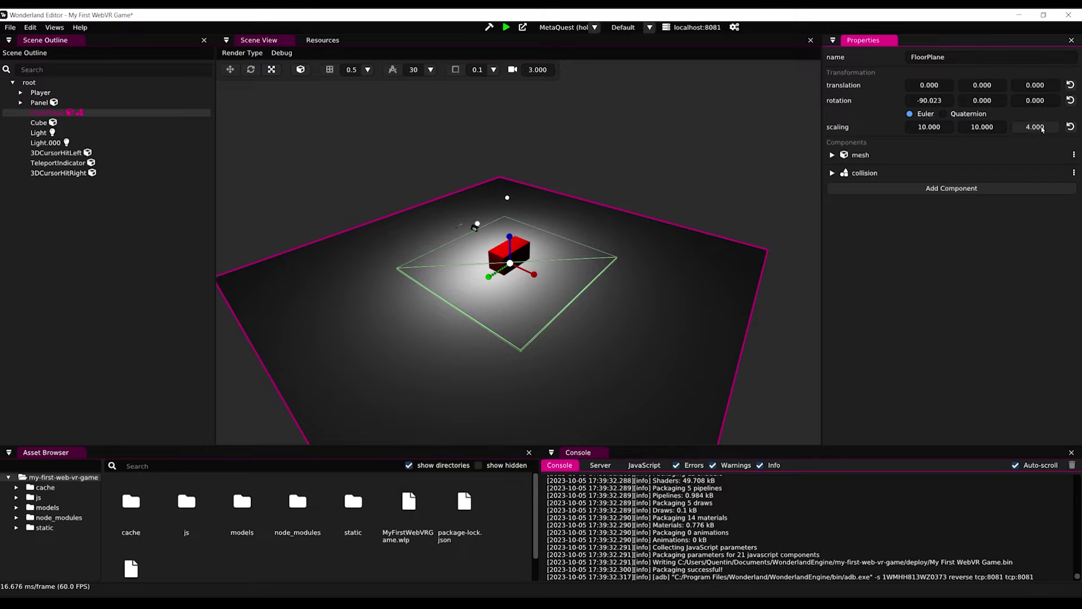
# Set the X and Z extents of the FloorPlane's collision component to 10.
pyautogui.click(880, 173)
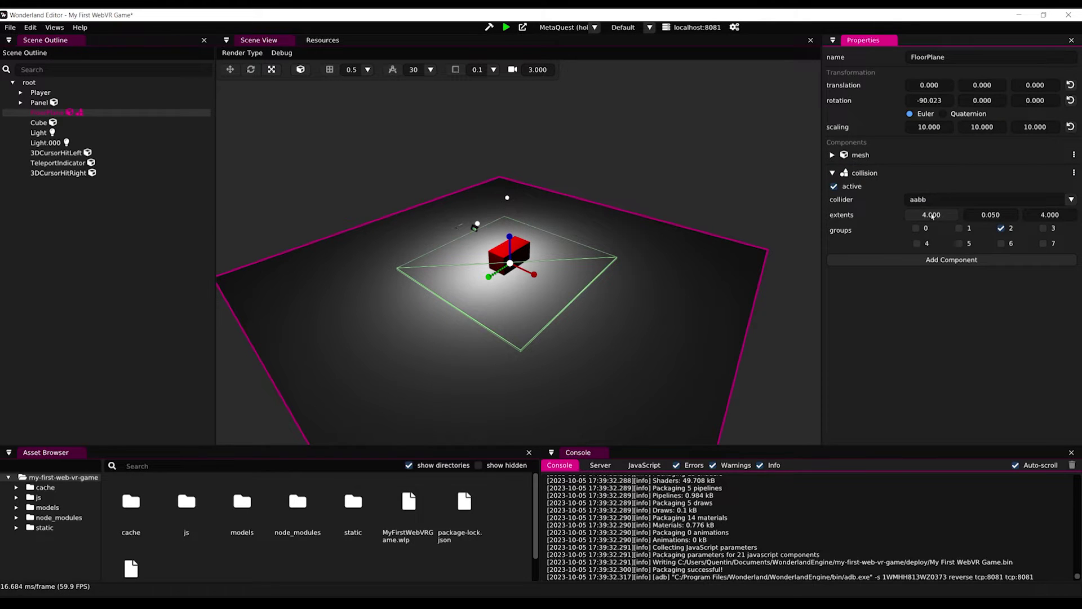
pyautogui.write('10')
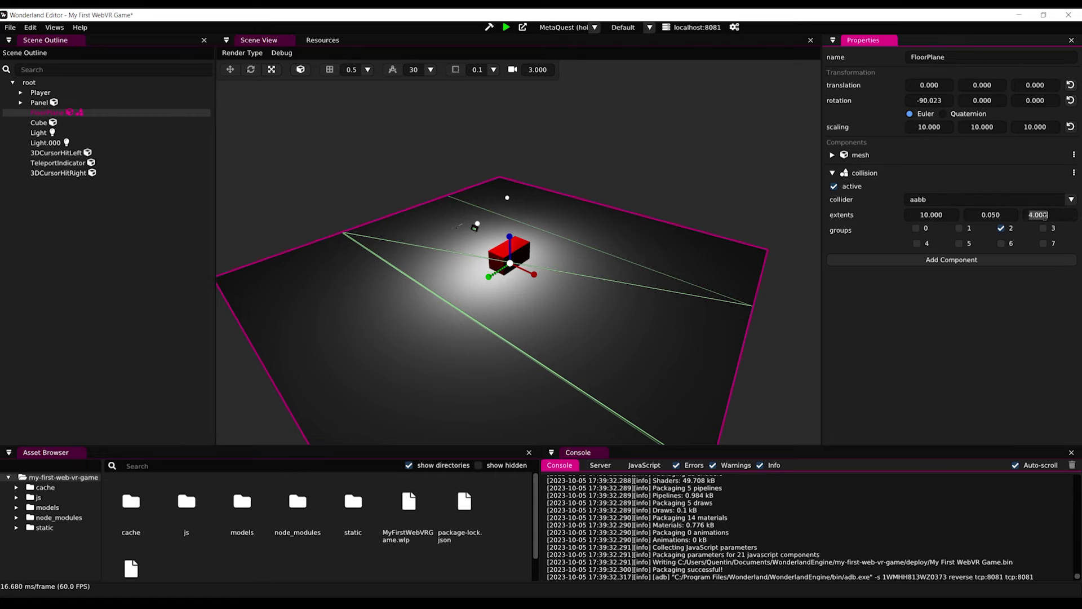
pyautogui.write('10')
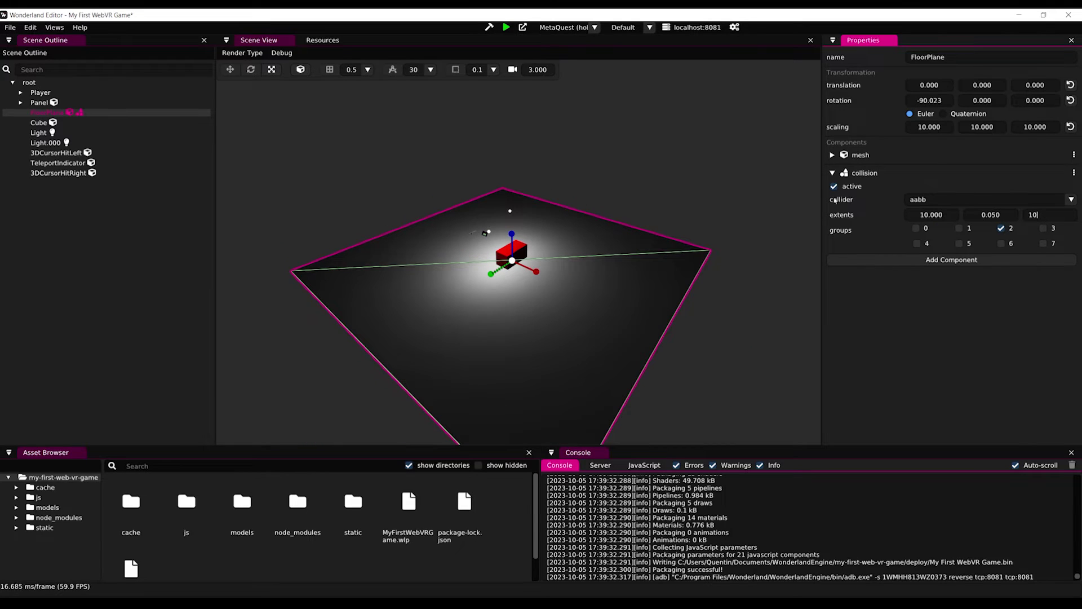
# Assign the Dark material to the FloorPlane's mesh component.
pyautogui.click(896, 155)
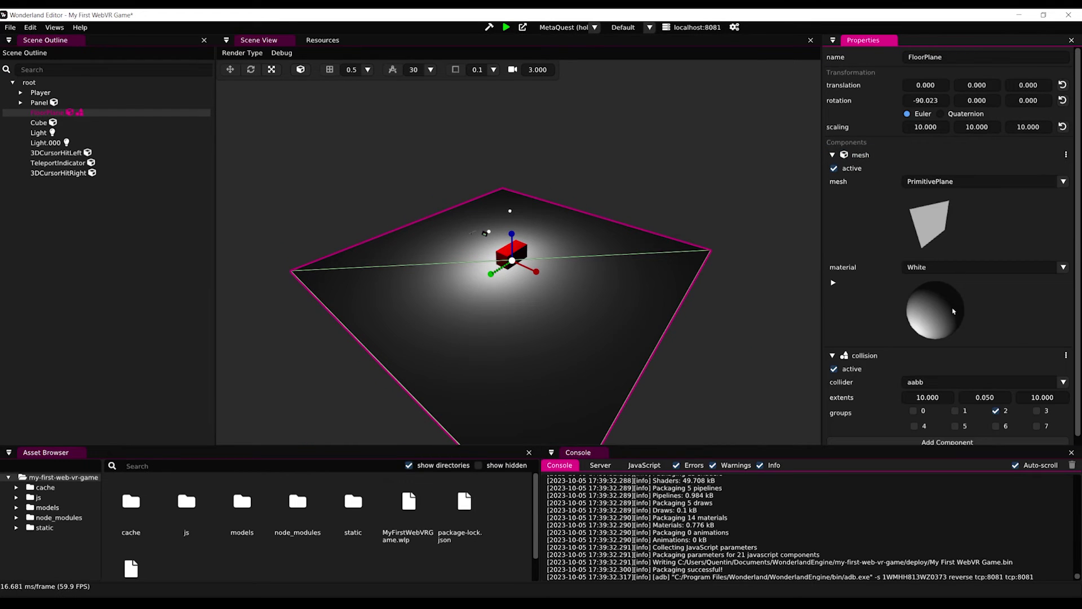
pyautogui.click(958, 267)
pyautogui.scroll(3, 984, 479)
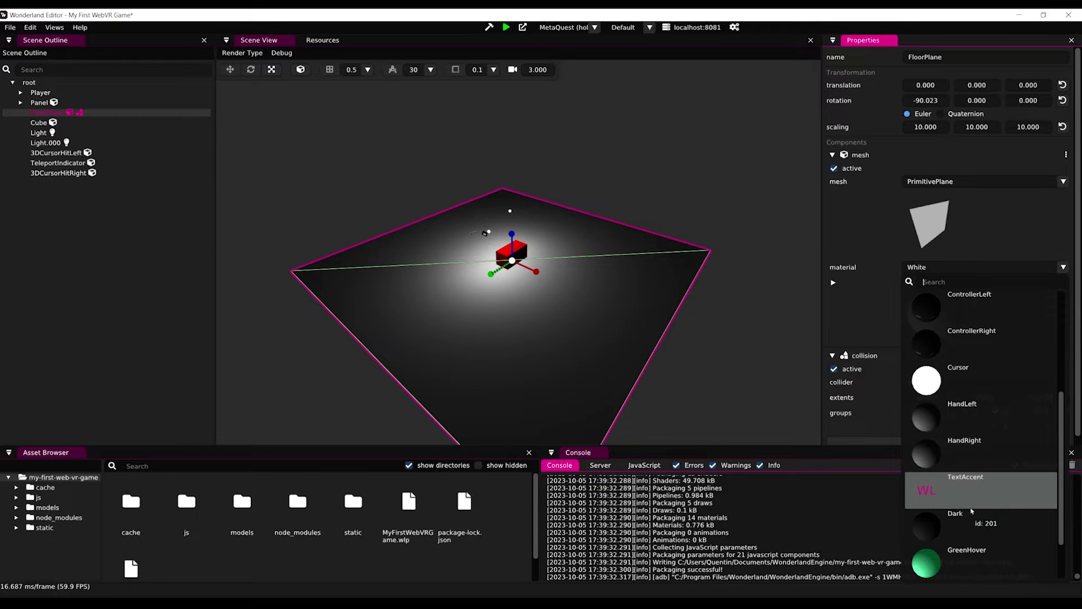
pyautogui.click(972, 510)
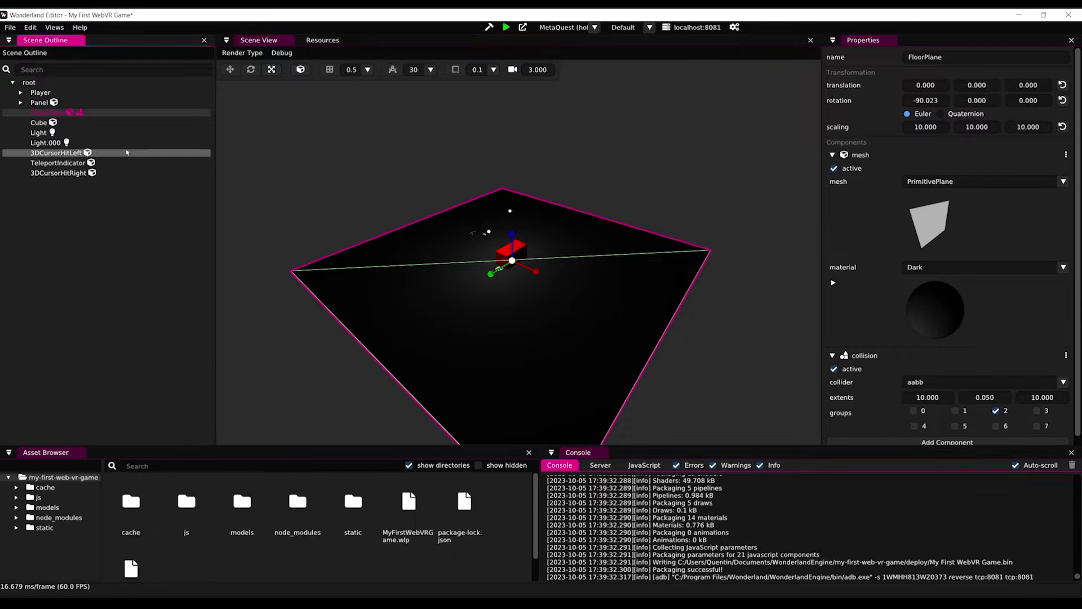
# Delete the Light.000 object from the scene.
pyautogui.click(74, 143)
pyautogui.press('Delete')
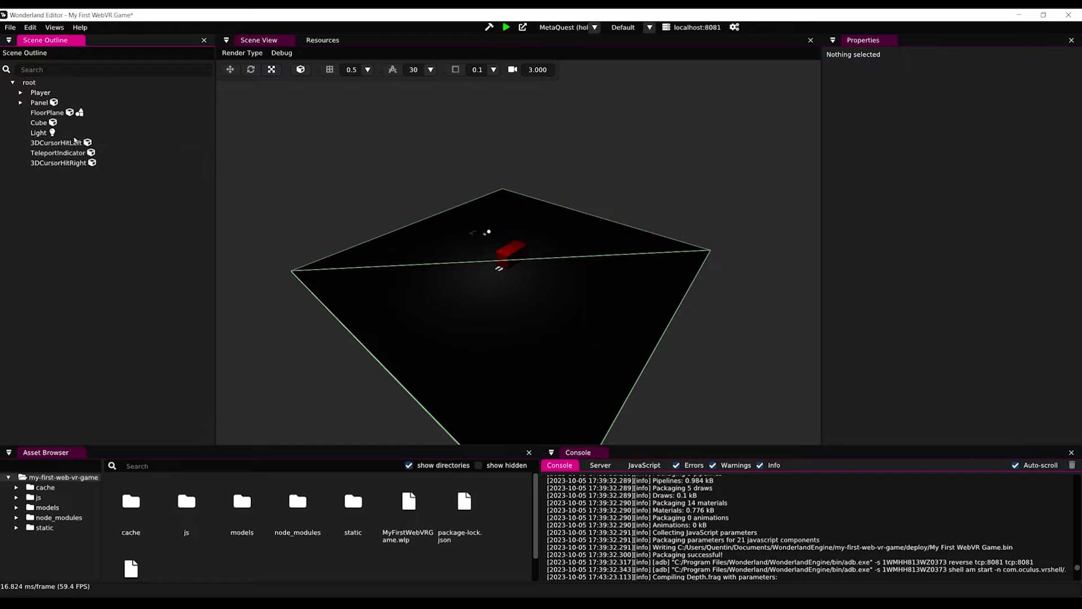
# Change the remaining light's type to sun, enable its shadows and set its intensity to about 2.9.
pyautogui.click(75, 136)
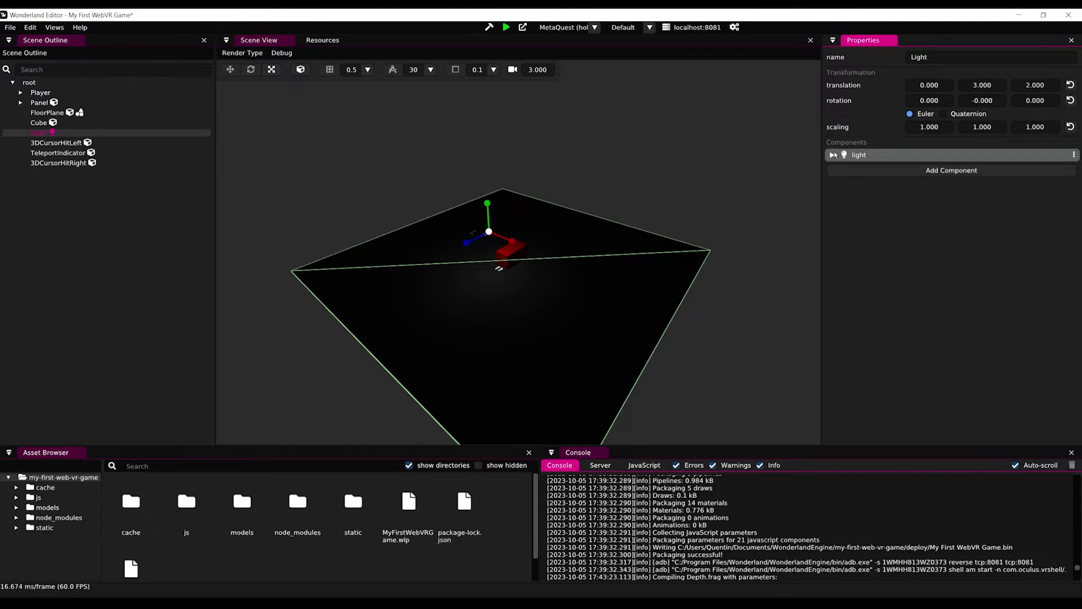
pyautogui.click(946, 155)
pyautogui.click(954, 182)
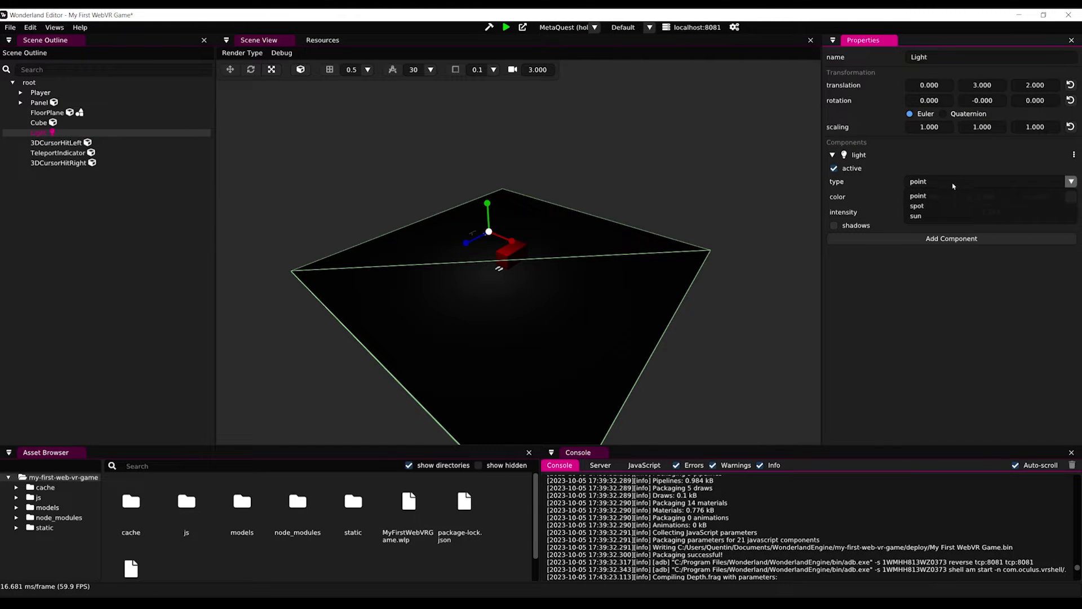
pyautogui.click(936, 215)
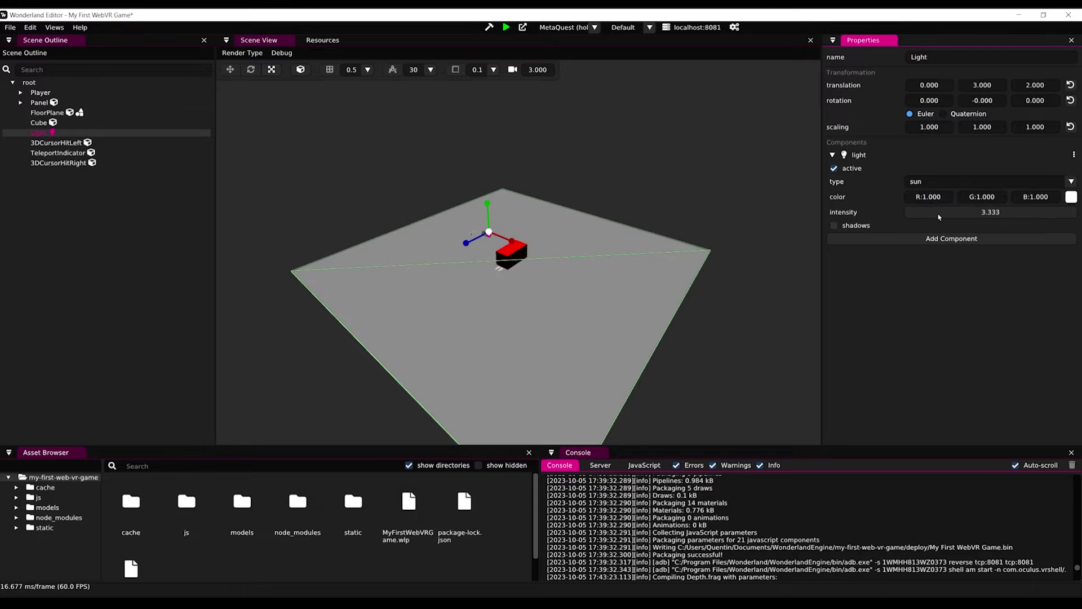
pyautogui.click(871, 227)
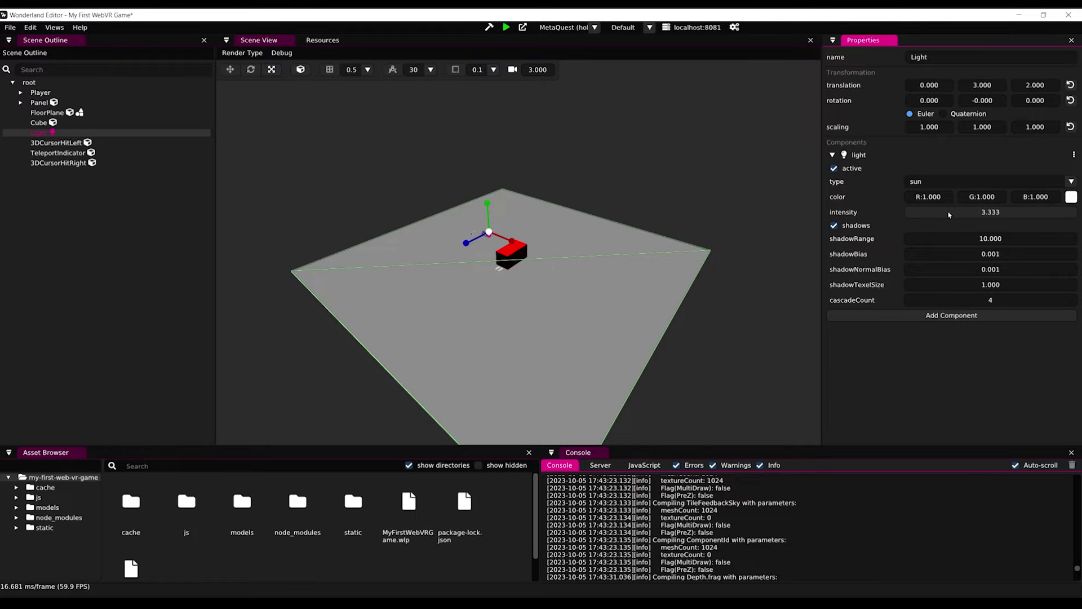
pyautogui.moveTo(950, 215)
pyautogui.mouseDown()
pyautogui.moveTo(926, 216)
pyautogui.moveTo(941, 216)
pyautogui.mouseUp()
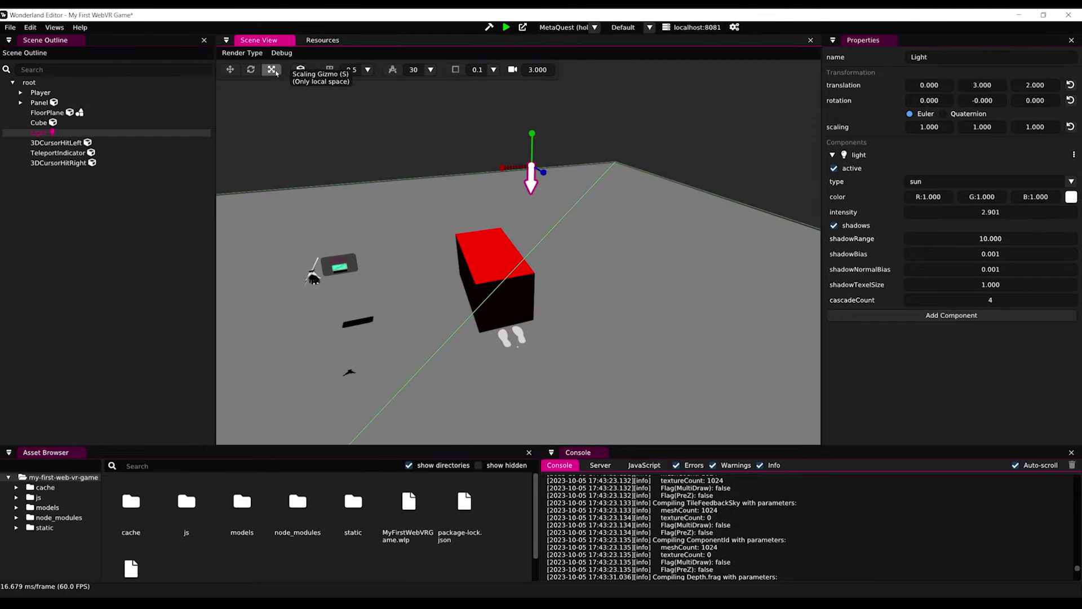
# Rotate the sun light with the rotation gizmo to about 17, -14, -36 degrees so it shines on the cube at an angle.
pyautogui.click(251, 69)
pyautogui.moveTo(544, 140)
pyautogui.mouseDown()
pyautogui.moveTo(445, 164)
pyautogui.moveTo(550, 150)
pyautogui.moveTo(533, 154)
pyautogui.mouseUp()
pyautogui.scroll(-3, 449, 226)
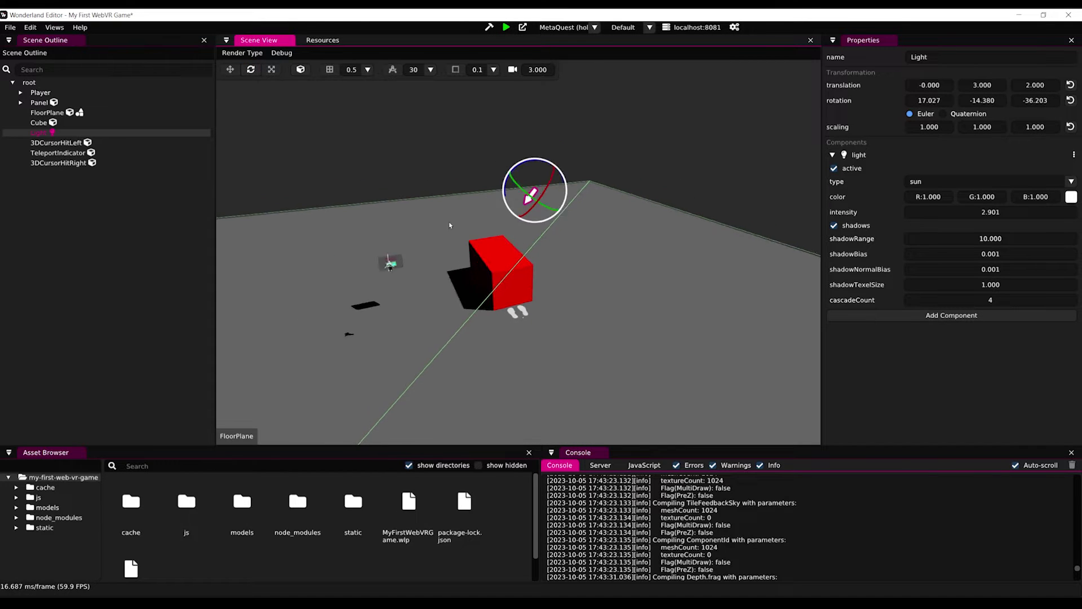
pyautogui.moveTo(450, 224); pyautogui.dragTo(492, 225, button='middle')
pyautogui.scroll(2, 493, 224)
pyautogui.click(86, 40)
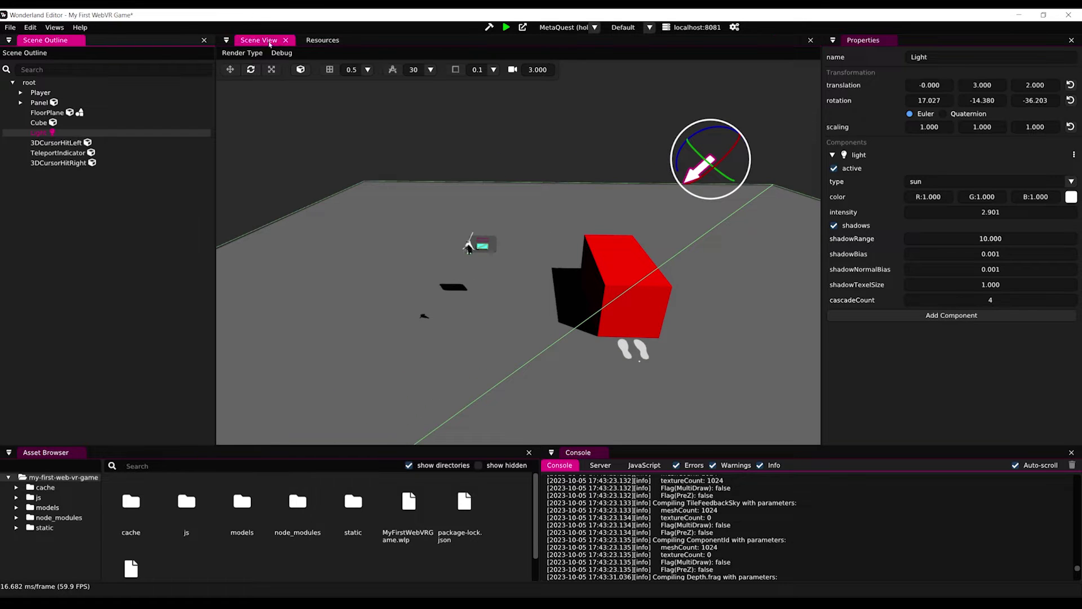
# Create a new material named Skybox and set its pipeline to Sky.
pyautogui.click(322, 40)
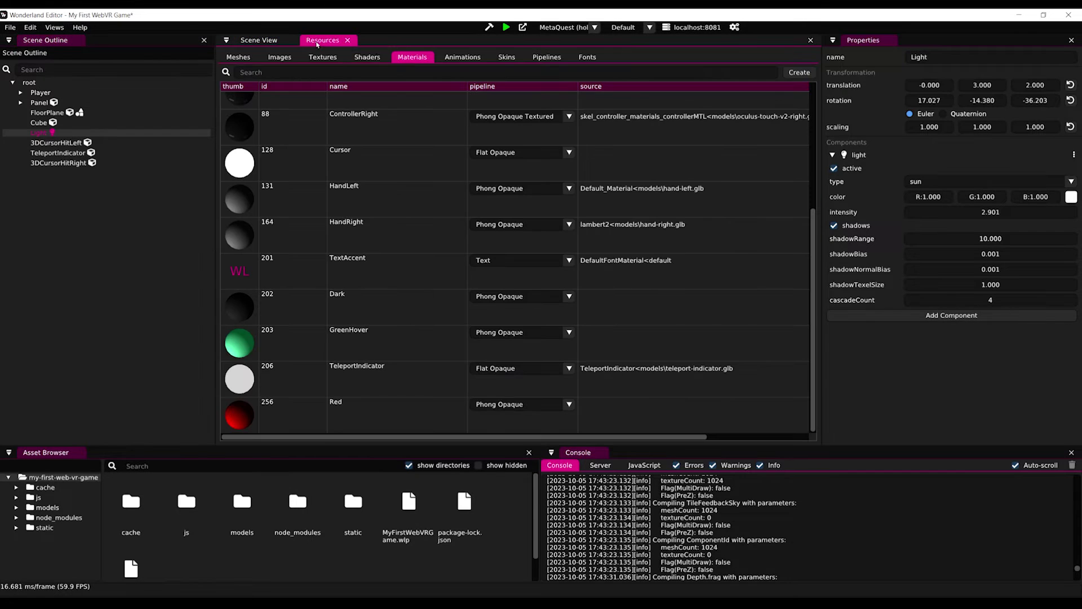
pyautogui.click(800, 72)
pyautogui.click(345, 402)
pyautogui.write('S')
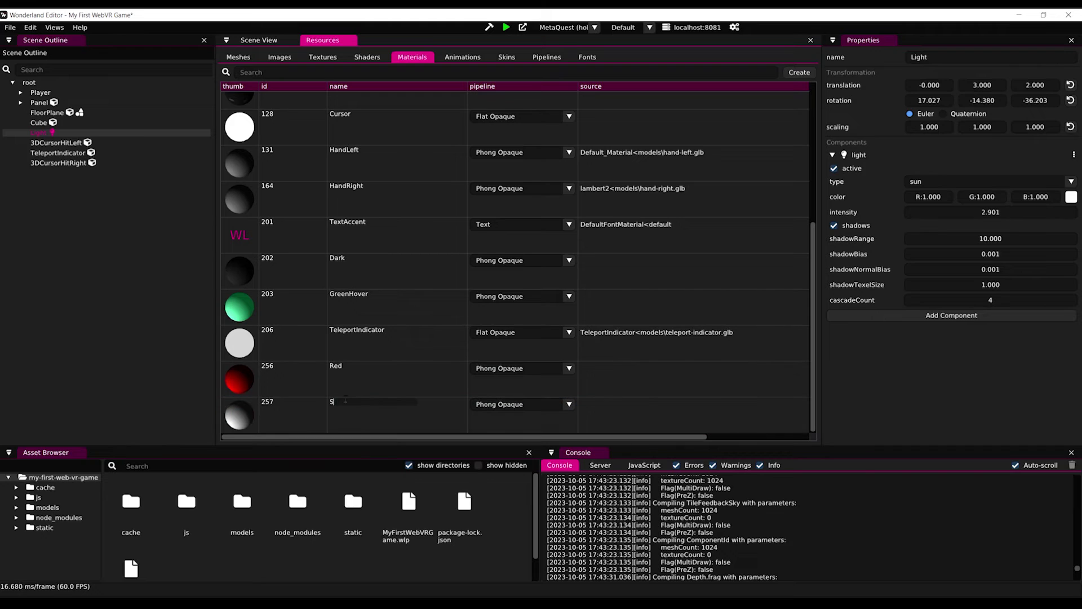
pyautogui.write('kybox')
pyautogui.press('Return')
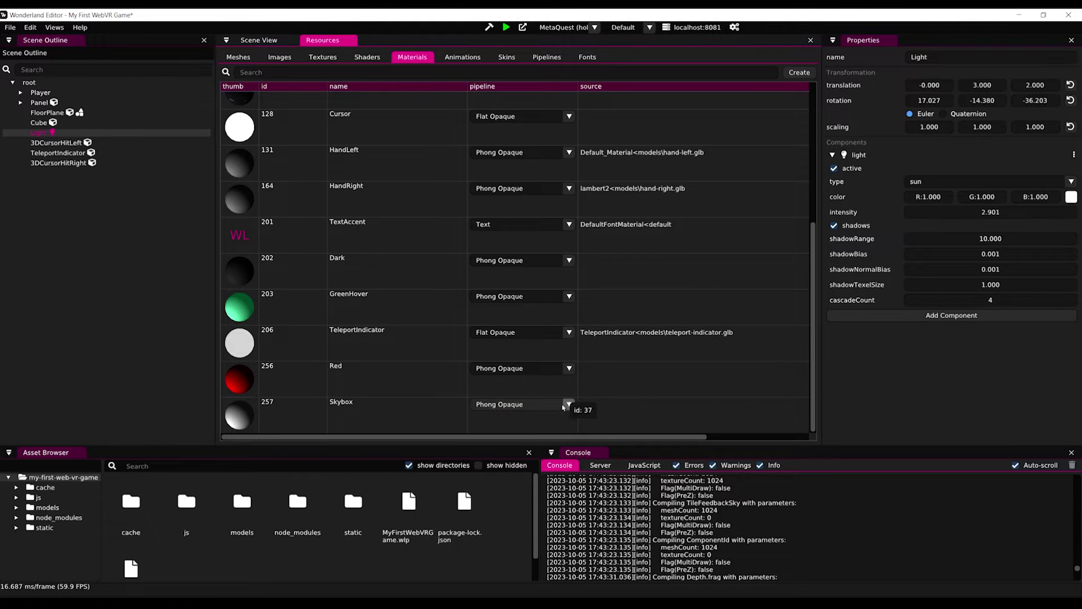
pyautogui.click(567, 404)
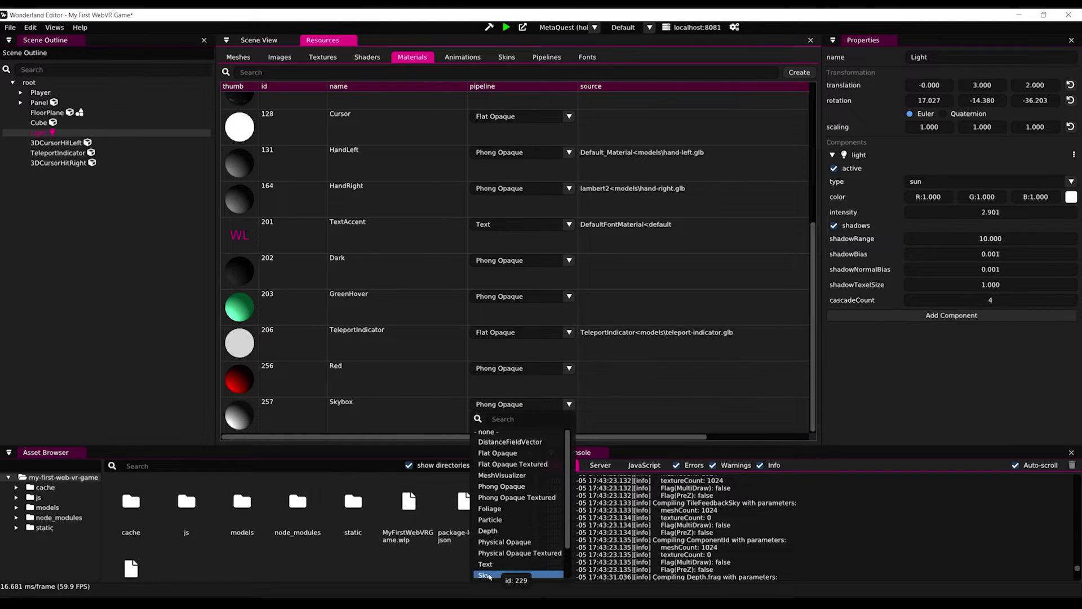
pyautogui.click(491, 575)
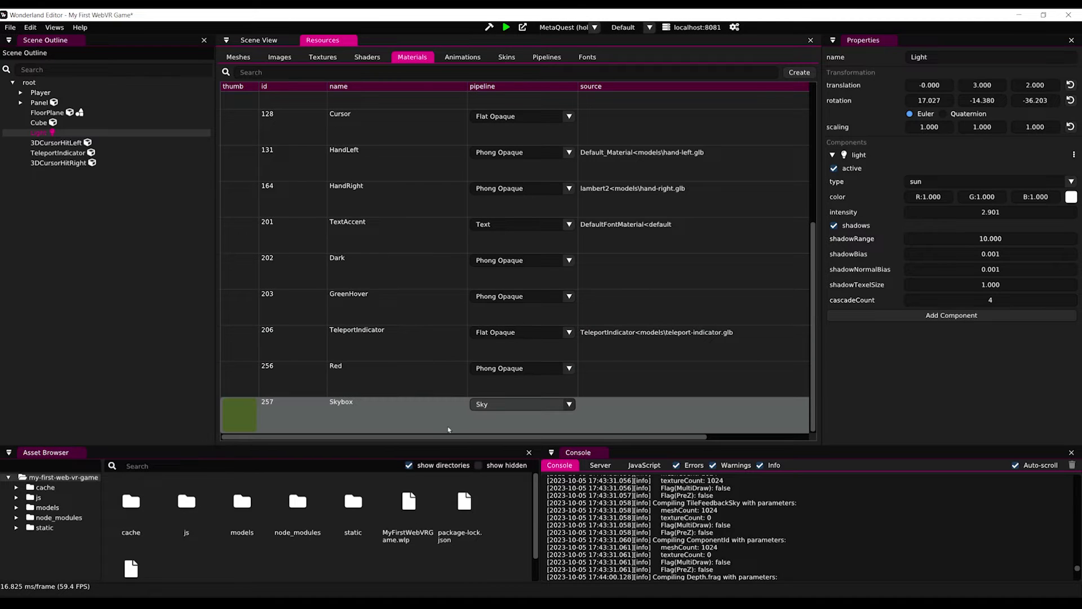
# Enable sky rendering in the project settings and assign the Skybox material to it.
pyautogui.click(54, 27)
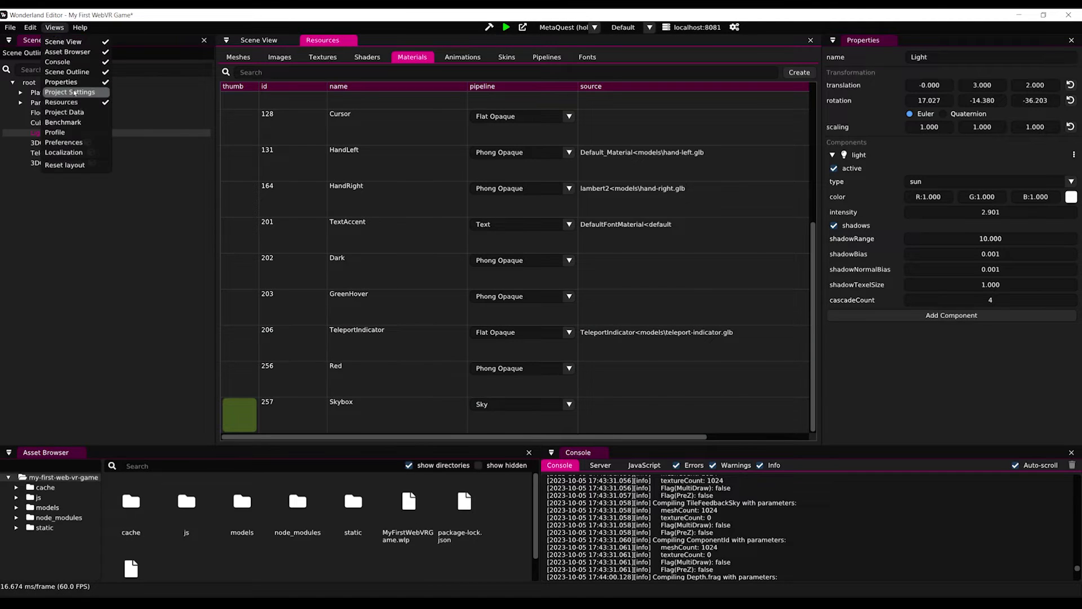
pyautogui.click(74, 92)
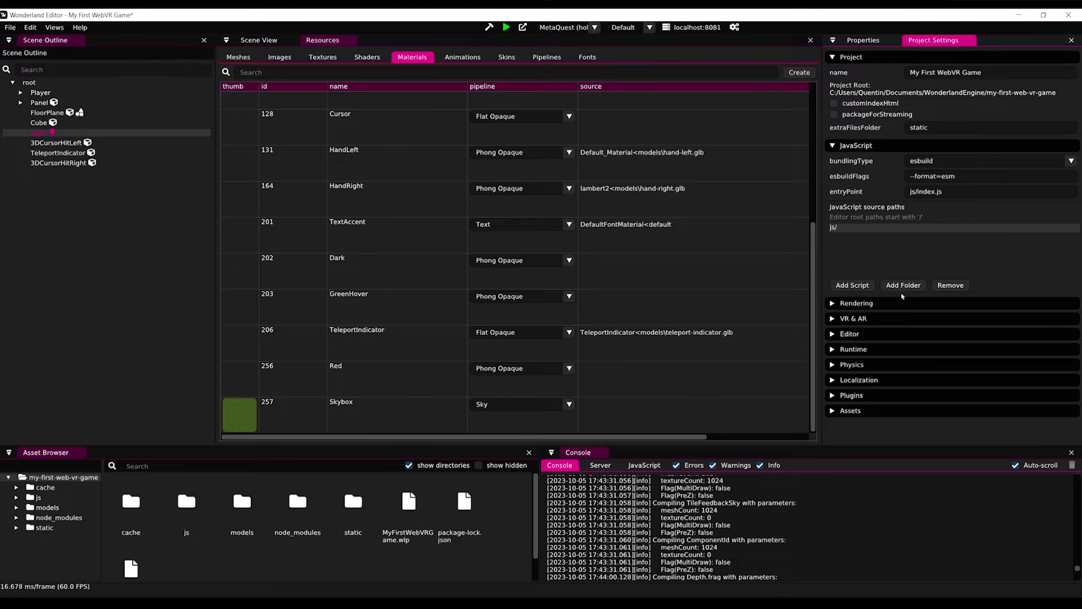
pyautogui.click(898, 302)
pyautogui.scroll(-3, 893, 303)
pyautogui.click(834, 267)
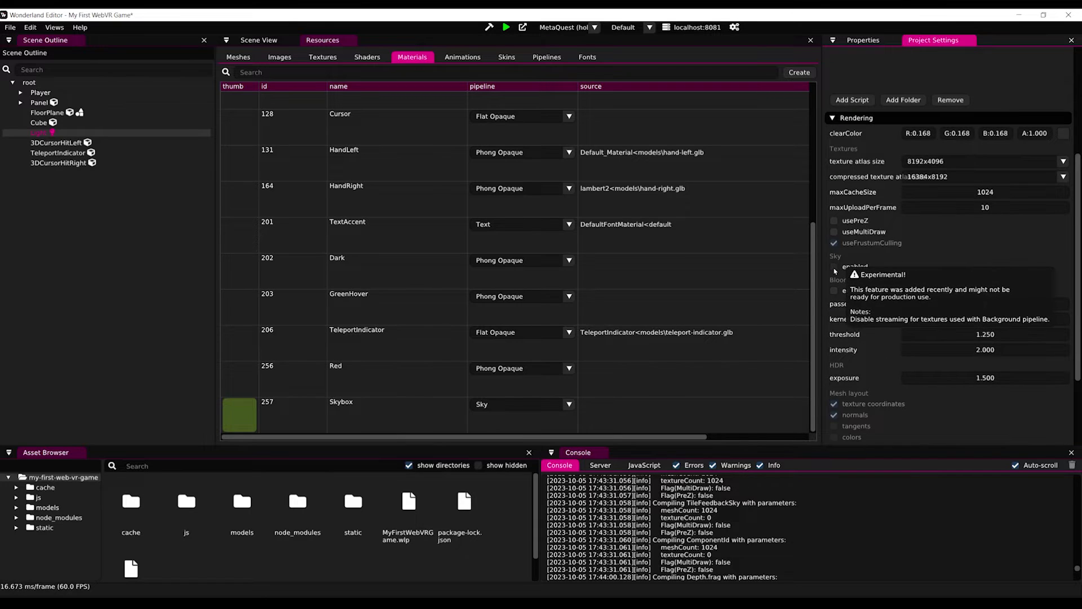
pyautogui.scroll(-3, 855, 267)
pyautogui.moveTo(389, 415); pyautogui.dragTo(958, 170)
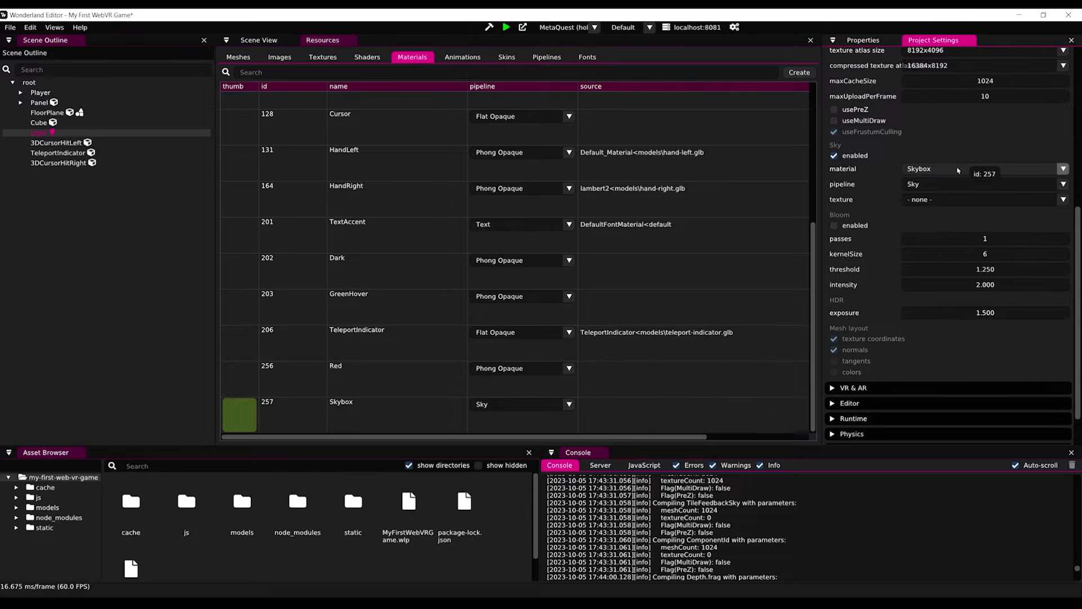
# Examine the sky background around the floor and red box from several angles.
pyautogui.click(259, 41)
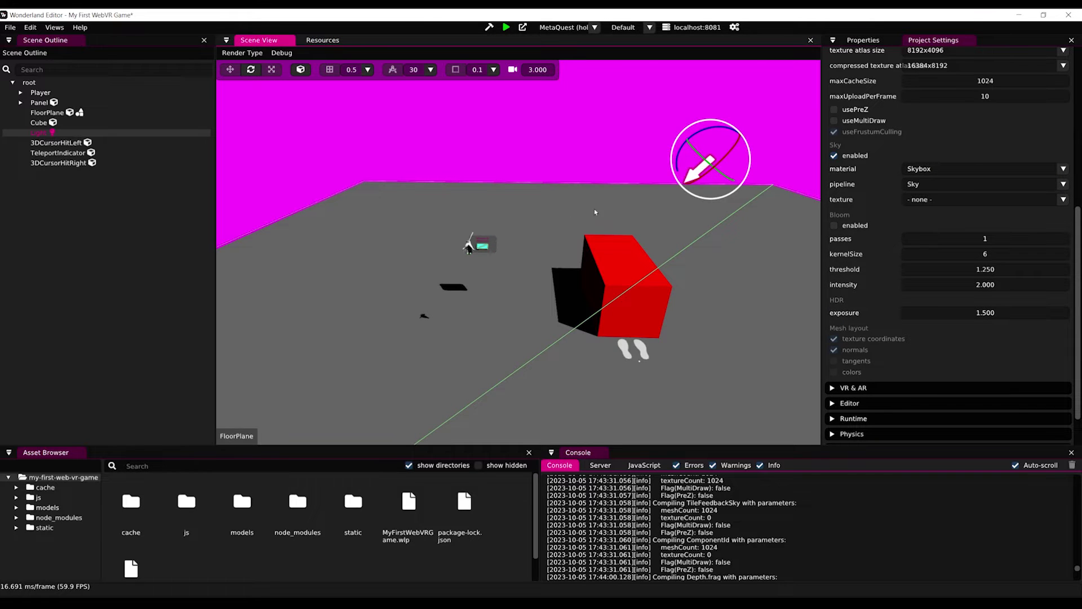
pyautogui.moveTo(594, 212); pyautogui.dragTo(567, 202, button='middle')
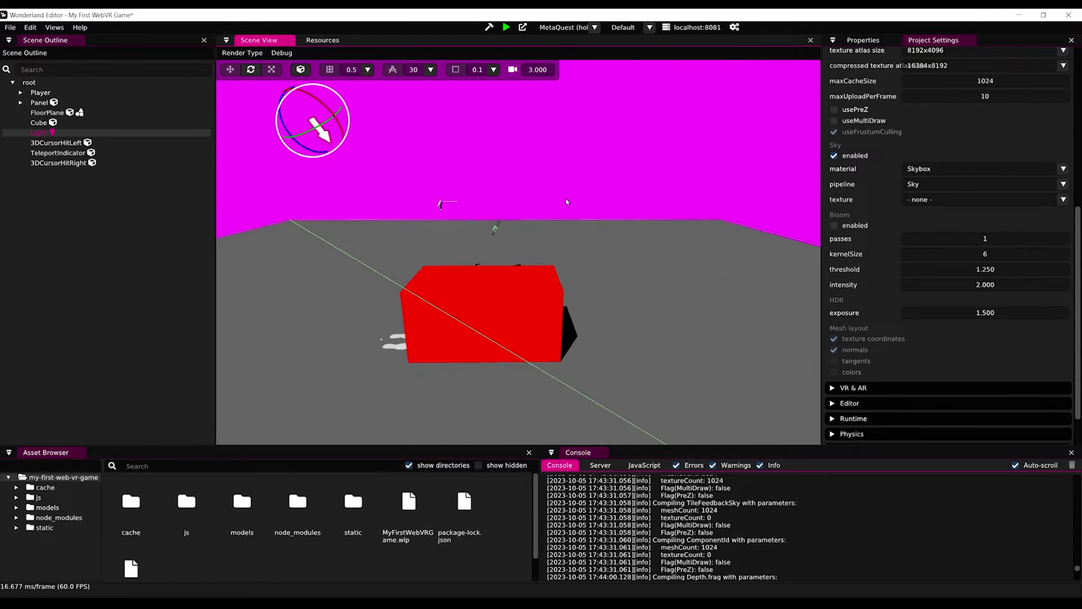
pyautogui.moveTo(567, 202); pyautogui.dragTo(609, 207, button='right')
pyautogui.scroll(-5, 582, 260)
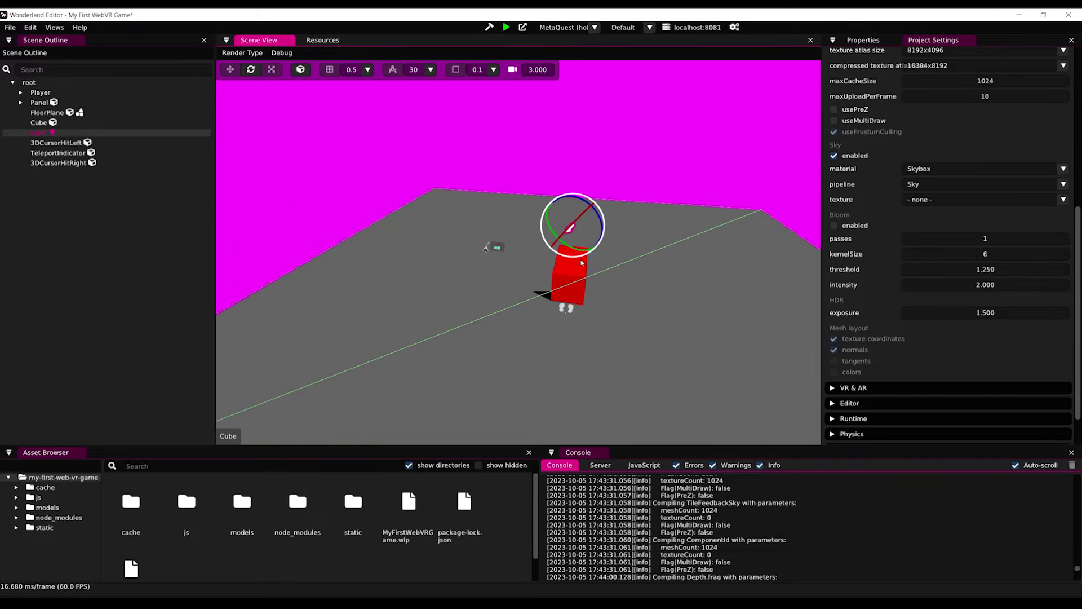
pyautogui.moveTo(578, 252); pyautogui.dragTo(532, 236, button='middle')
pyautogui.moveTo(533, 235); pyautogui.dragTo(592, 248, button='right')
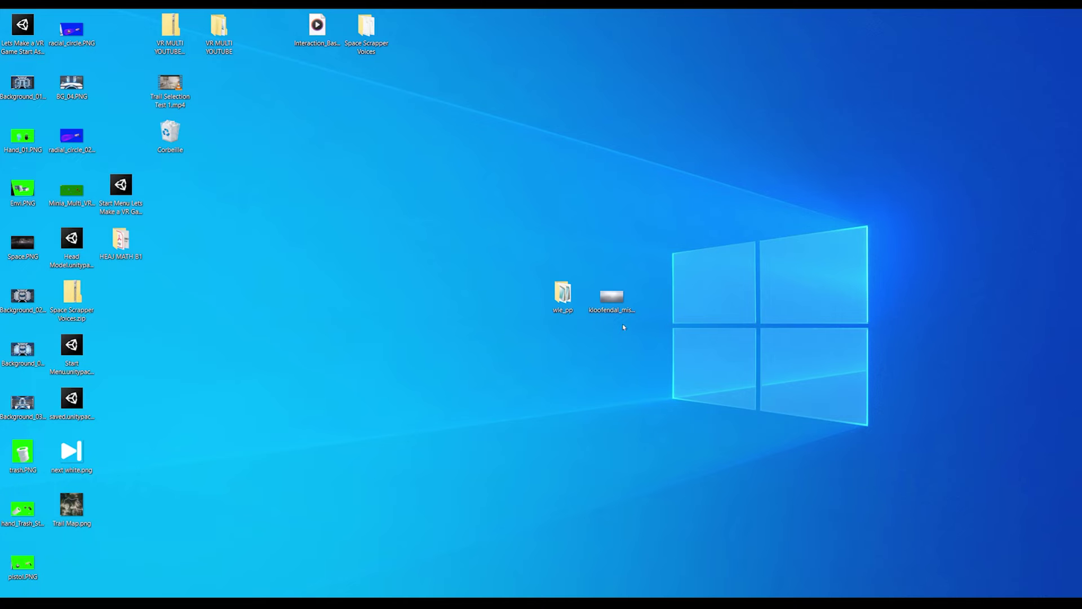
# Preview the kloofendal_misty_morning_puresky.jpg image on the desktop, copy it into the project's root folder and enlarge the asset browser.
pyautogui.doubleClick(611, 312)
pyautogui.moveTo(541, 107); pyautogui.dragTo(181, 87)
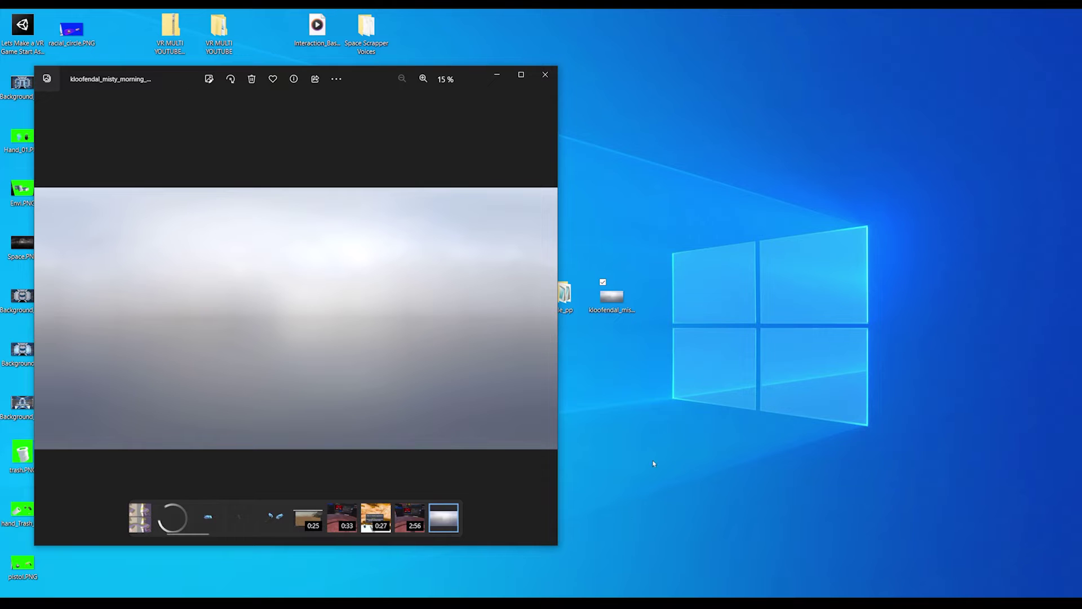
pyautogui.moveTo(611, 296); pyautogui.dragTo(439, 552)
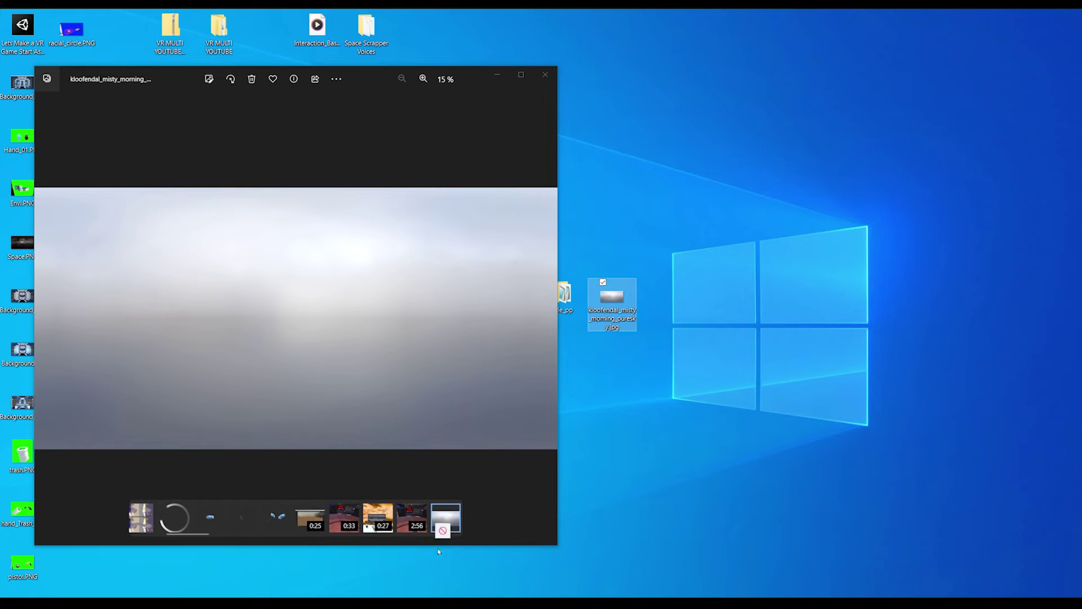
pyautogui.moveTo(374, 591); pyautogui.dragTo(462, 508)
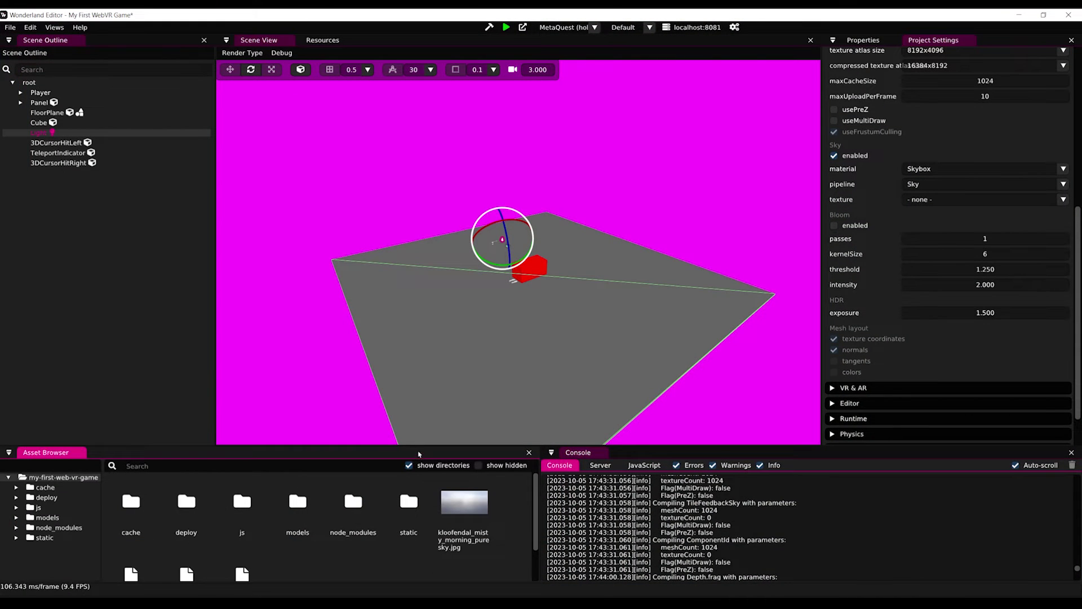
pyautogui.moveTo(419, 451); pyautogui.dragTo(419, 378)
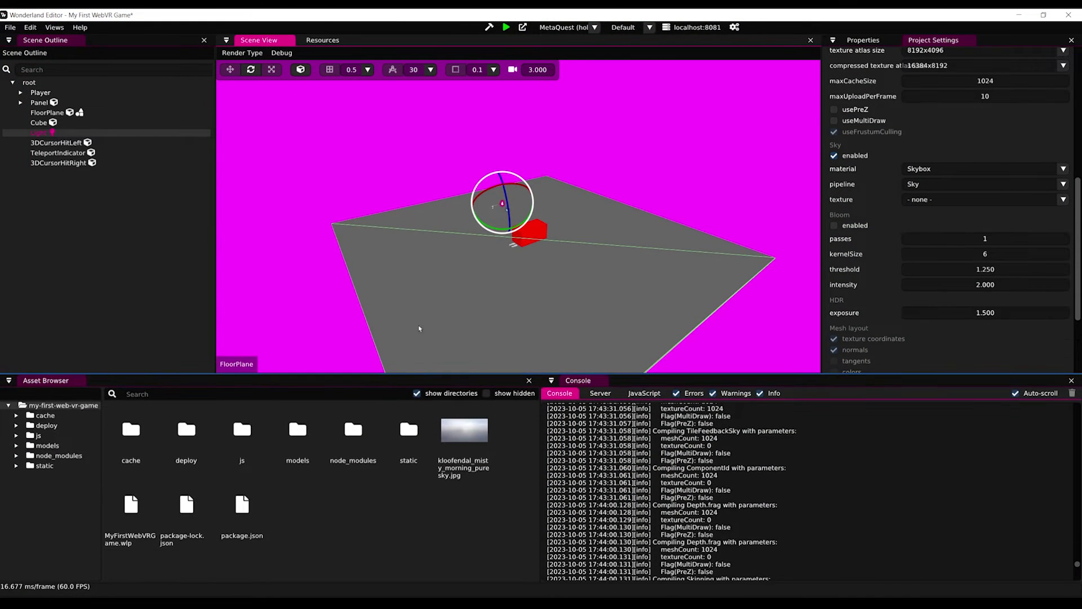
# Import kloofendal_misty_morning_puresky.jpg into the project's resources and set it as the sky texture.
pyautogui.click(322, 40)
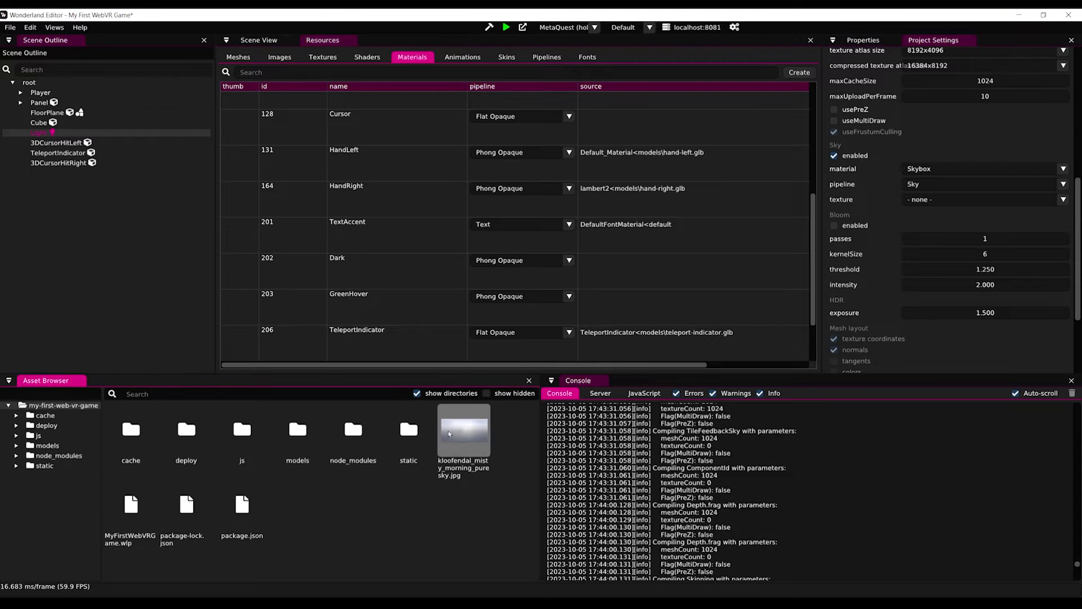
pyautogui.moveTo(456, 449); pyautogui.dragTo(437, 310)
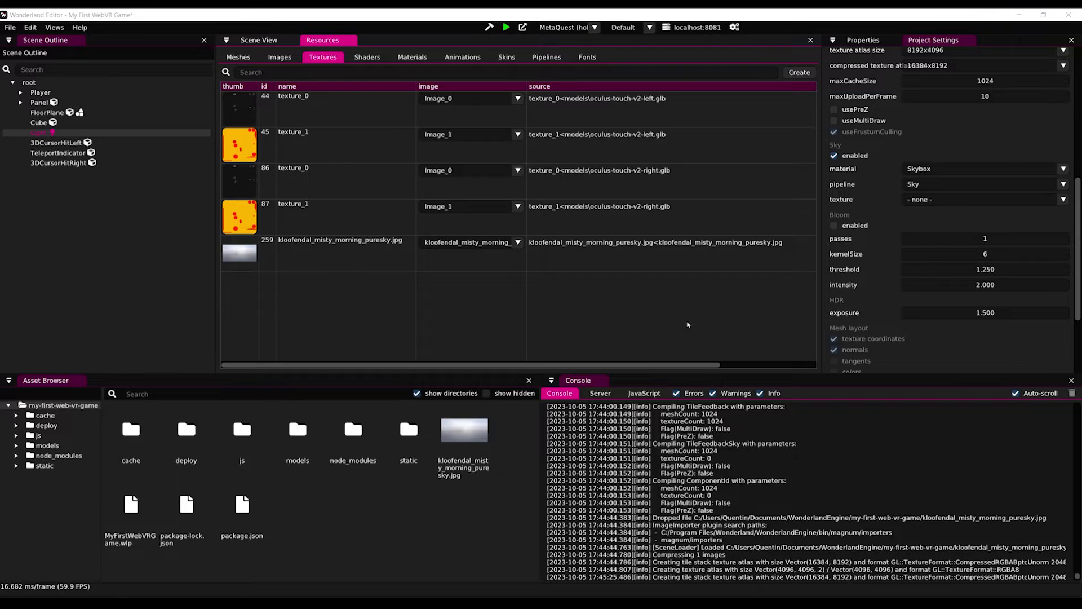
pyautogui.click(909, 219)
pyautogui.click(923, 201)
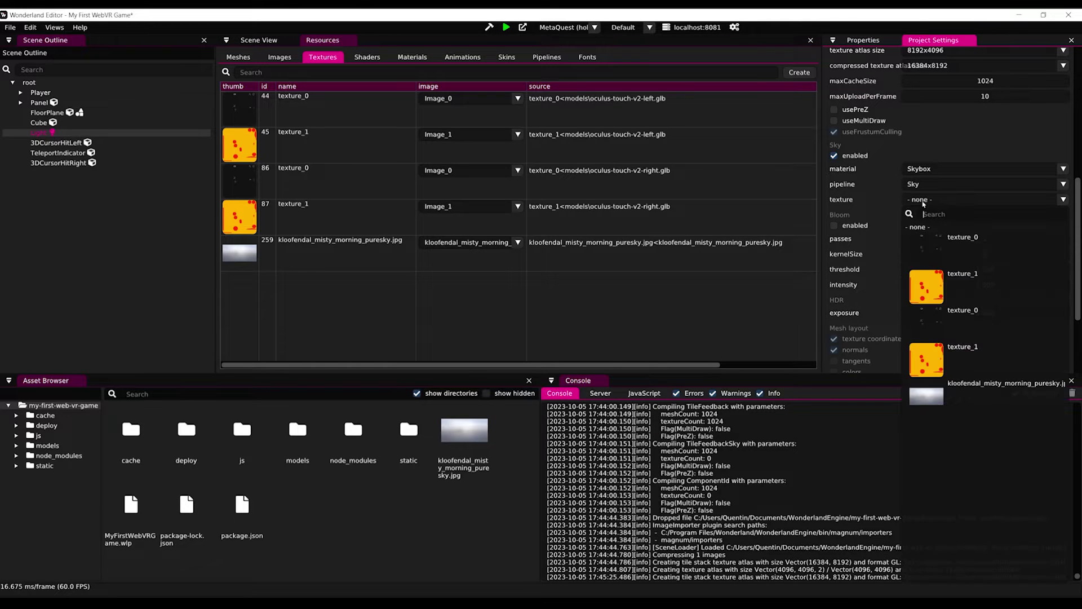
pyautogui.click(992, 389)
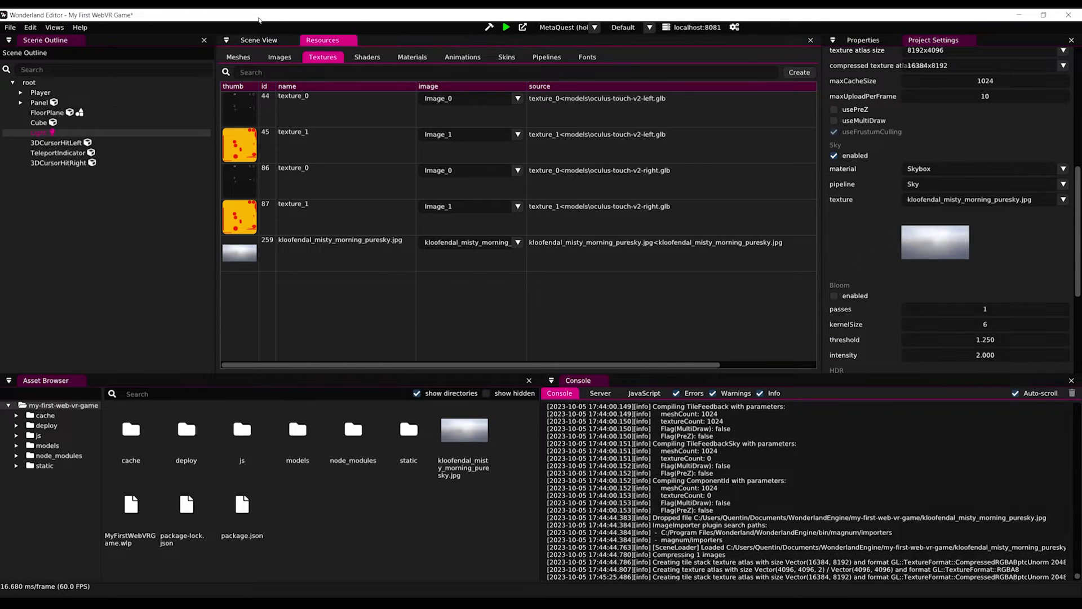
# Inspect the textured skybox and the red box's shadow in the scene from different angles and distances.
pyautogui.click(254, 42)
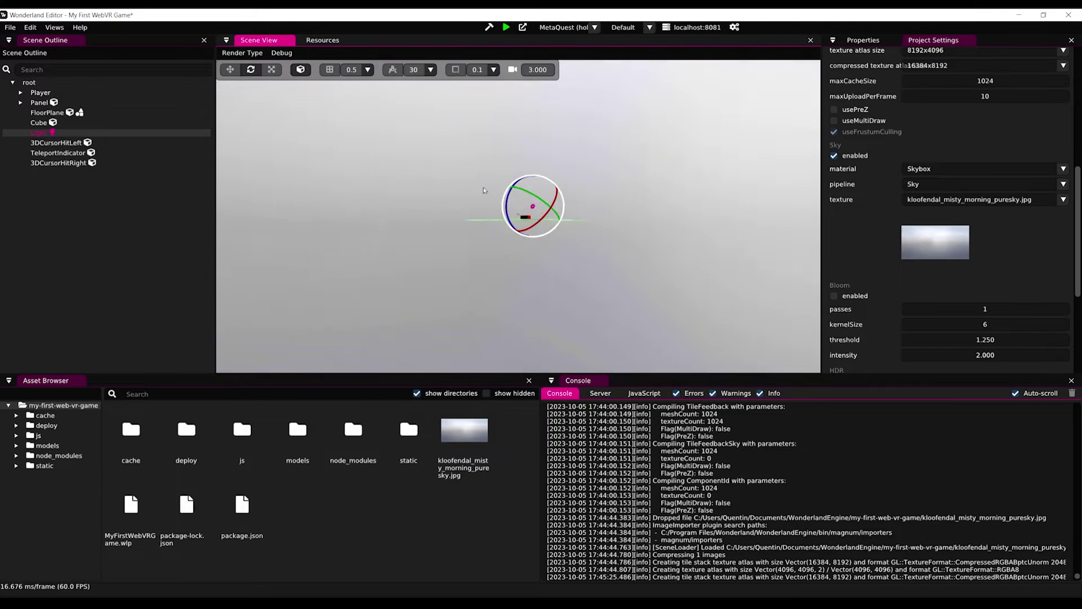
pyautogui.moveTo(521, 171)
pyautogui.mouseDown(button='middle')
pyautogui.moveTo(570, 179)
pyautogui.moveTo(520, 220)
pyautogui.moveTo(497, 185)
pyautogui.mouseUp(button='middle')
pyautogui.moveTo(498, 185); pyautogui.dragTo(471, 228, button='right')
pyautogui.scroll(8, 470, 227)
pyautogui.moveTo(435, 188); pyautogui.dragTo(478, 195, button='middle')
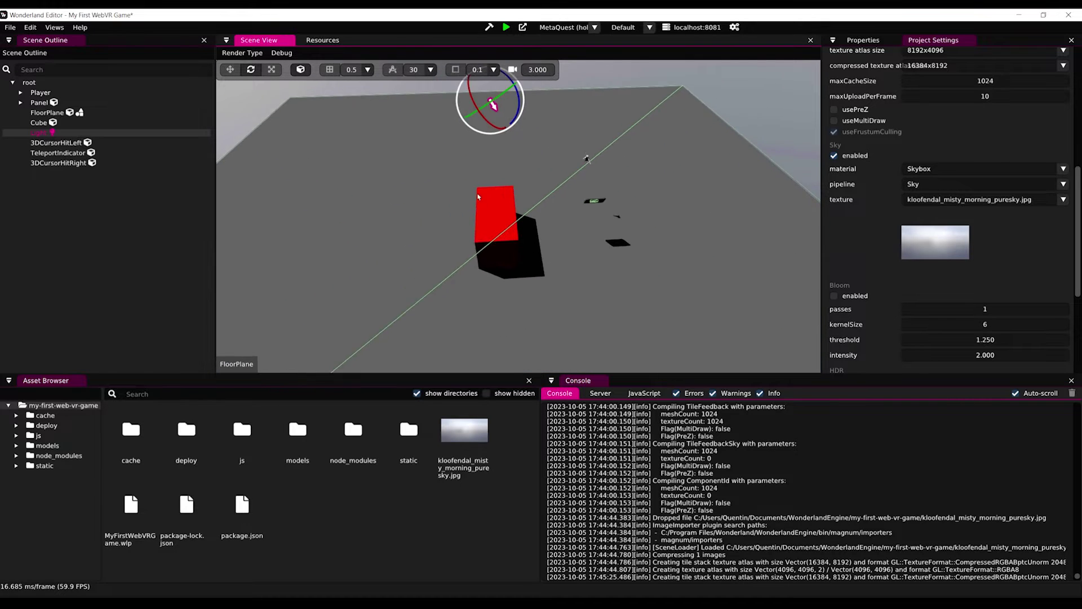
pyautogui.scroll(2, 451, 201)
pyautogui.moveTo(452, 201); pyautogui.dragTo(532, 214, button='right')
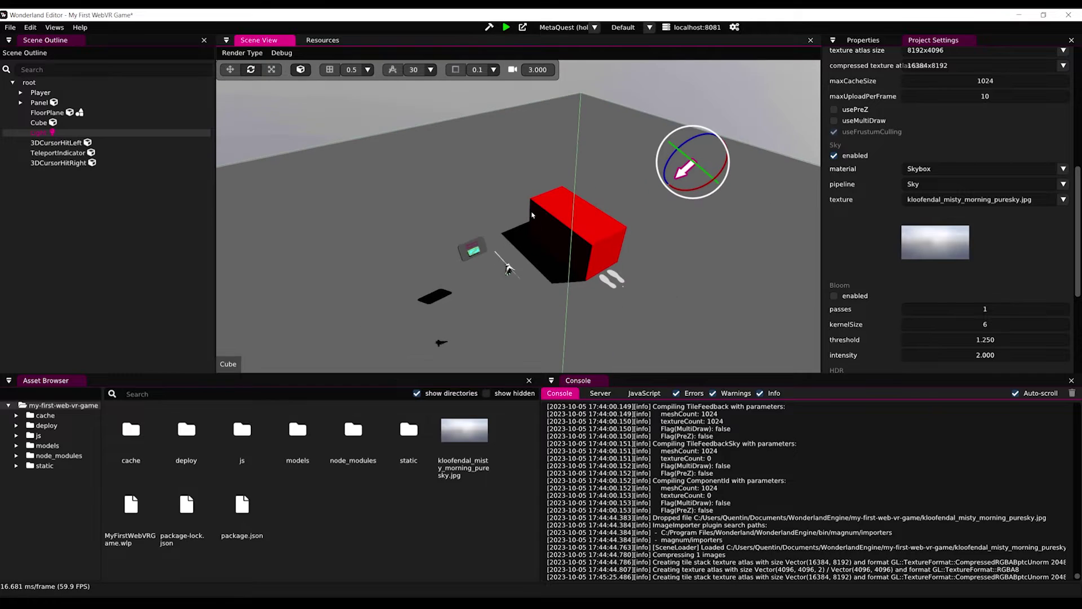
# Add a mesh object under the root with the PrimitiveSphere mesh and the Dark material.
pyautogui.rightClick(26, 83)
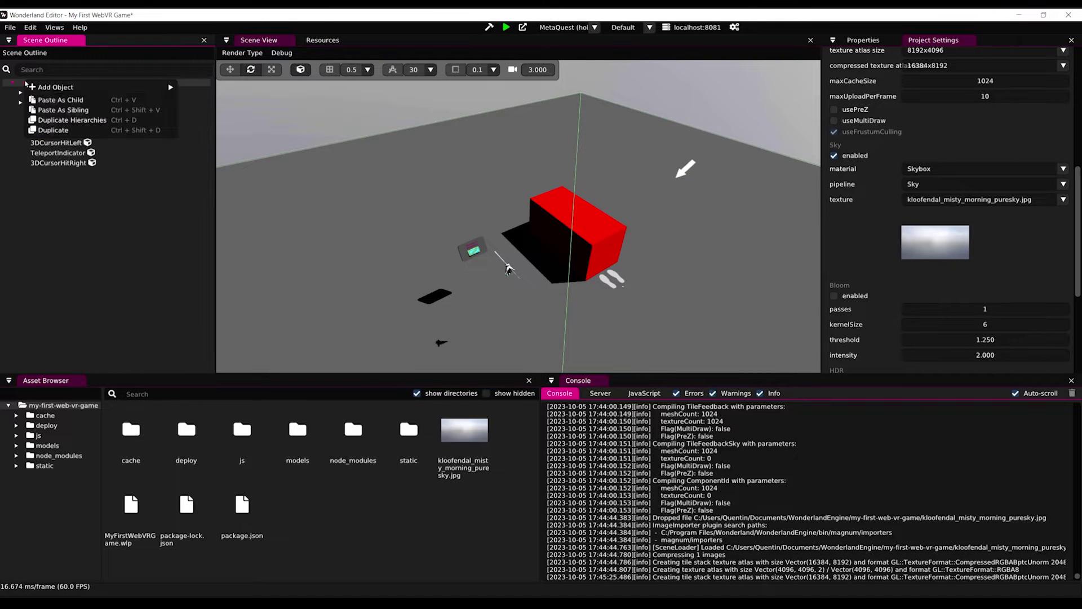
pyautogui.moveTo(45, 90)
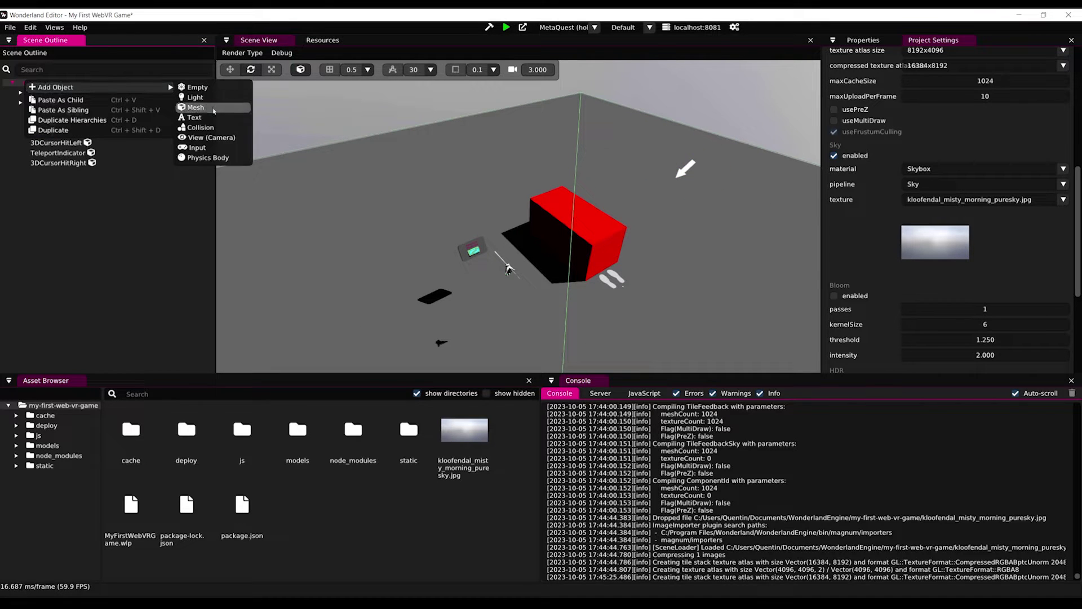
pyautogui.click(215, 111)
pyautogui.click(863, 40)
pyautogui.click(1024, 182)
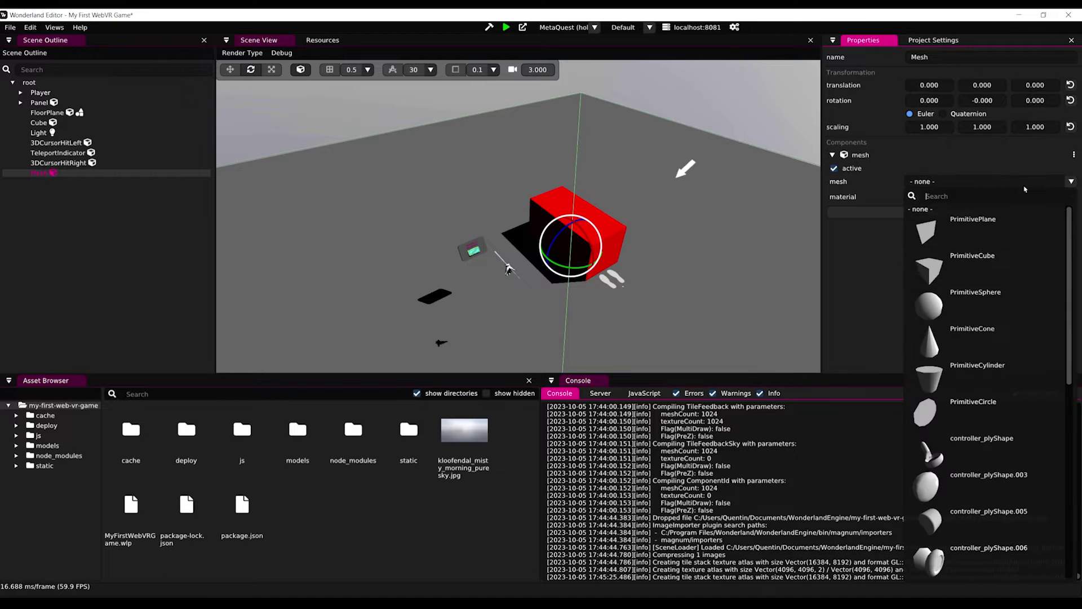
pyautogui.click(1017, 298)
pyautogui.click(1003, 267)
pyautogui.scroll(-5, 996, 489)
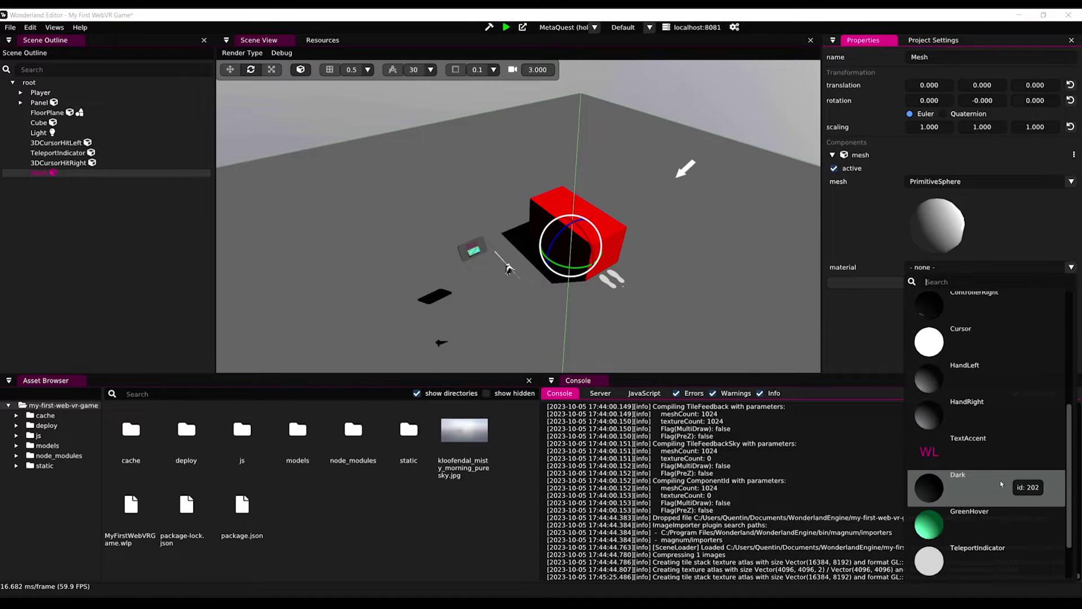
pyautogui.click(1001, 489)
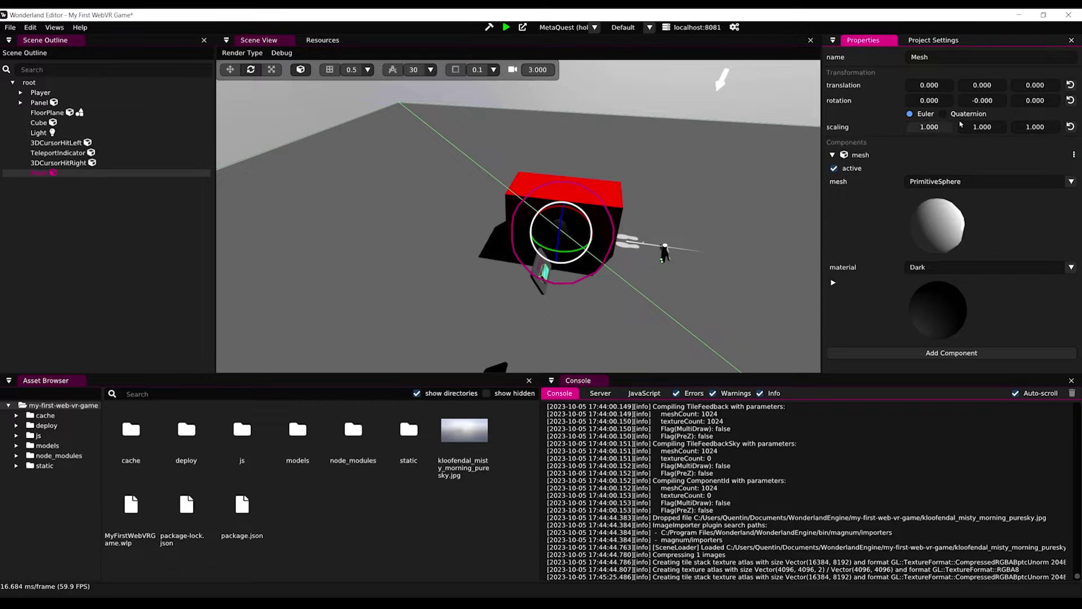
# Scale the sphere to 0.2 on all three axes and raise it to a height of about 1.51 above the red box.
pyautogui.write('.2')
pyautogui.click(976, 130)
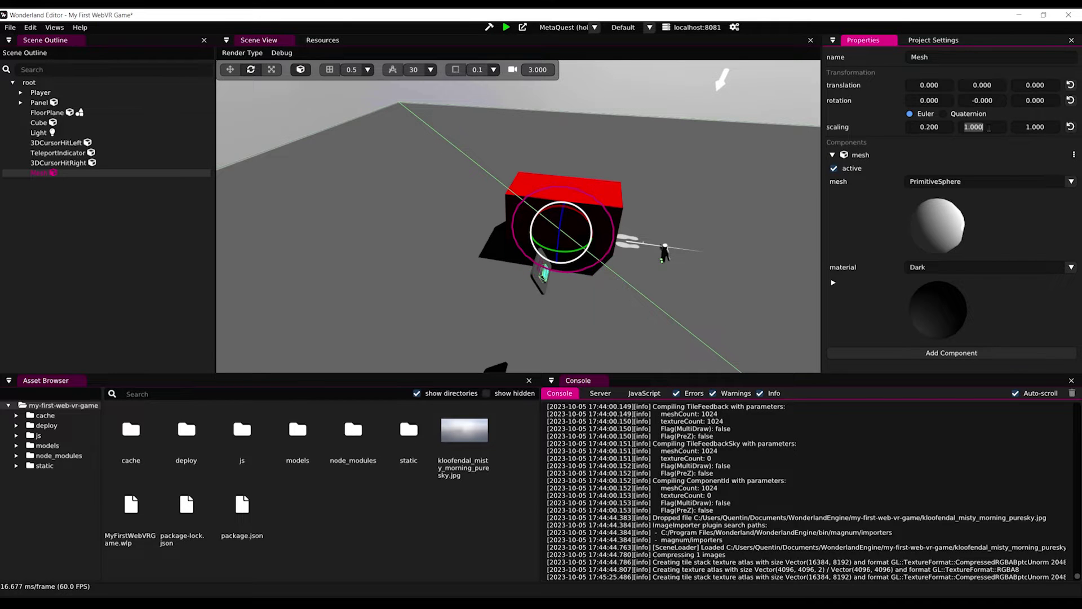
pyautogui.write('.2')
pyautogui.click(1025, 131)
pyautogui.write('.2g')
pyautogui.moveTo(564, 208); pyautogui.dragTo(590, 138)
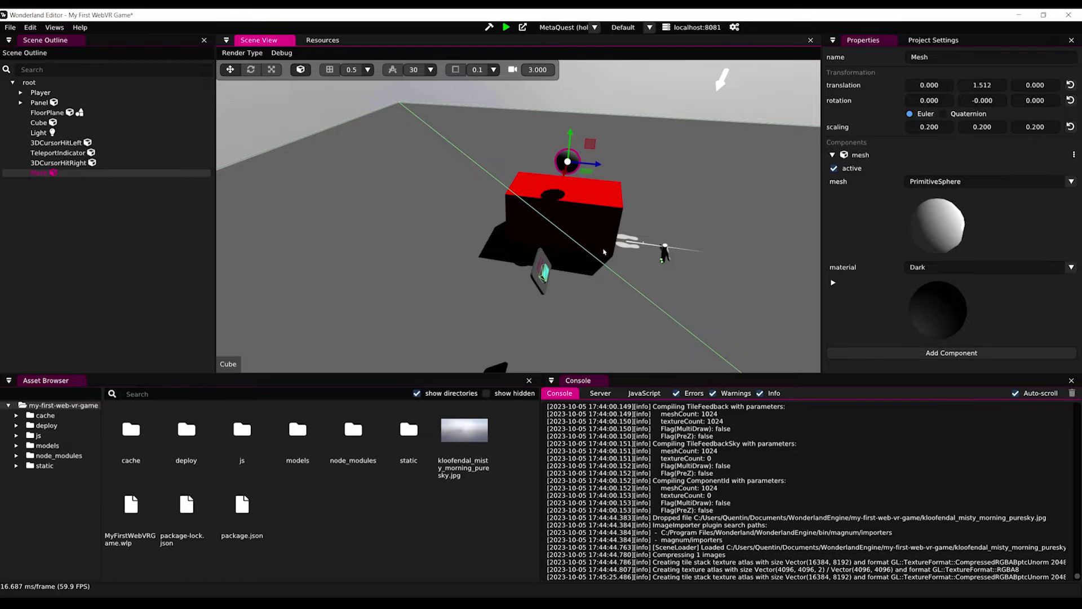
# Add a physx component to the sphere, enlarge the scene and properties area, and expand the component's settings.
pyautogui.moveTo(603, 251); pyautogui.dragTo(565, 239, button='middle')
pyautogui.scroll(3, 565, 239)
pyautogui.moveTo(565, 239); pyautogui.dragTo(598, 245, button='right')
pyautogui.click(889, 352)
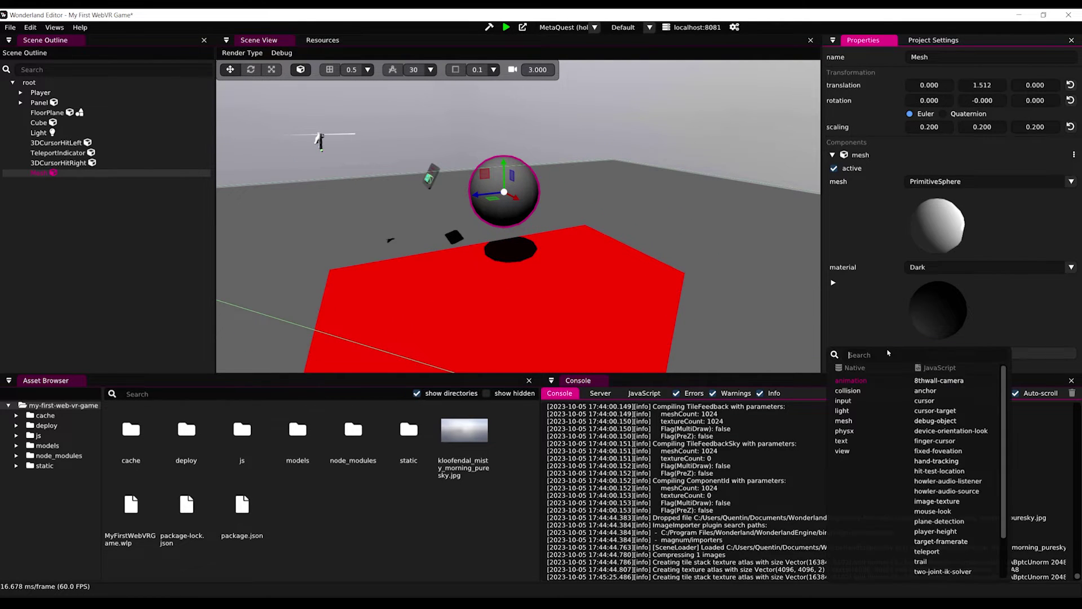
pyautogui.write('phys')
pyautogui.press('Return')
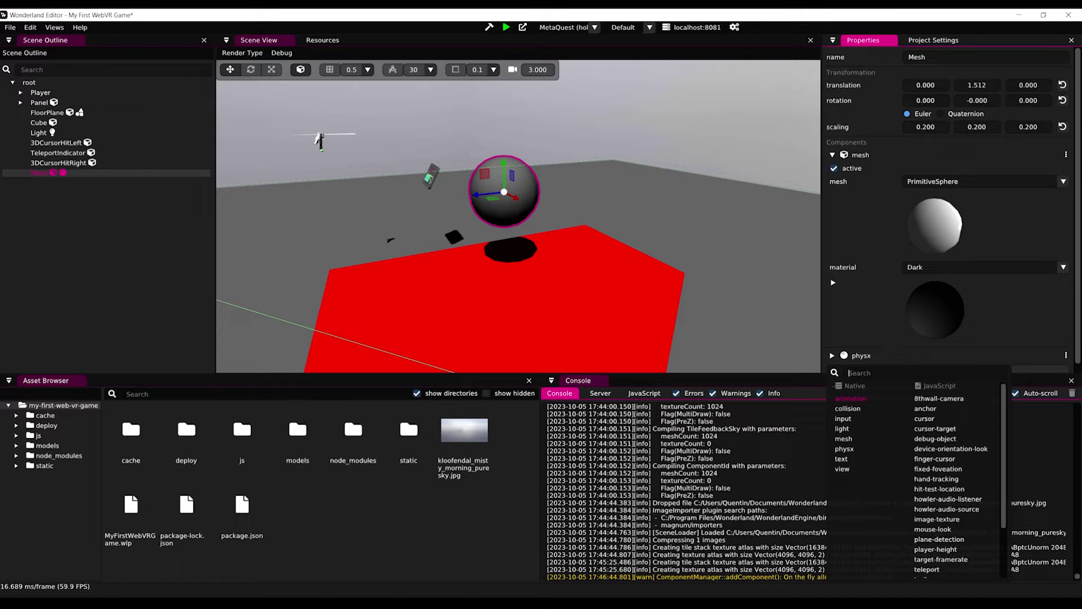
pyautogui.click(799, 369)
pyautogui.moveTo(799, 375); pyautogui.dragTo(799, 532)
pyautogui.click(832, 355)
pyautogui.scroll(-4, 904, 253)
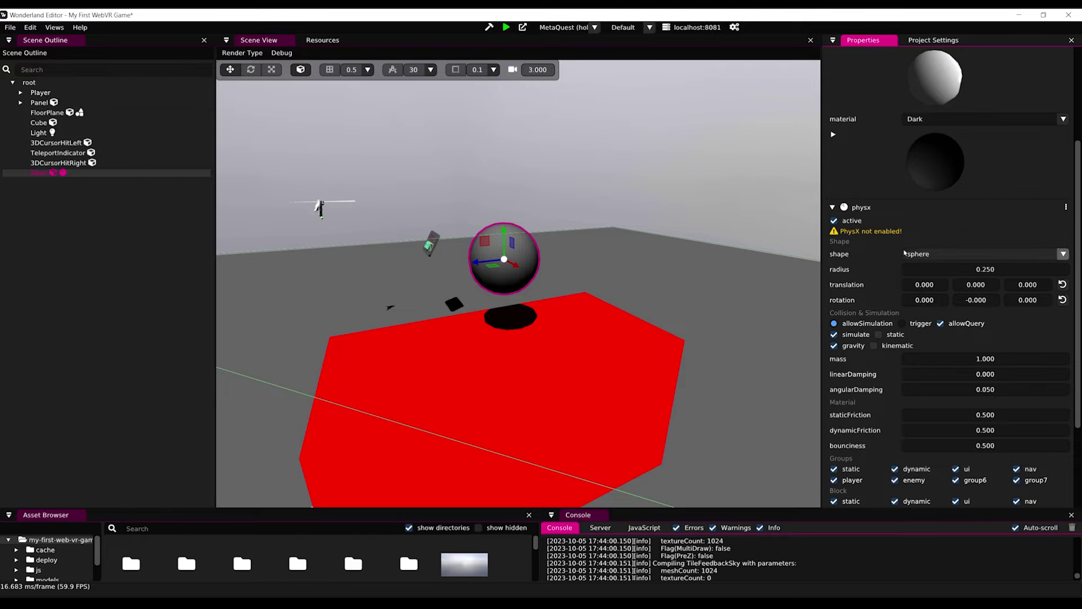
# Enable physics in the project settings.
pyautogui.click(724, 195)
pyautogui.click(933, 40)
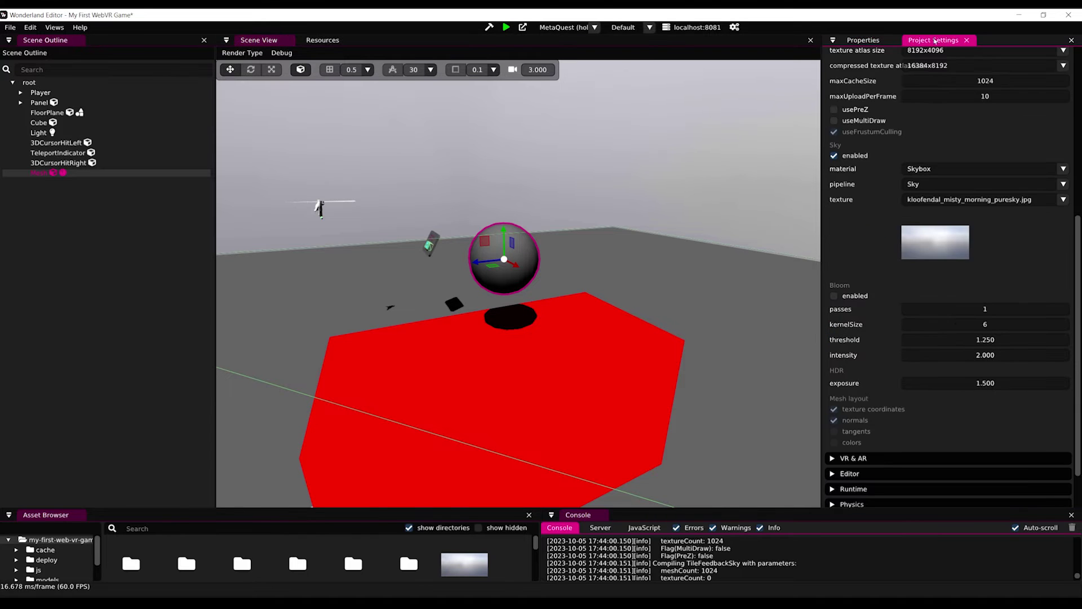
pyautogui.scroll(-1, 879, 338)
pyautogui.click(851, 450)
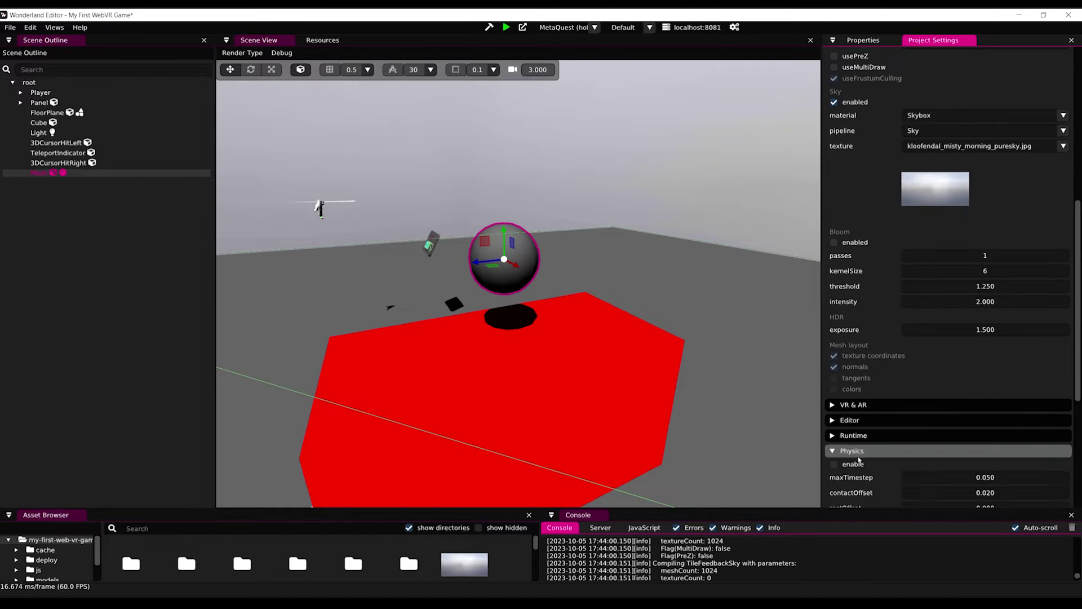
pyautogui.scroll(-3, 862, 442)
pyautogui.click(845, 279)
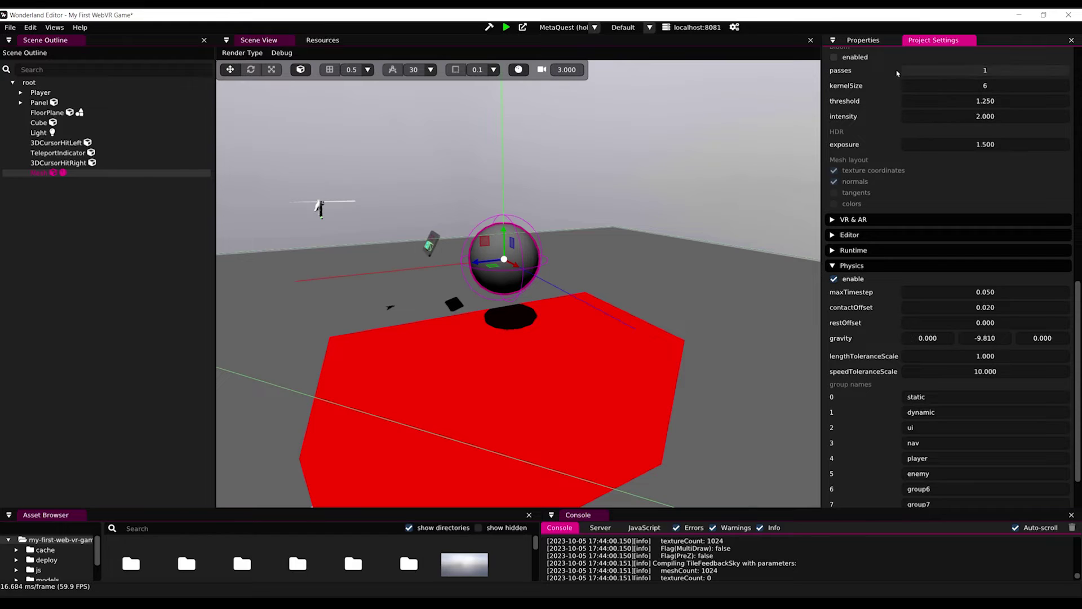
# Set the sphere's physx bounciness to 0 and both its static and dynamic friction to 0.1.
pyautogui.click(868, 41)
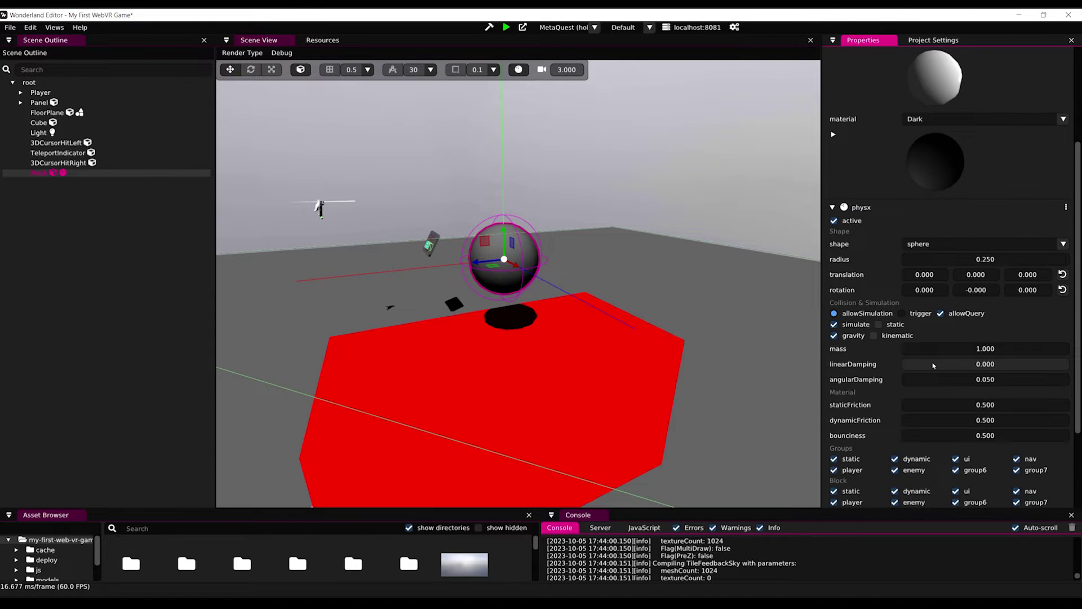
pyautogui.scroll(-2, 938, 164)
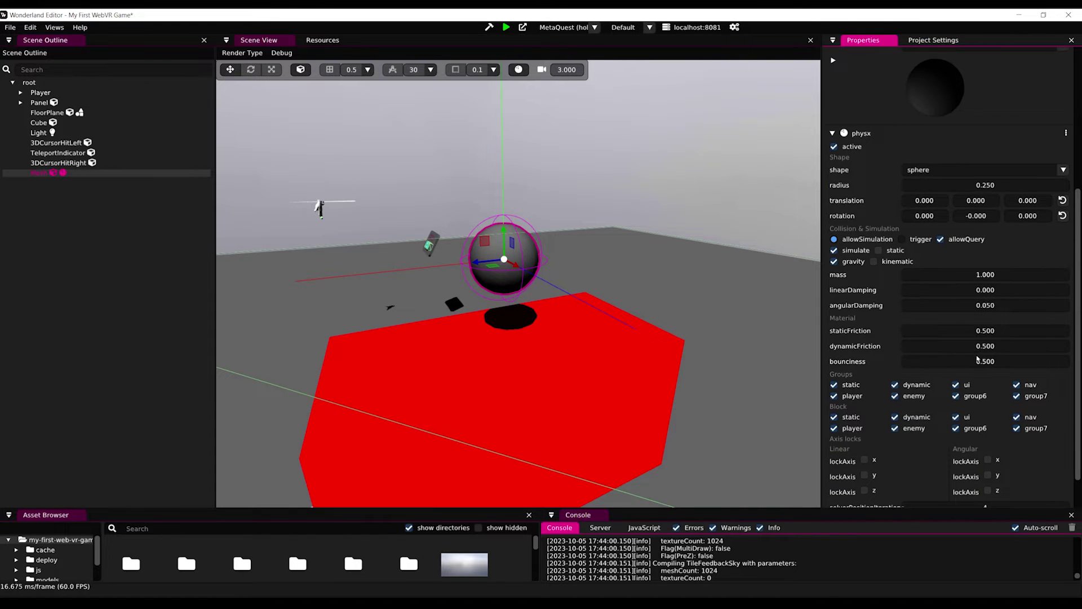
pyautogui.doubleClick(976, 361)
pyautogui.write('0')
pyautogui.doubleClick(989, 330)
pyautogui.write('.1')
pyautogui.doubleClick(996, 346)
pyautogui.write('.1')
pyautogui.press('Return')
pyautogui.scroll(3, 450, 252)
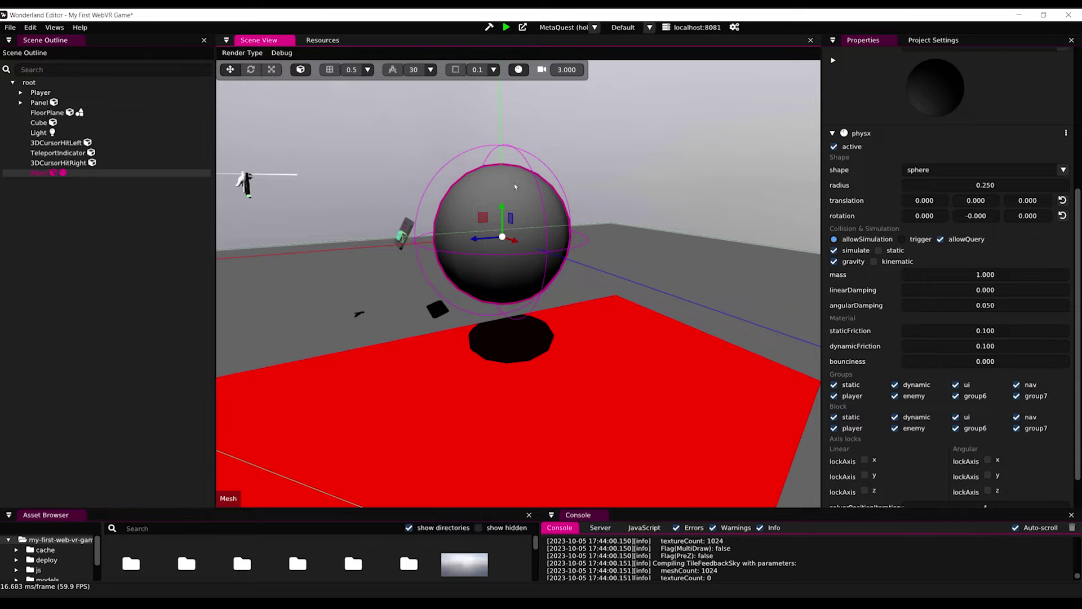
# Keep the sphere's physx shape as sphere and set its collider radius to 0.2 to match the mesh scaling.
pyautogui.moveTo(490, 285); pyautogui.dragTo(505, 290, button='middle')
pyautogui.scroll(2, 505, 289)
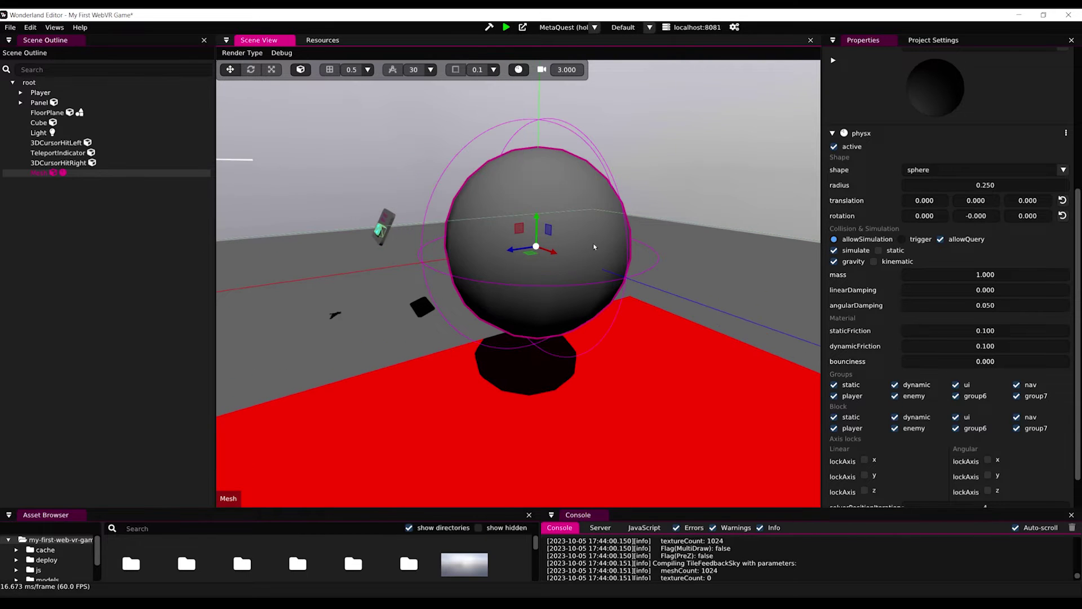
pyautogui.moveTo(594, 247); pyautogui.dragTo(593, 248, button='middle')
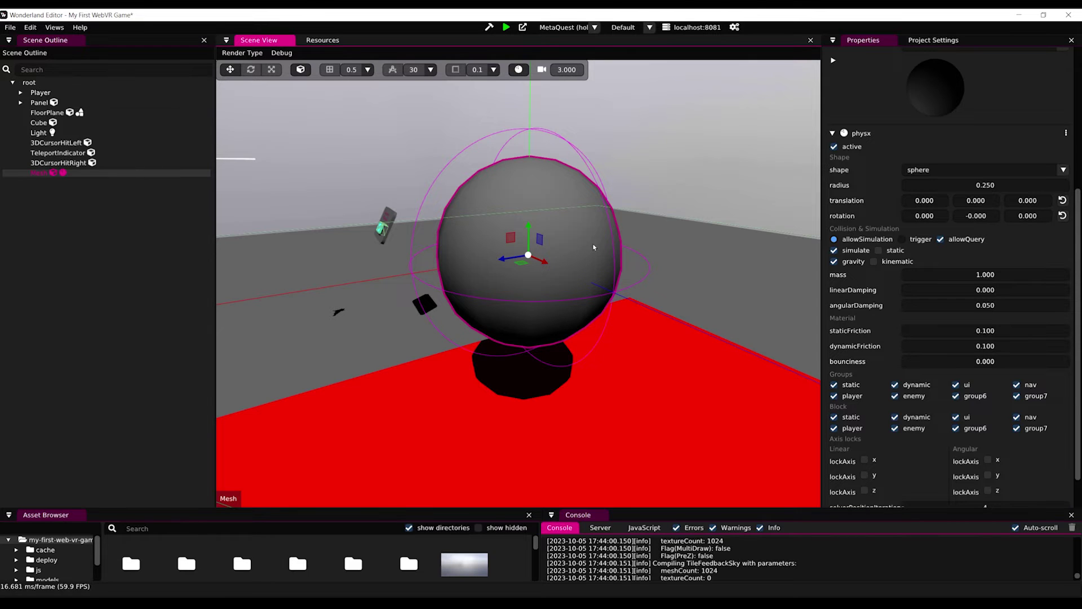
pyautogui.click(891, 207)
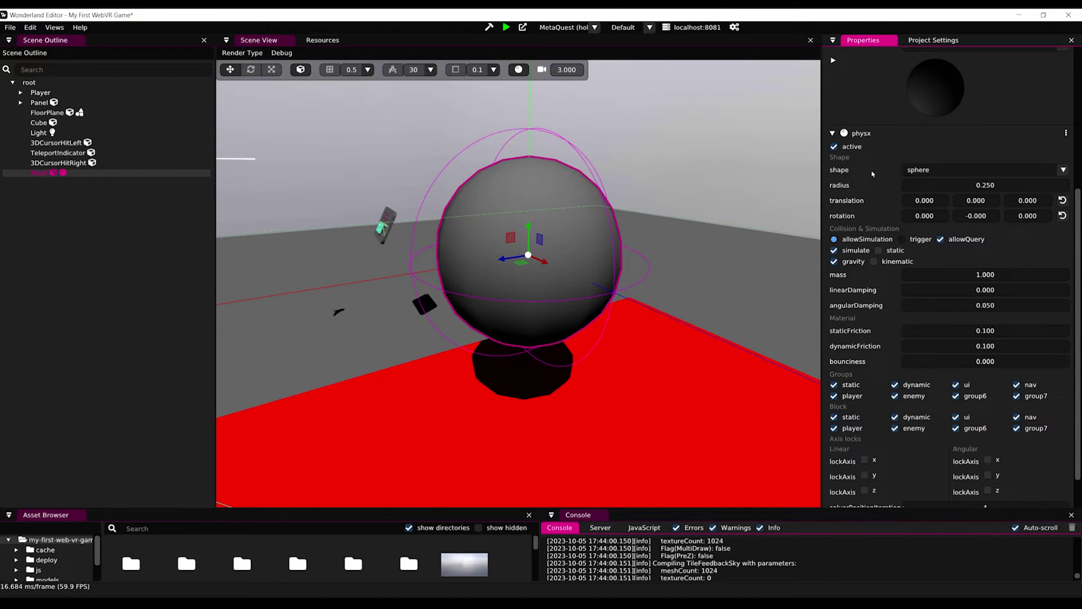
pyautogui.click(928, 171)
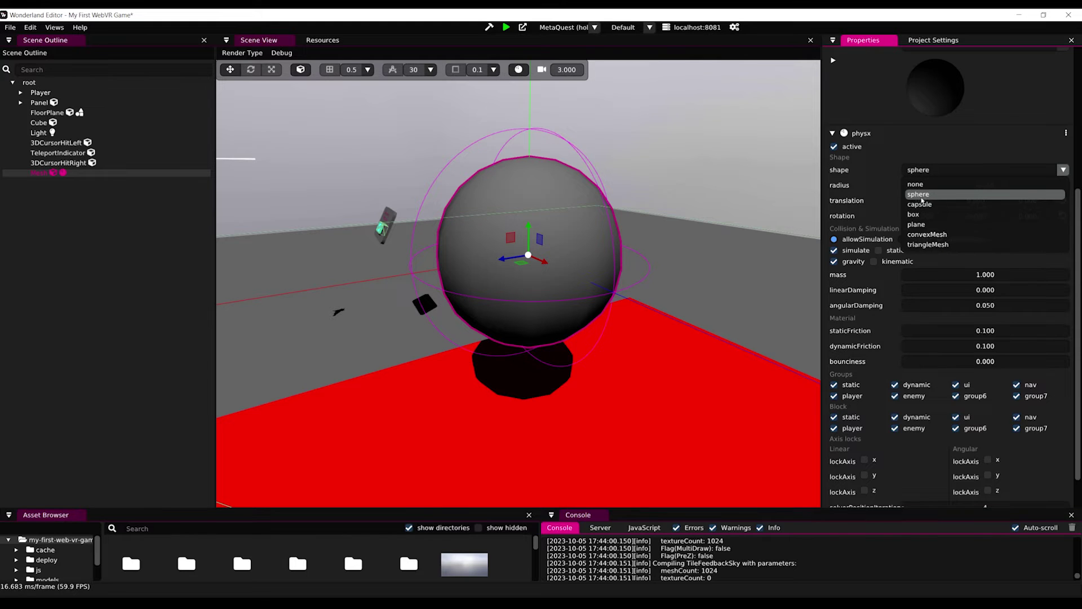
pyautogui.click(922, 195)
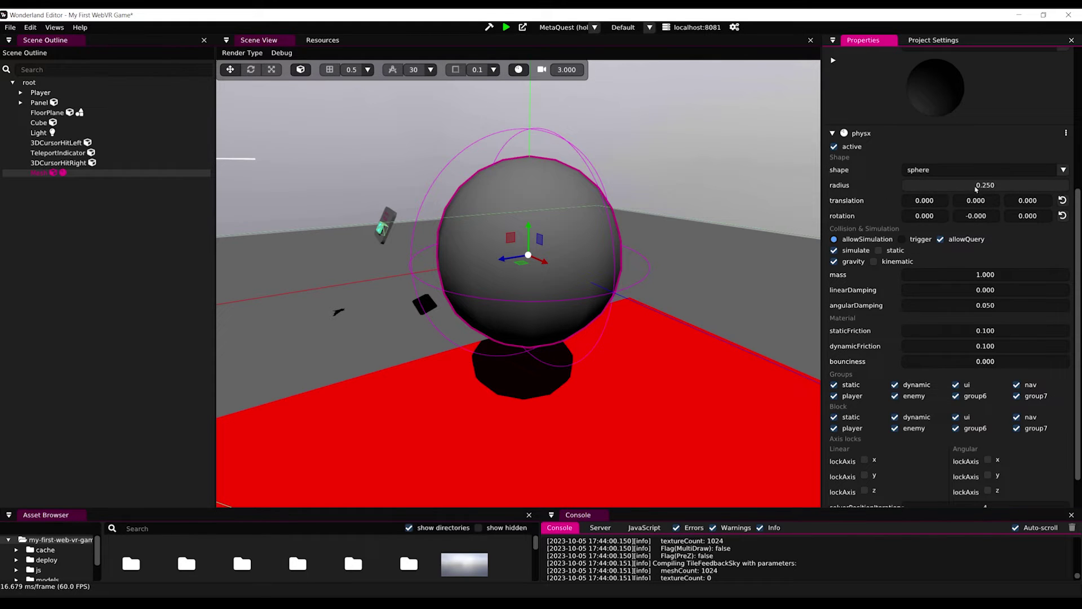
pyautogui.scroll(3, 979, 185)
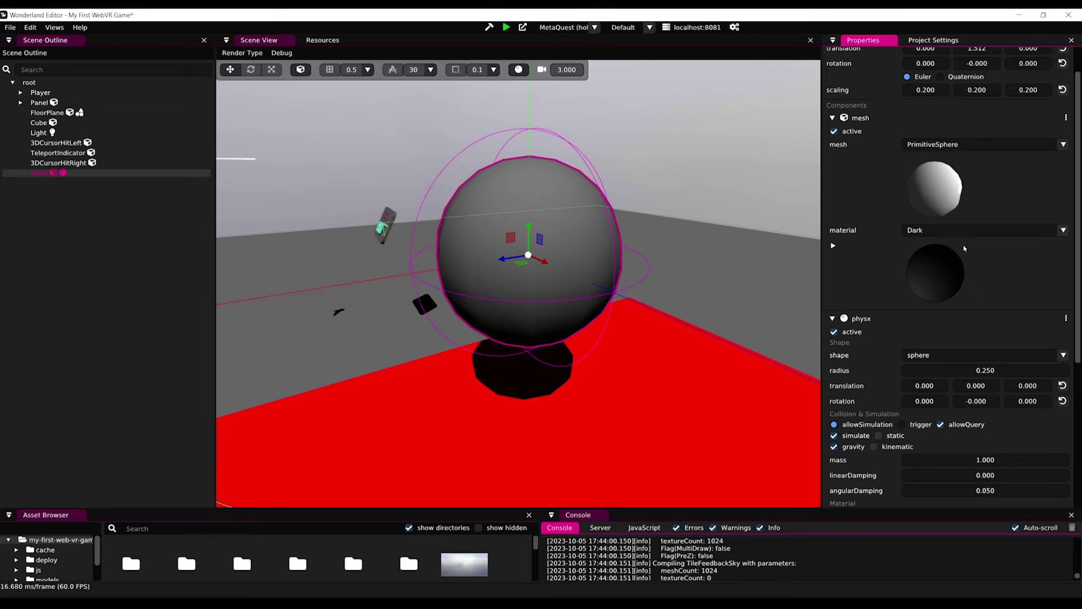
pyautogui.scroll(-1, 960, 295)
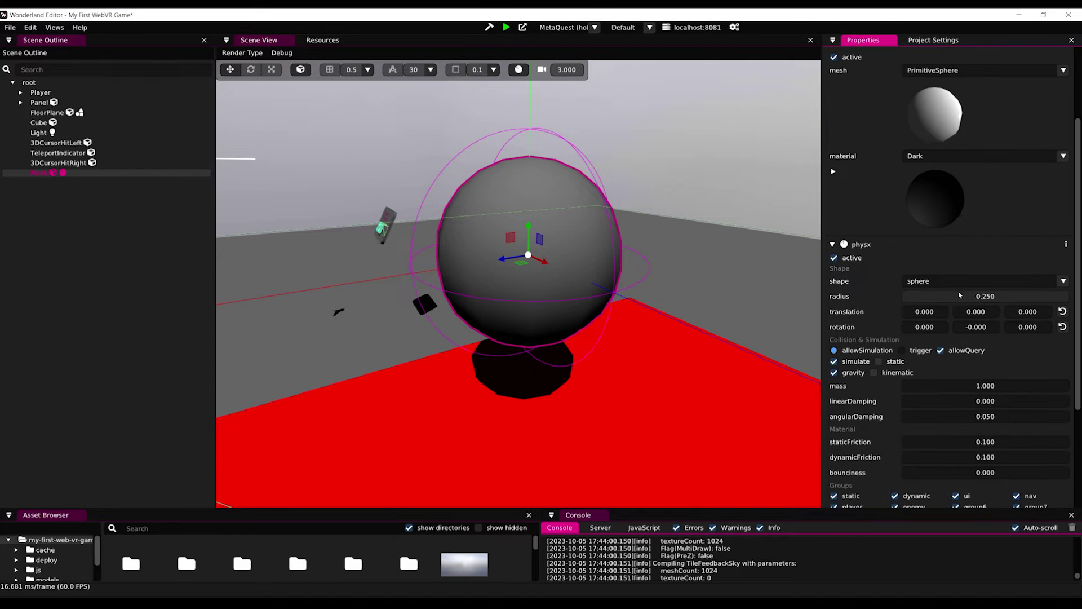
pyautogui.doubleClick(967, 296)
pyautogui.write('.2')
pyautogui.press('Return')
# Run and stop the PhysX simulation a few times to check how the sphere falls relative to the red box.
pyautogui.moveTo(632, 275); pyautogui.dragTo(575, 319, button='middle')
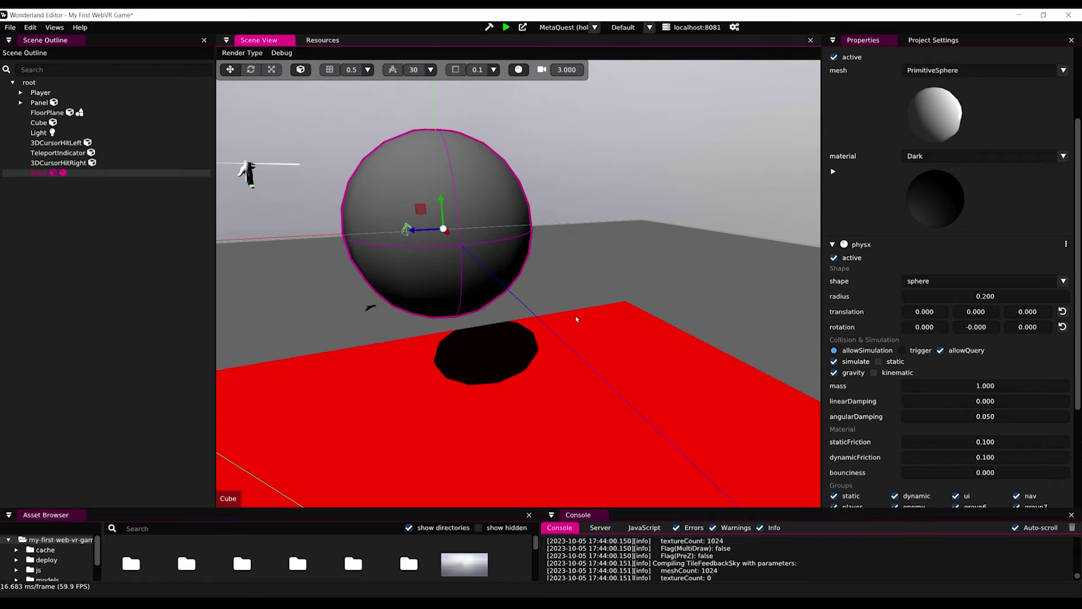
pyautogui.scroll(-2, 575, 319)
pyautogui.scroll(-2, 502, 326)
pyautogui.moveTo(502, 326); pyautogui.dragTo(534, 320, button='middle')
pyautogui.moveTo(534, 320); pyautogui.dragTo(555, 299, button='right')
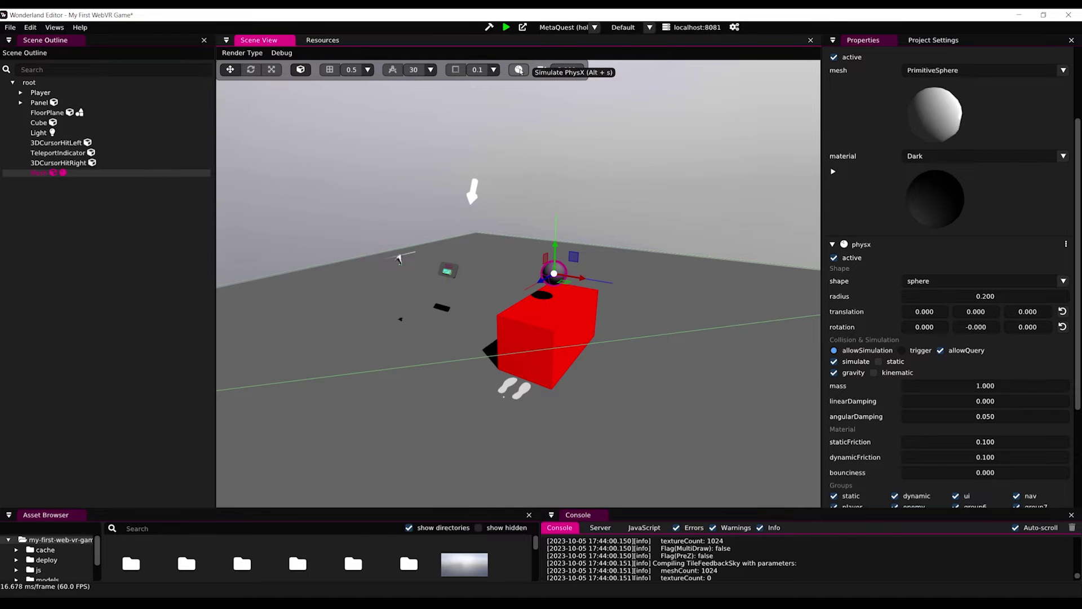
pyautogui.click(518, 70)
pyautogui.click(519, 71)
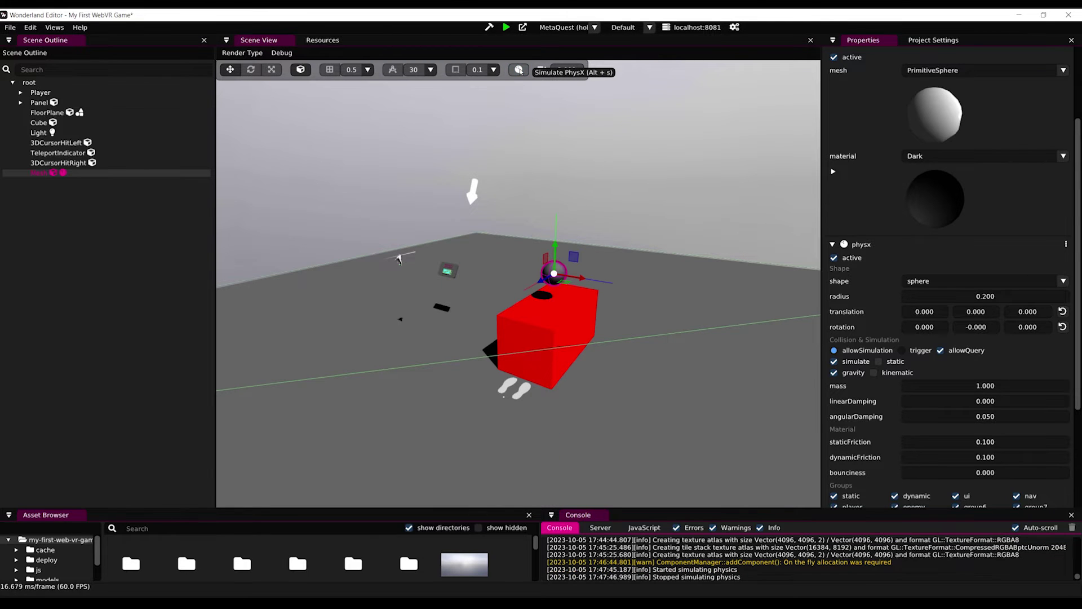
pyautogui.scroll(4, 621, 314)
pyautogui.moveTo(617, 314); pyautogui.dragTo(604, 333, button='middle')
pyautogui.scroll(-3, 604, 333)
pyautogui.click(516, 71)
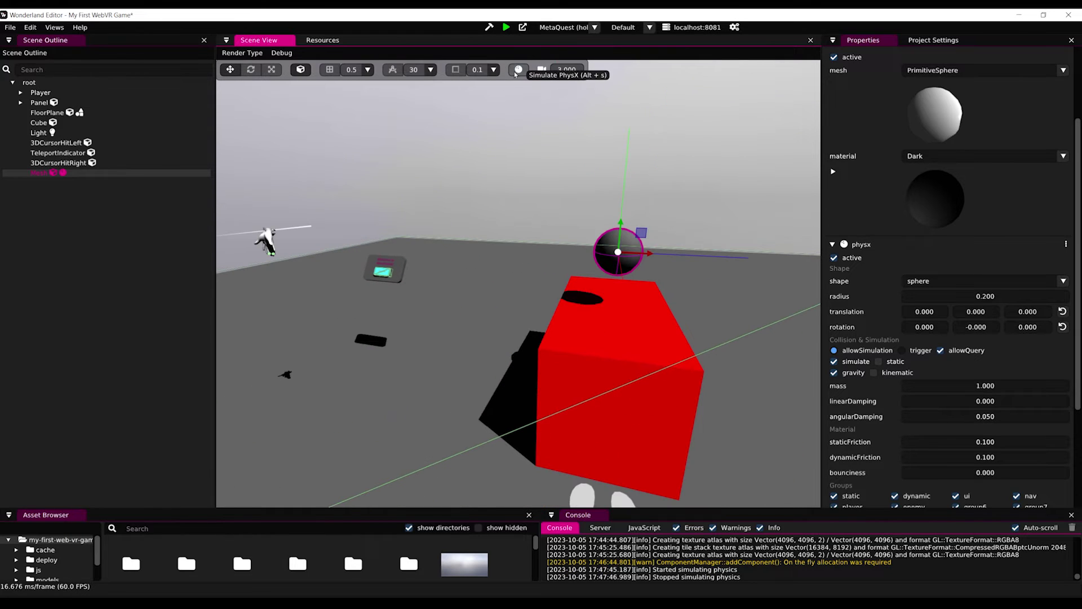
pyautogui.click(517, 71)
pyautogui.click(517, 71)
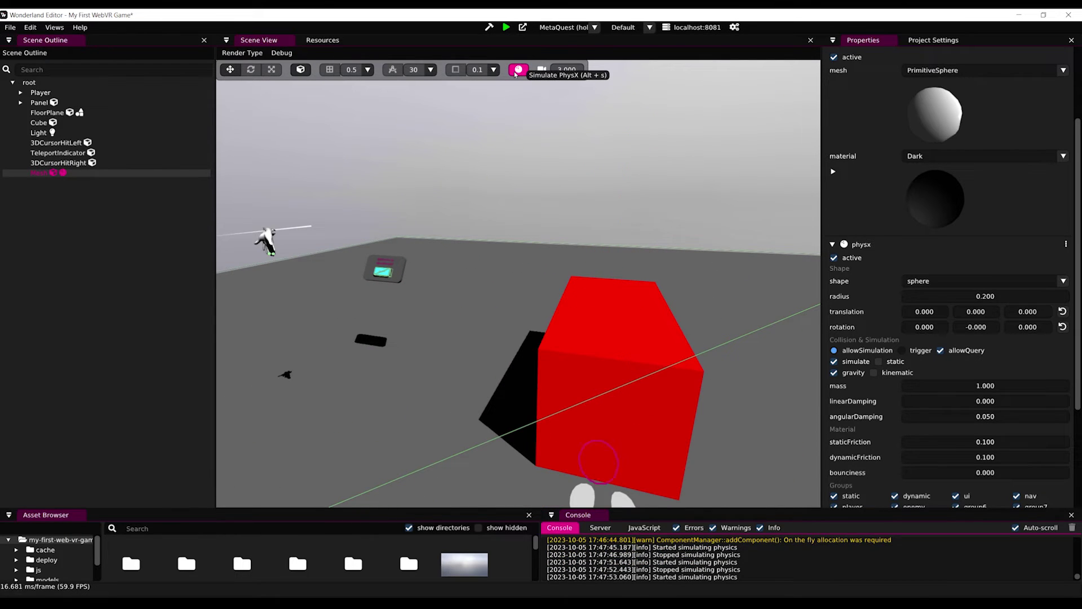
pyautogui.click(516, 73)
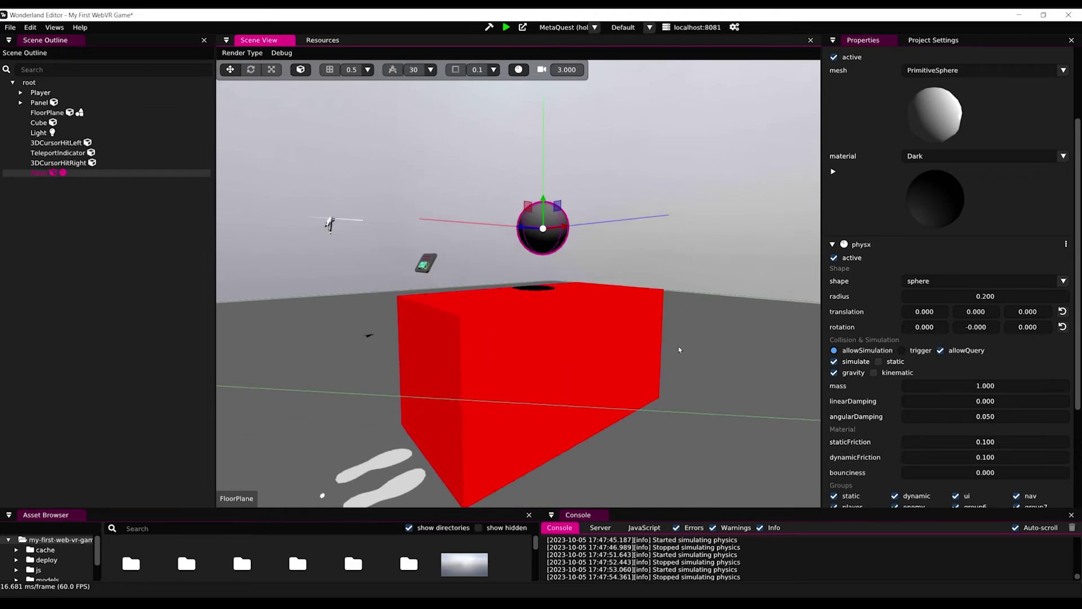
# Add a physx component to the red box and set its collision shape to box.
pyautogui.moveTo(680, 350); pyautogui.dragTo(609, 335, button='right')
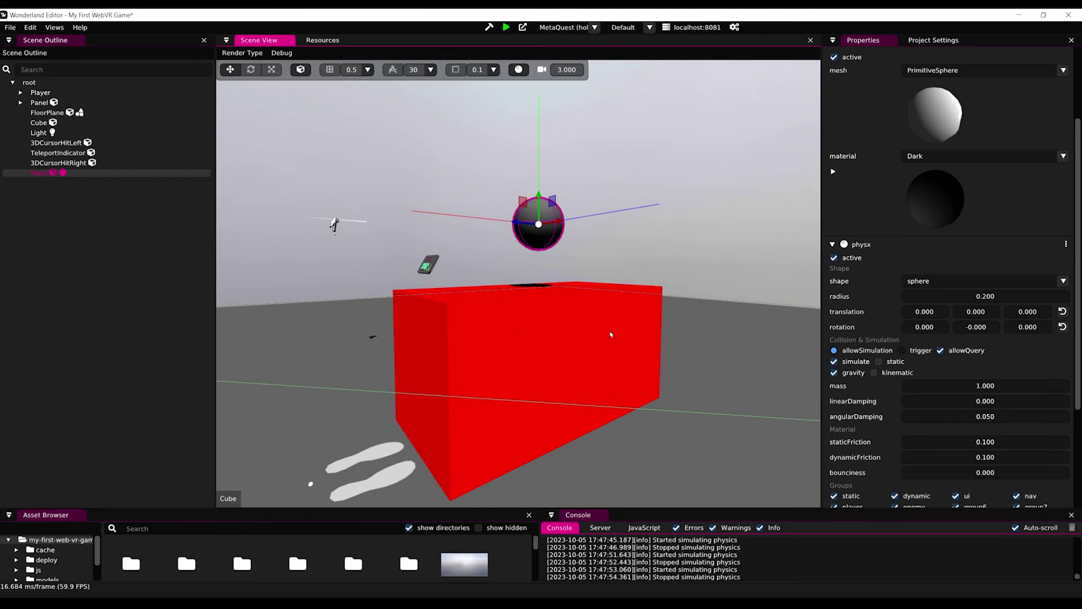
pyautogui.click(608, 335)
pyautogui.click(910, 448)
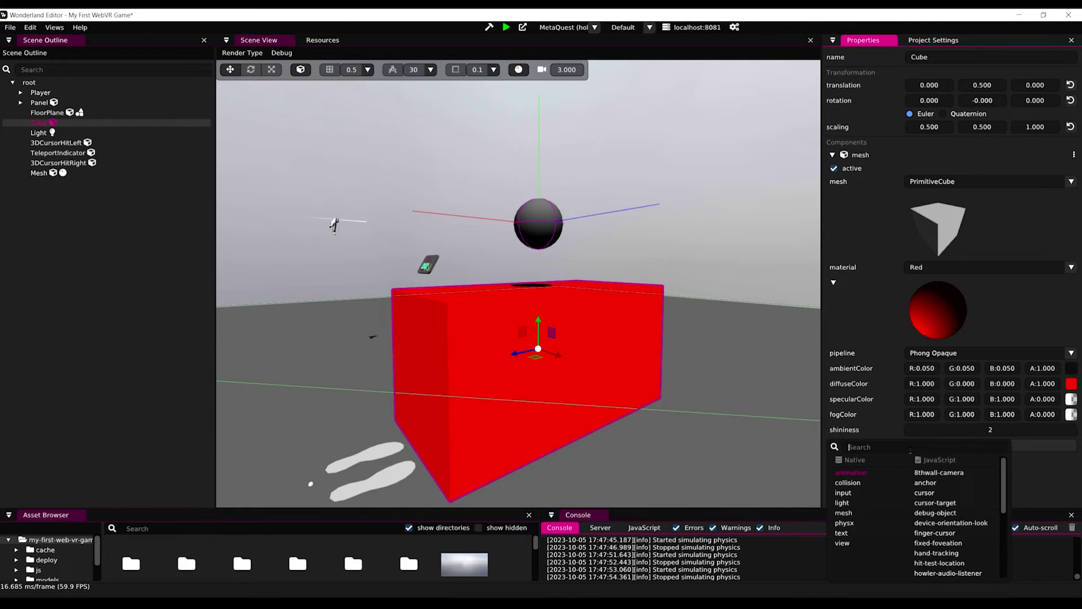
pyautogui.write('phys')
pyautogui.press('Return')
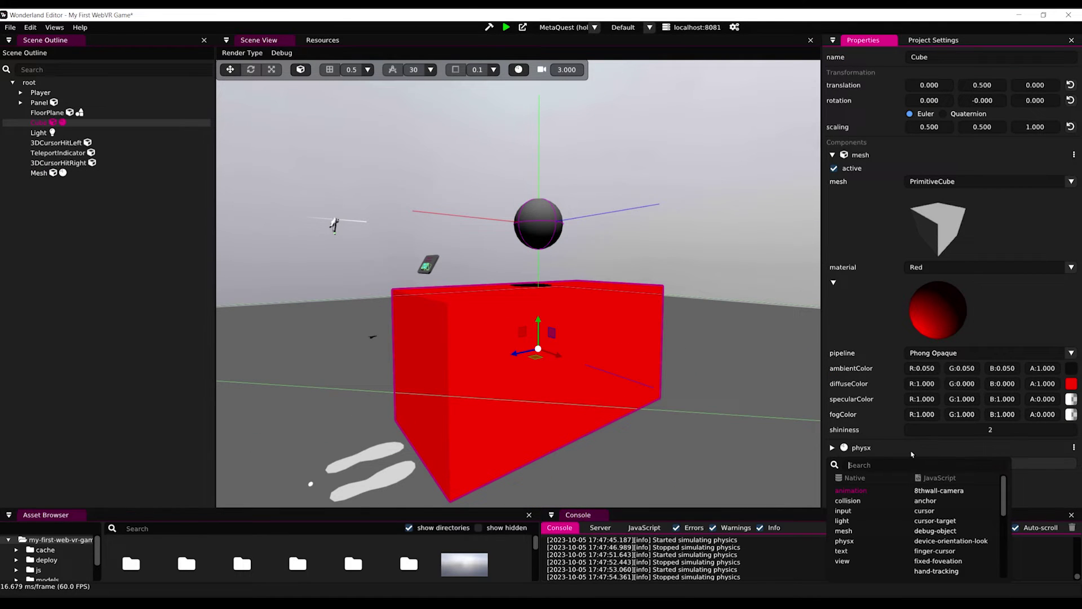
pyautogui.click(1058, 501)
pyautogui.click(927, 449)
pyautogui.scroll(-4, 947, 374)
pyautogui.click(923, 302)
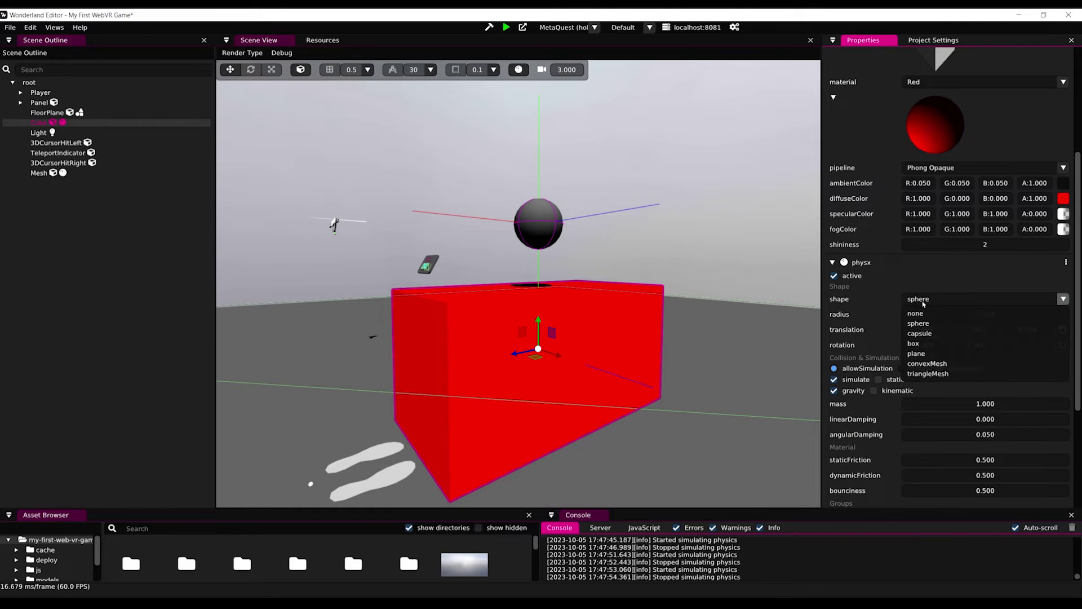
pyautogui.click(913, 343)
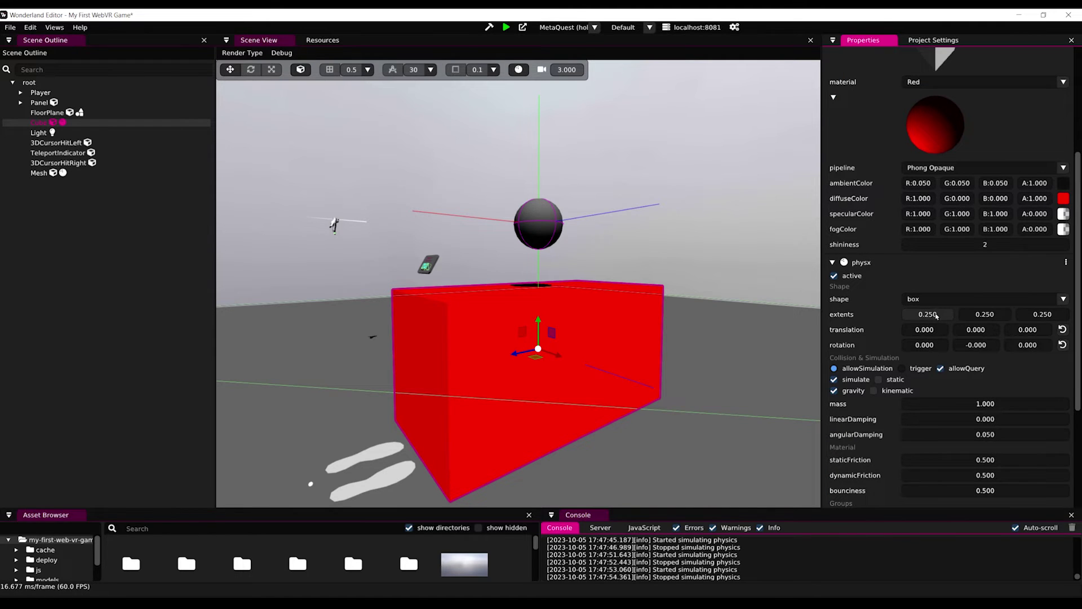
# Set the red box's physx extents to 0.5, 0.5 and 1, and make it static.
pyautogui.write('0.5')
pyautogui.press('Return')
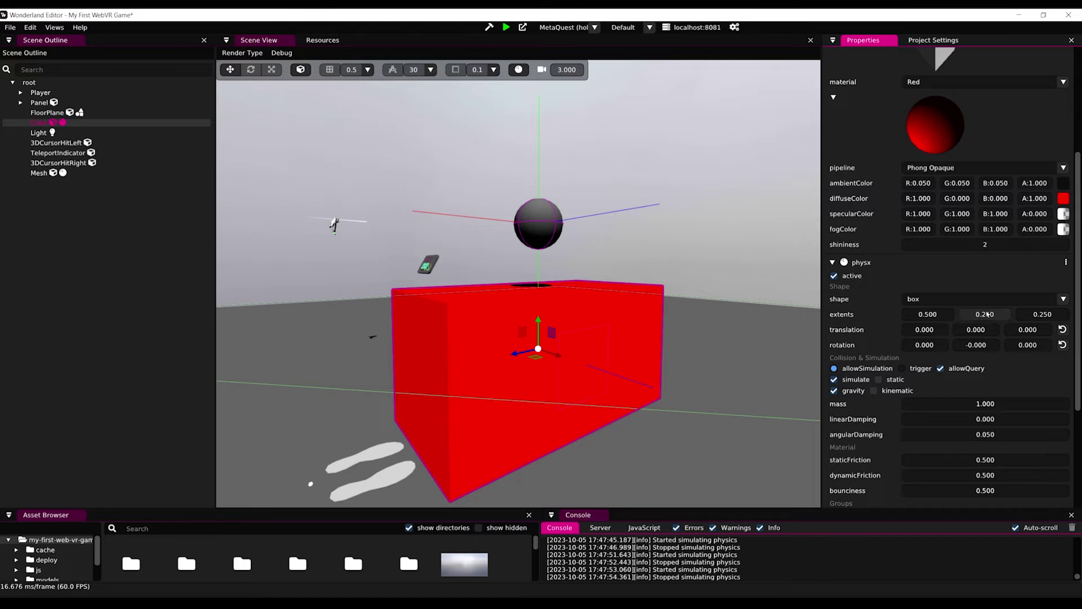
pyautogui.click(1042, 313)
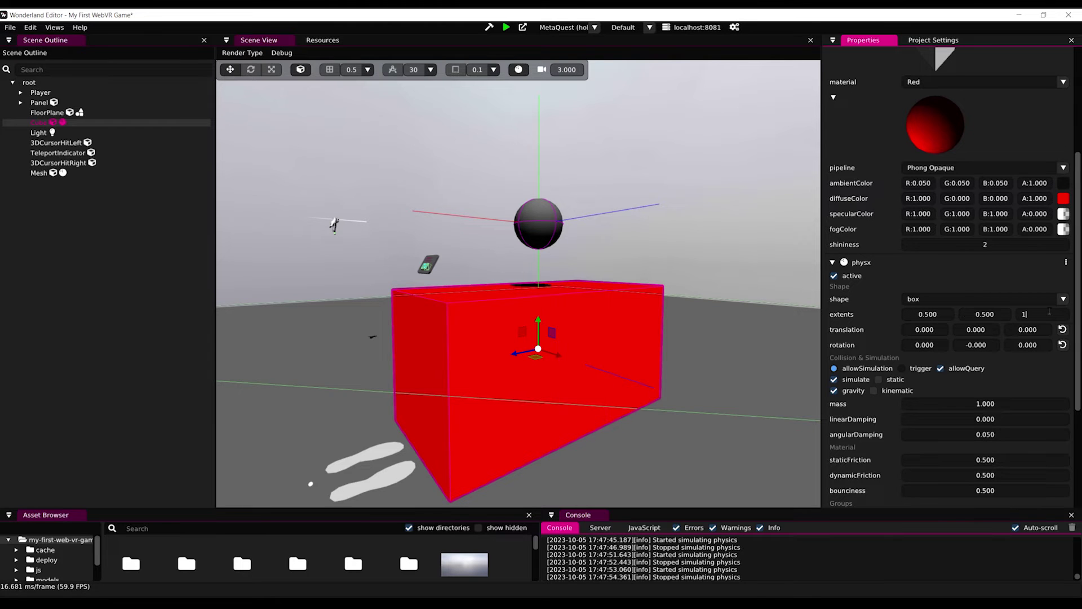
pyautogui.write('1')
pyautogui.press('Return')
pyautogui.moveTo(454, 310); pyautogui.dragTo(562, 316, button='middle')
pyautogui.scroll(-3, 639, 366)
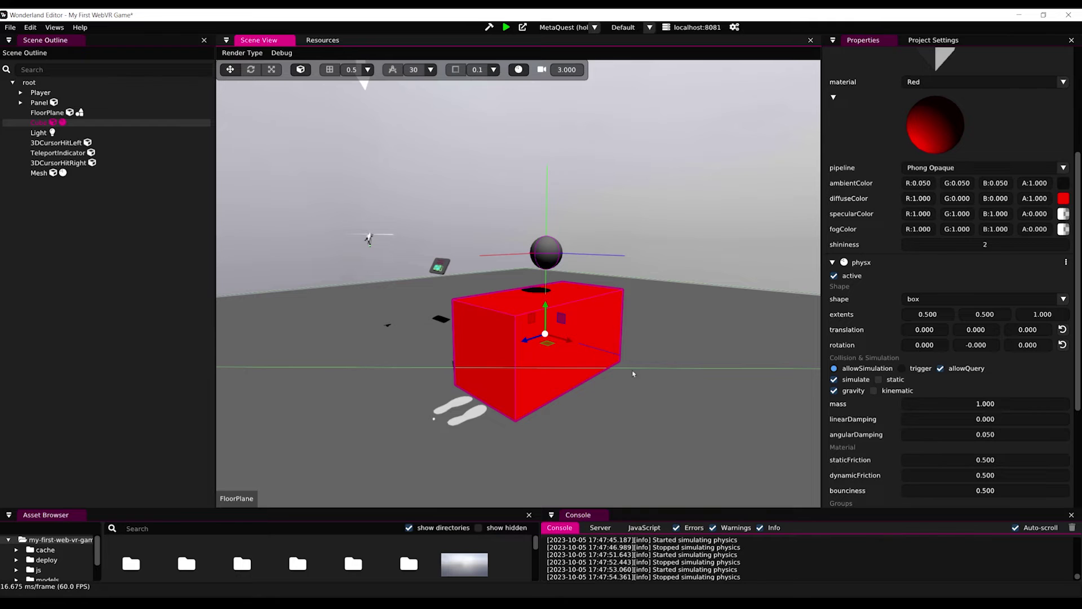
pyautogui.click(878, 381)
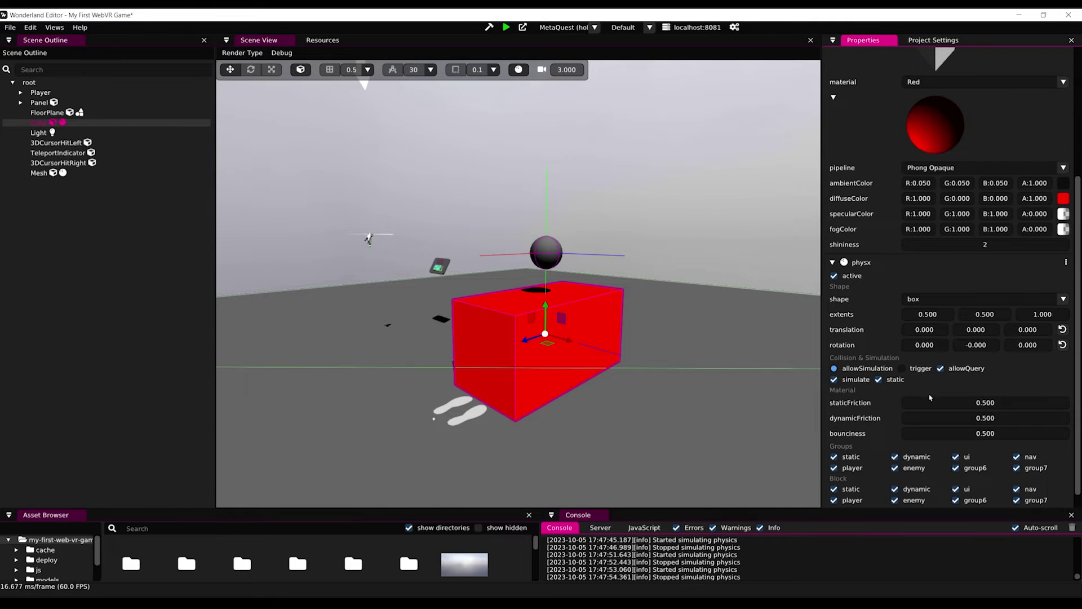
# Add a physx component to the floor plane and set its collision shape to box.
pyautogui.moveTo(552, 313); pyautogui.dragTo(586, 314, button='right')
pyautogui.moveTo(586, 314); pyautogui.dragTo(569, 355, button='middle')
pyautogui.scroll(-3, 570, 355)
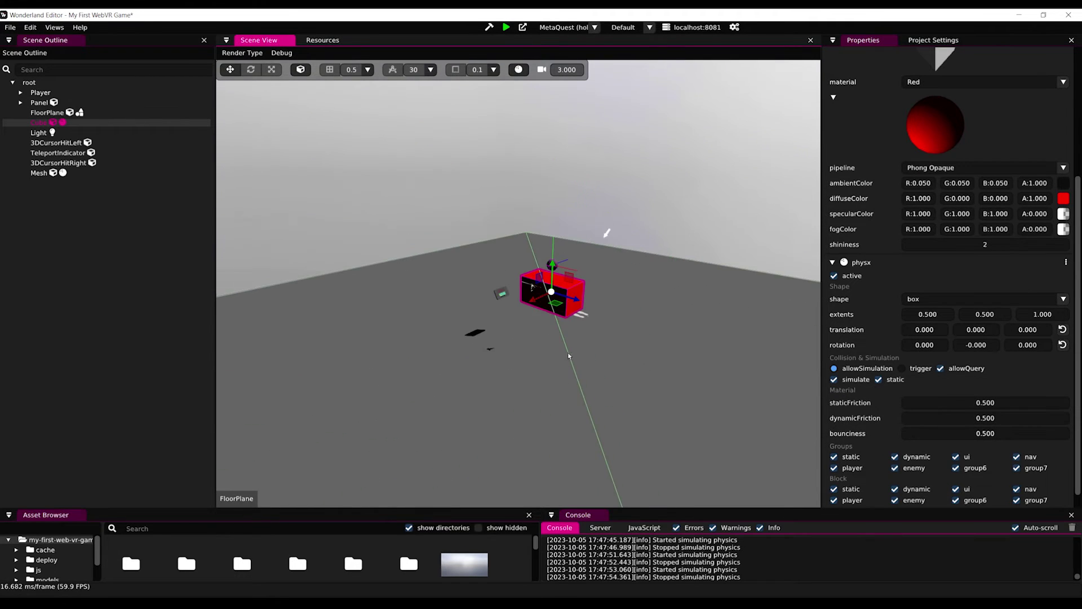
pyautogui.click(607, 408)
pyautogui.click(928, 444)
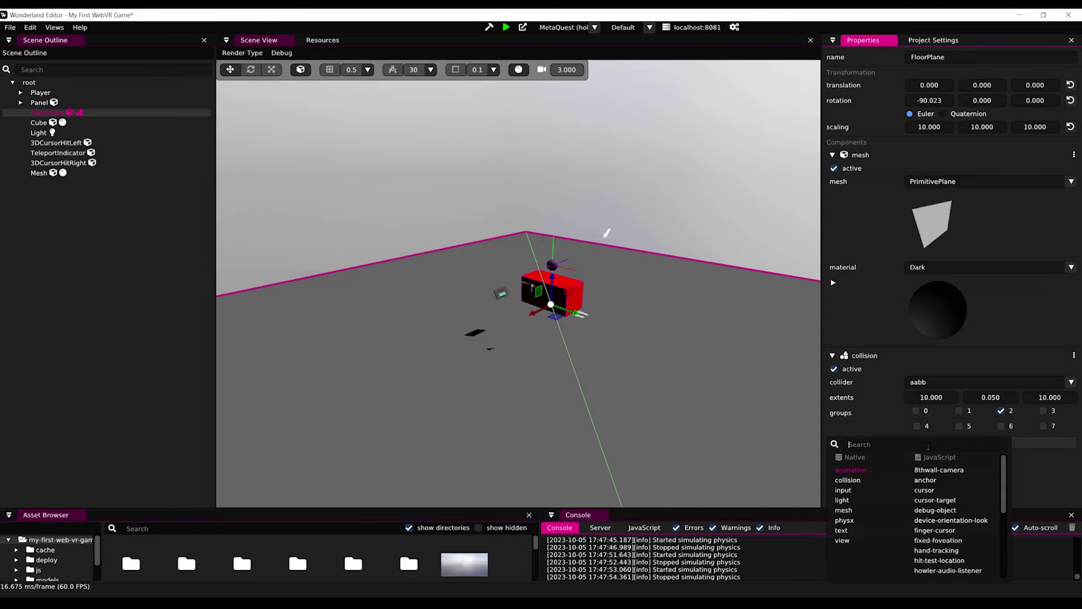
pyautogui.write('physx')
pyautogui.press('Return')
pyautogui.scroll(-3, 951, 383)
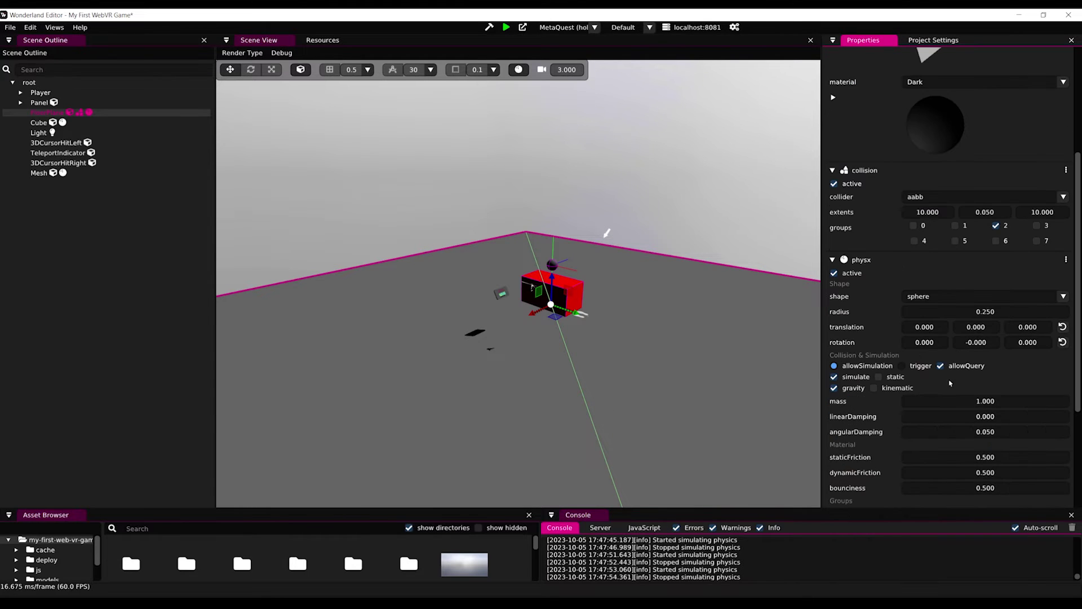
pyautogui.click(947, 297)
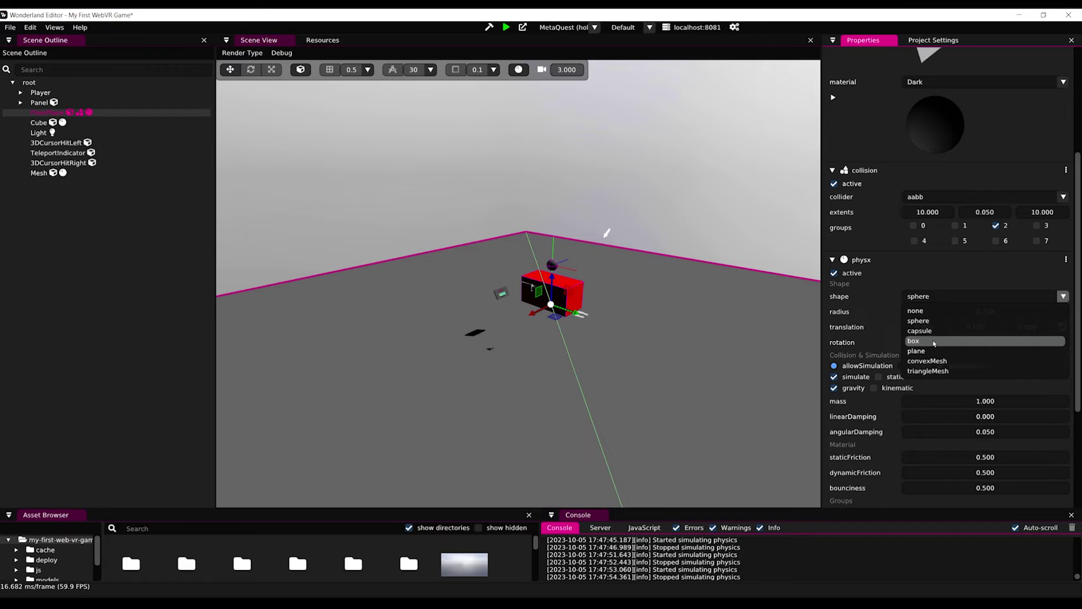
pyautogui.click(934, 342)
# Set the floor's physx extents to 10, 10 and 0.05, and make it static.
pyautogui.write('10')
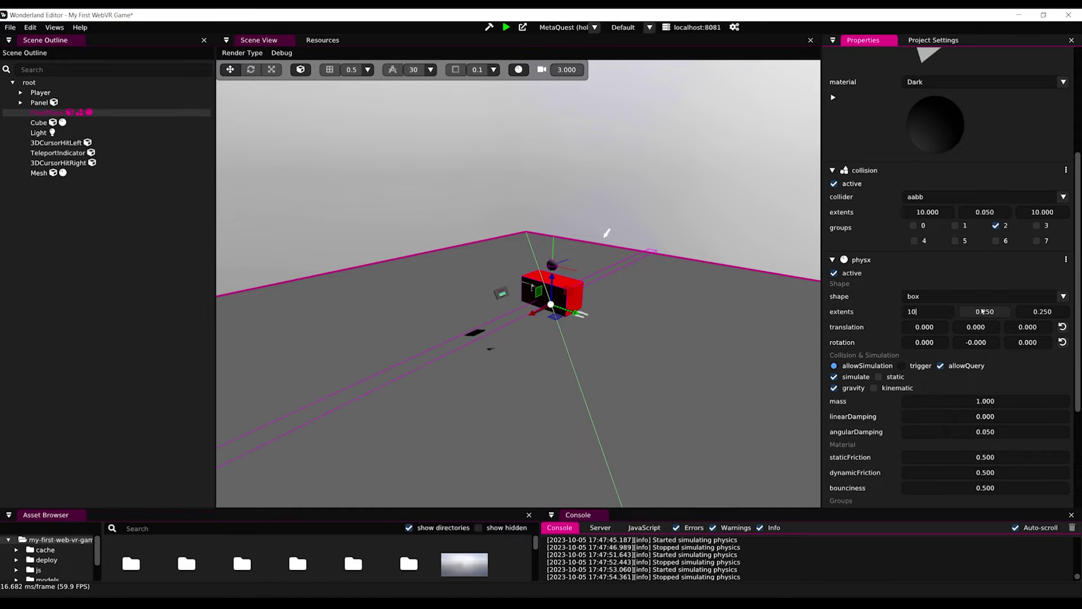
pyautogui.click(982, 311)
pyautogui.write('10')
pyautogui.click(1036, 314)
pyautogui.write('0.')
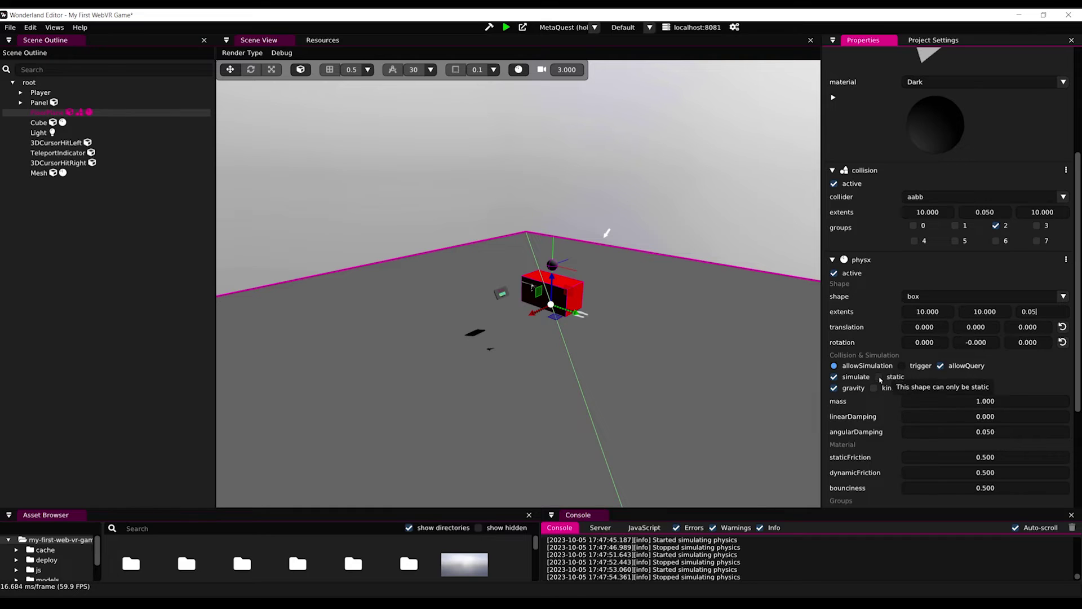
pyautogui.click(878, 377)
# Start the PhysX simulation and examine how the sphere lands on the red box from several angles.
pyautogui.scroll(5, 544, 302)
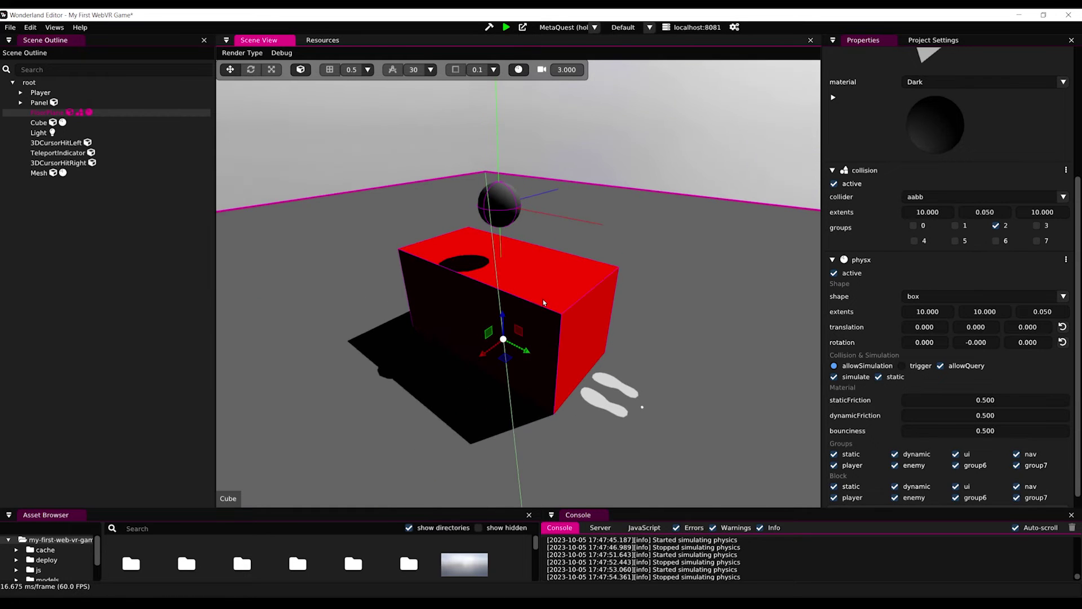
pyautogui.scroll(-4, 544, 302)
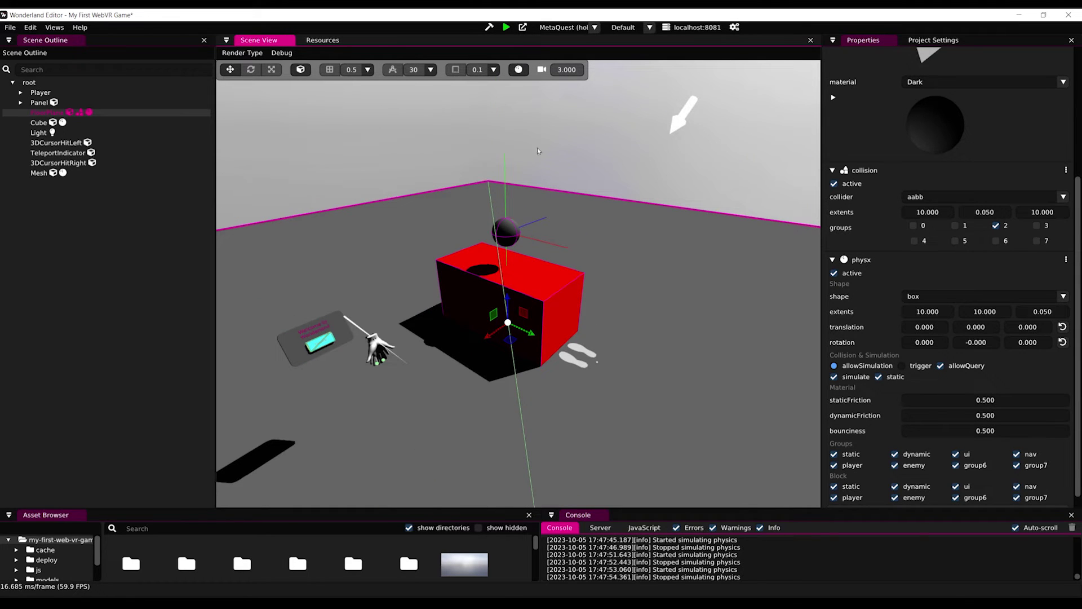
pyautogui.click(519, 69)
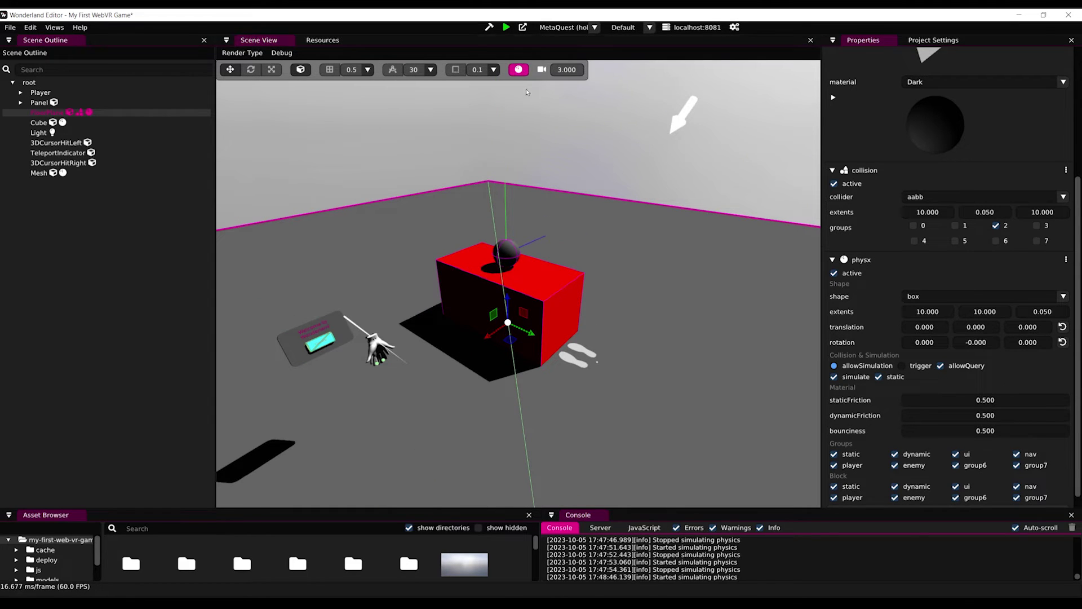
pyautogui.scroll(6, 488, 192)
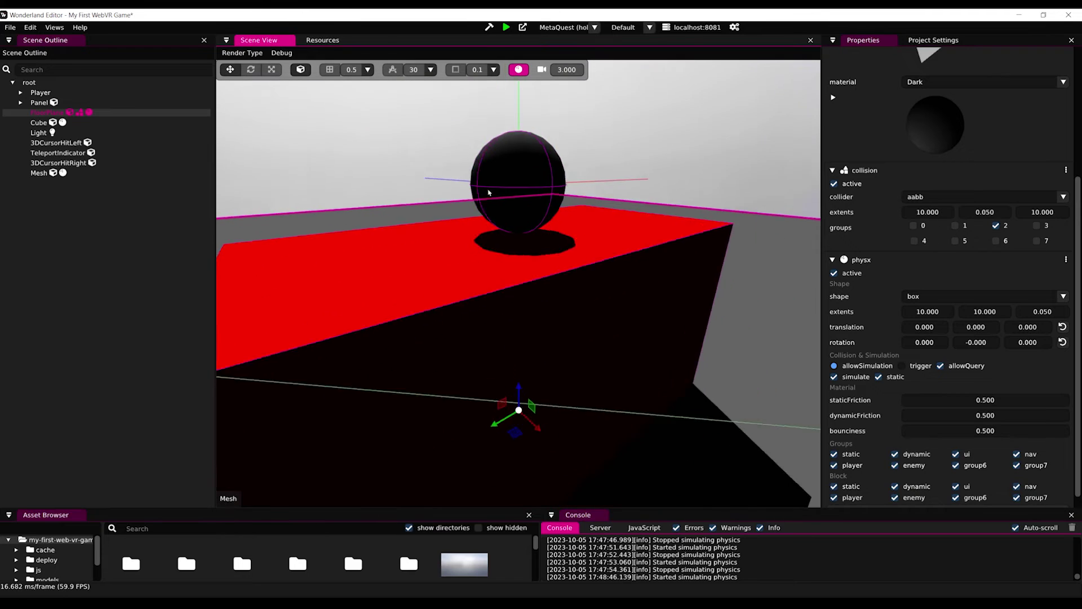
pyautogui.moveTo(489, 192); pyautogui.dragTo(443, 194, button='middle')
pyautogui.scroll(-8, 442, 194)
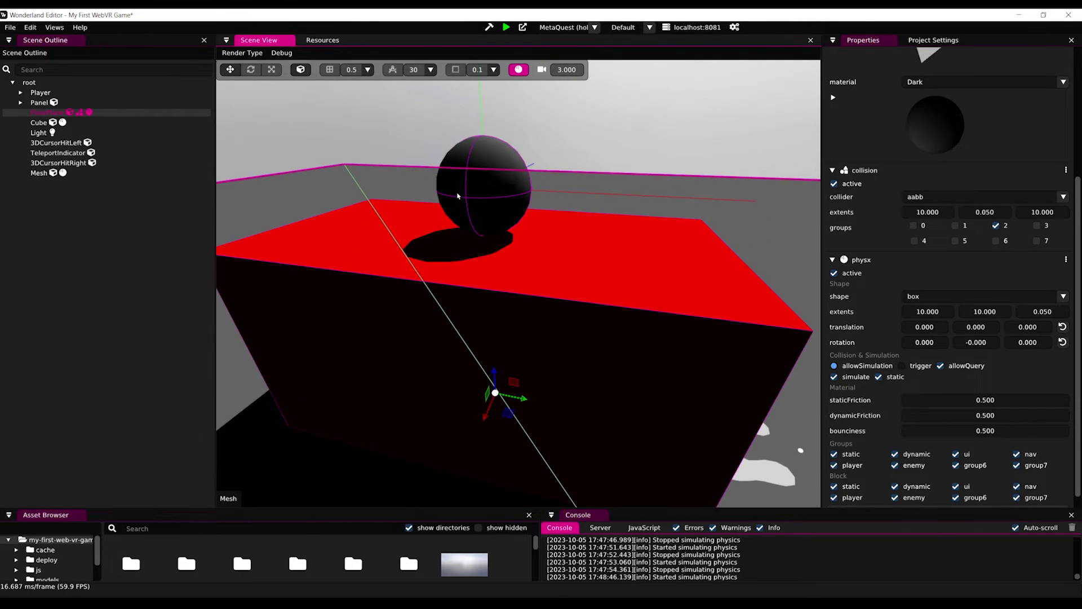
pyautogui.scroll(3, 432, 222)
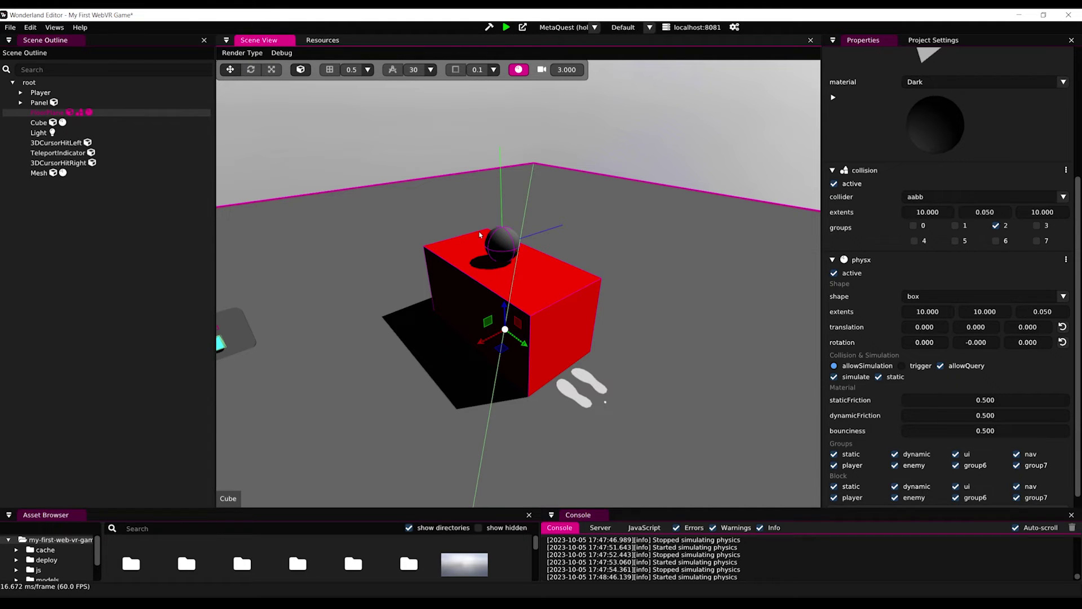
# Switch to the browser showing the wle-pp library repository on GitHub.
pyautogui.hotkey('alt', 'Tab')
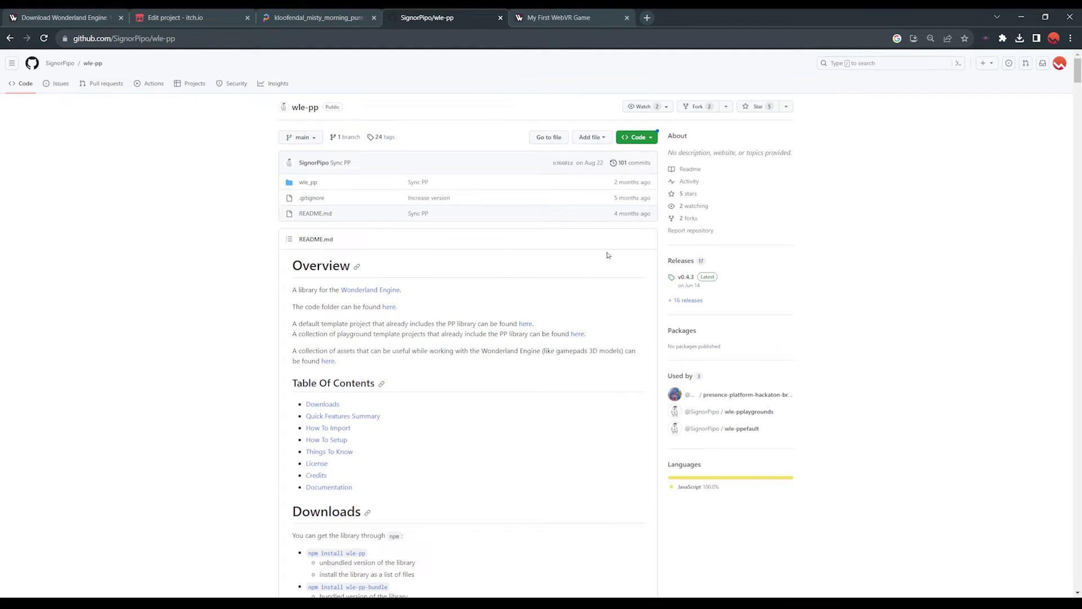
# Copy the pp folder from the desktop's wle_pp/js folder into the root of the my-first-web-vr-game project.
pyautogui.press('super+d')
pyautogui.doubleClick(562, 293)
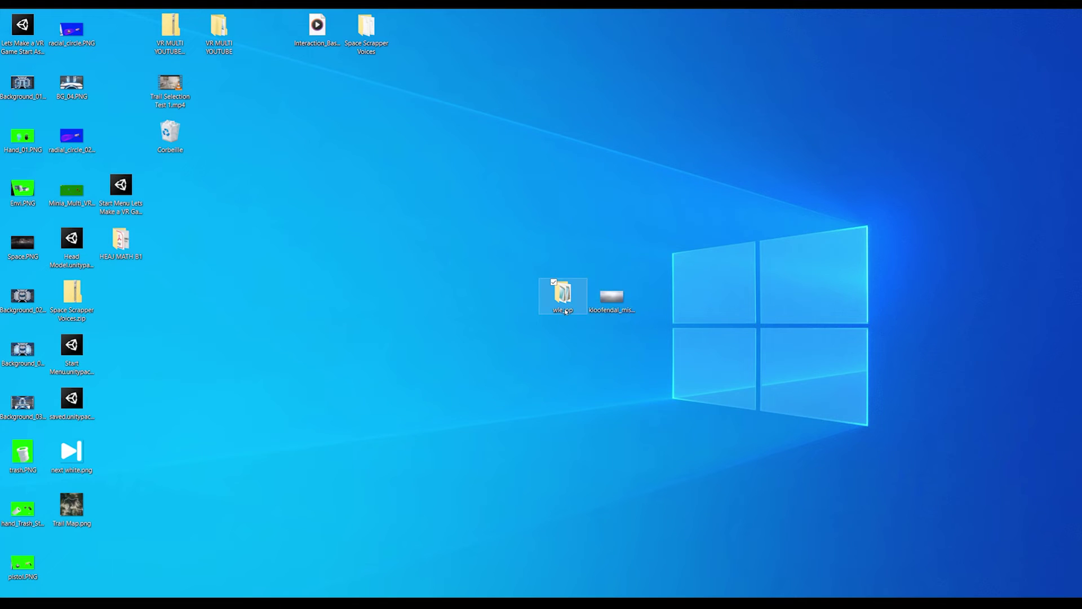
pyautogui.doubleClick(391, 247)
pyautogui.click(391, 250)
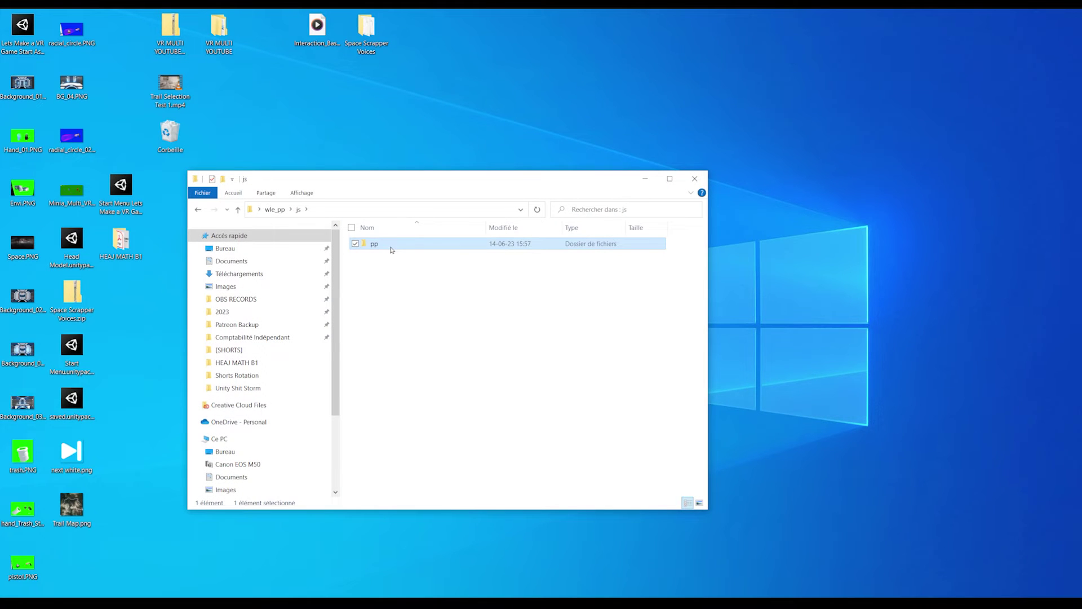
pyautogui.moveTo(370, 249); pyautogui.dragTo(514, 528)
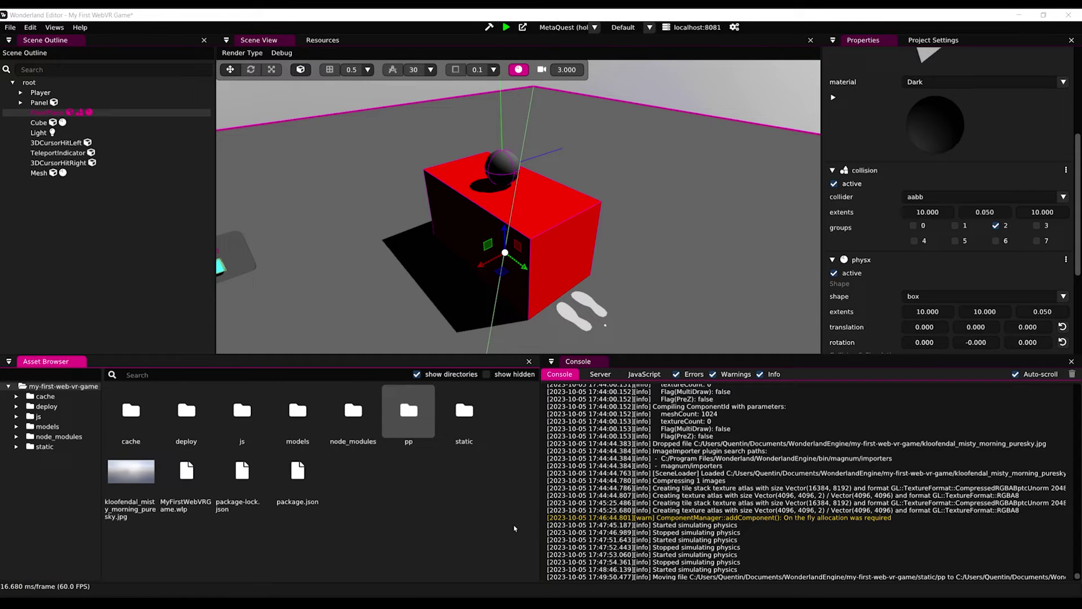
# Add the project's pp folder to the JavaScript source paths and enlarge the scene view.
pyautogui.click(933, 40)
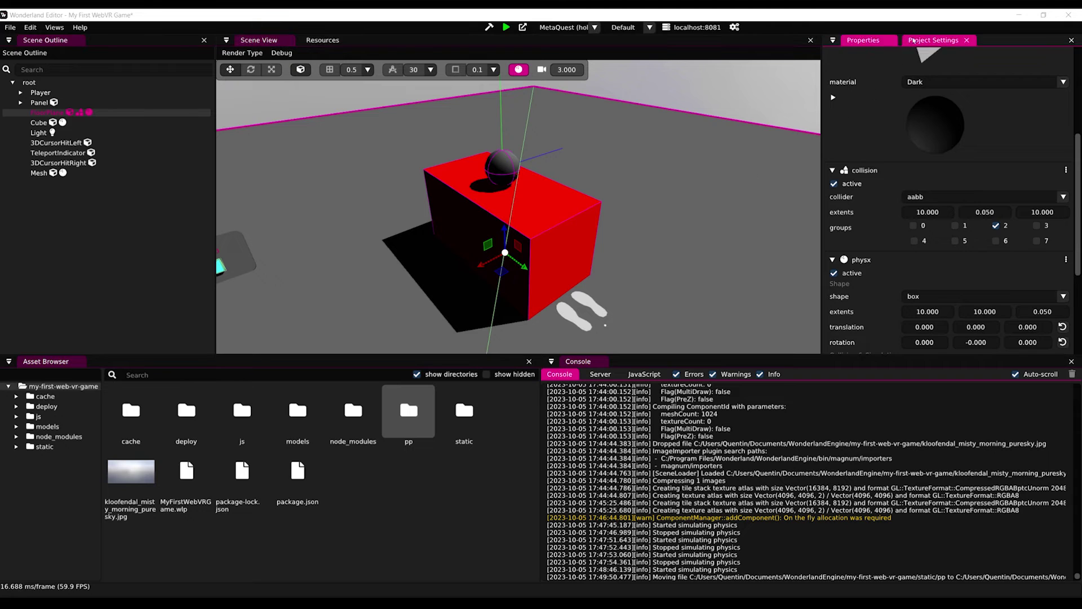
pyautogui.scroll(10, 887, 204)
pyautogui.click(898, 286)
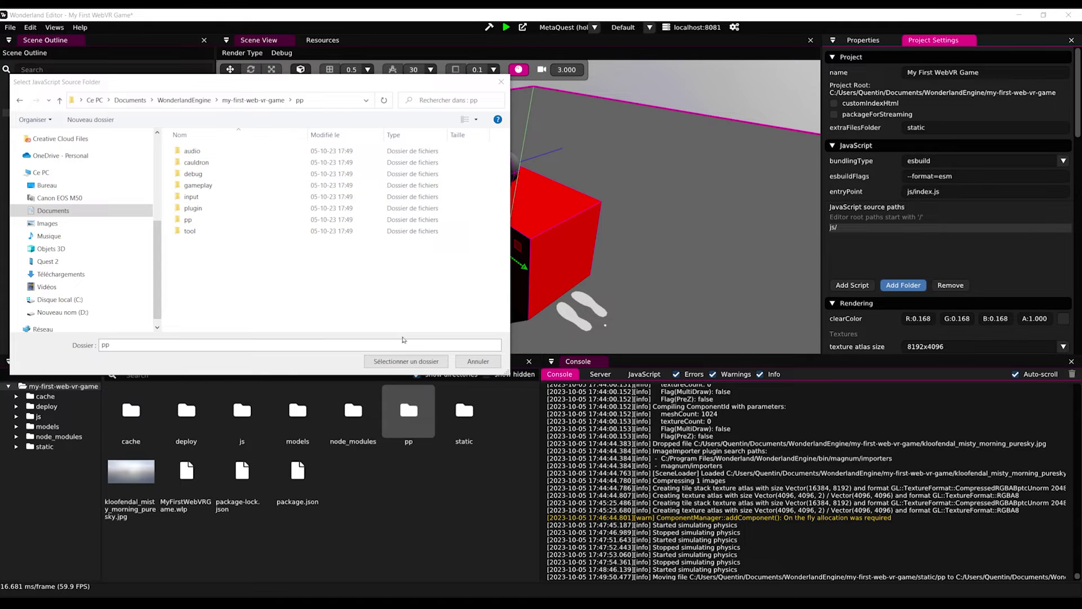
pyautogui.click(411, 362)
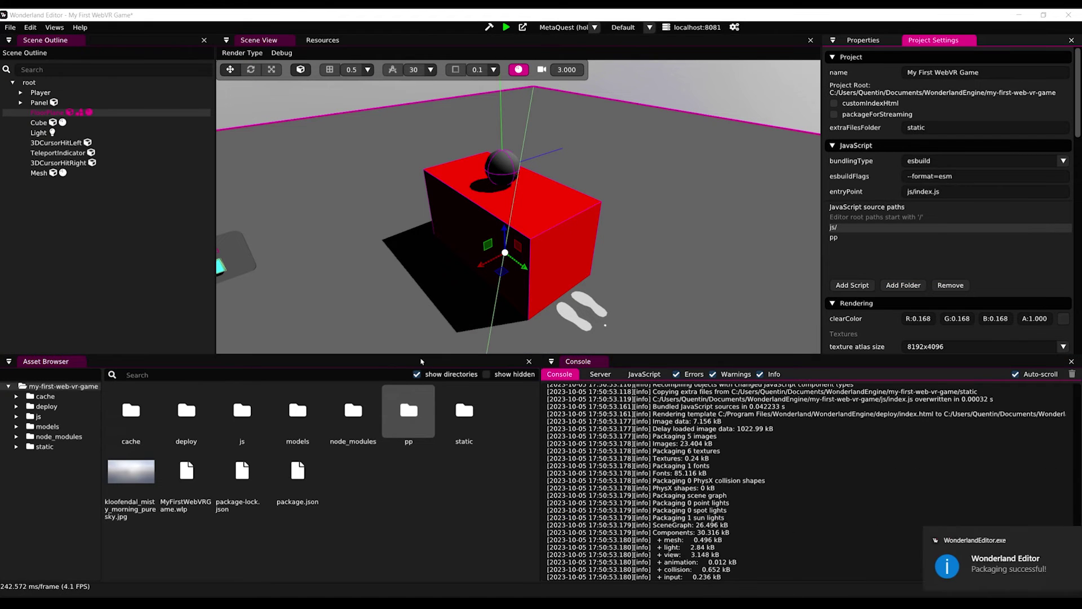
pyautogui.moveTo(423, 362); pyautogui.dragTo(424, 400)
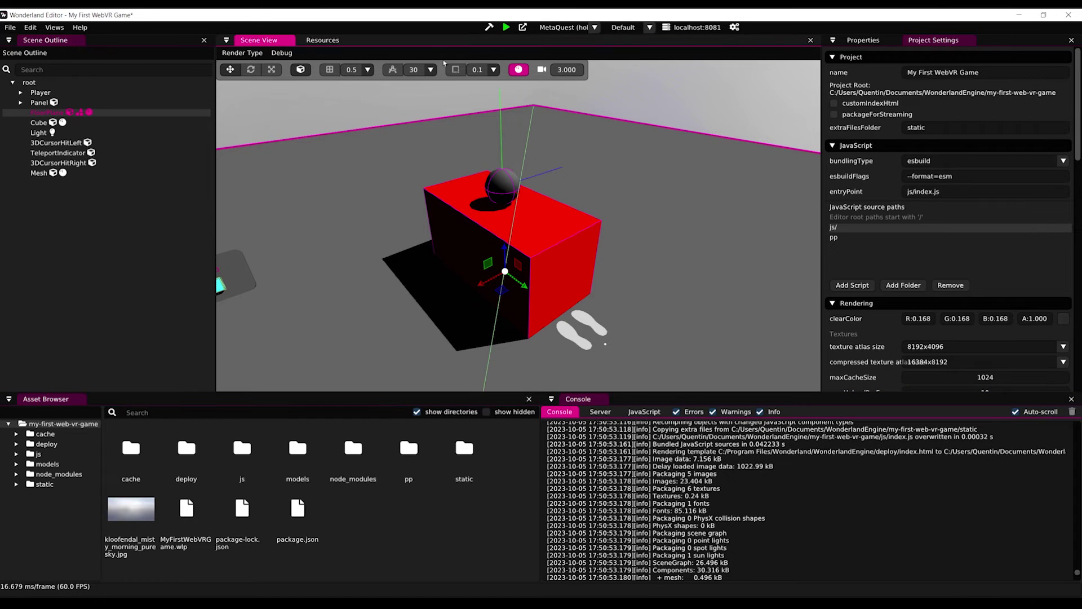
# Add an empty object under root and name it Scene.
pyautogui.rightClick(35, 83)
pyautogui.moveTo(113, 92)
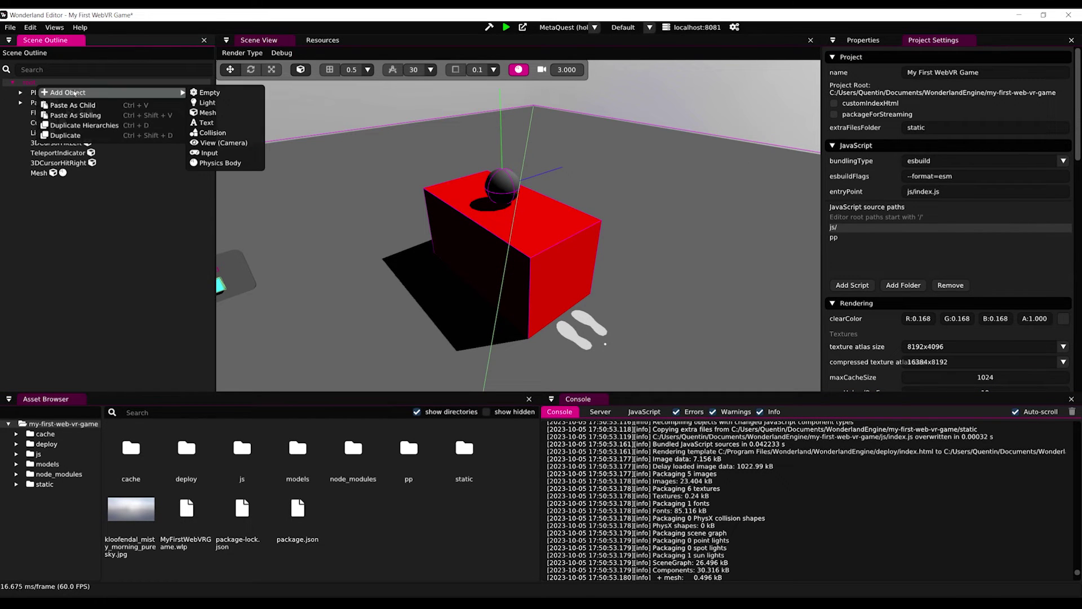
pyautogui.click(226, 93)
pyautogui.click(863, 40)
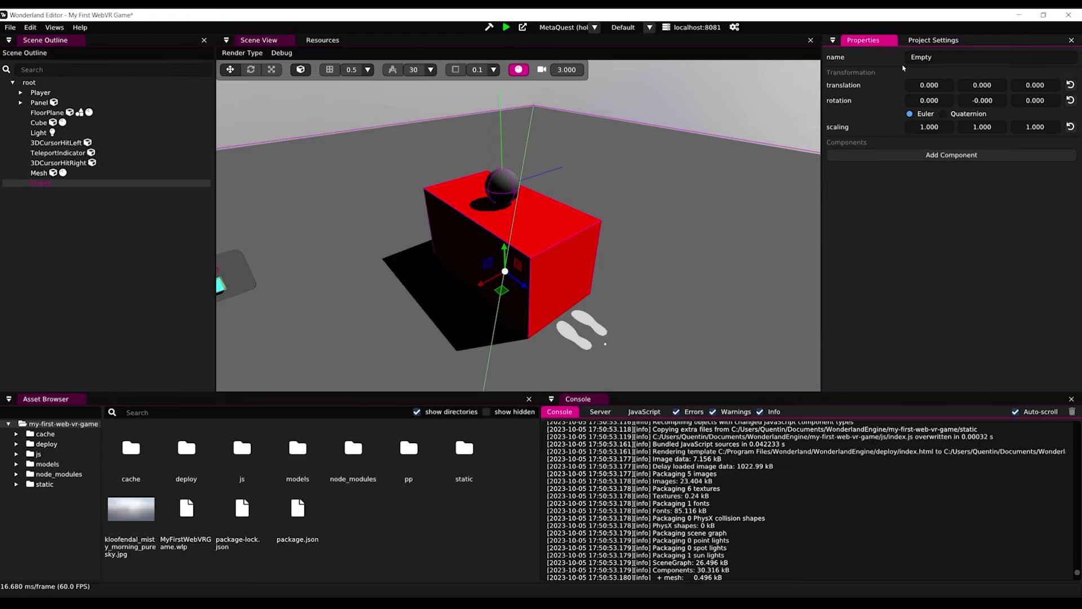
pyautogui.click(924, 59)
pyautogui.write('Scene')
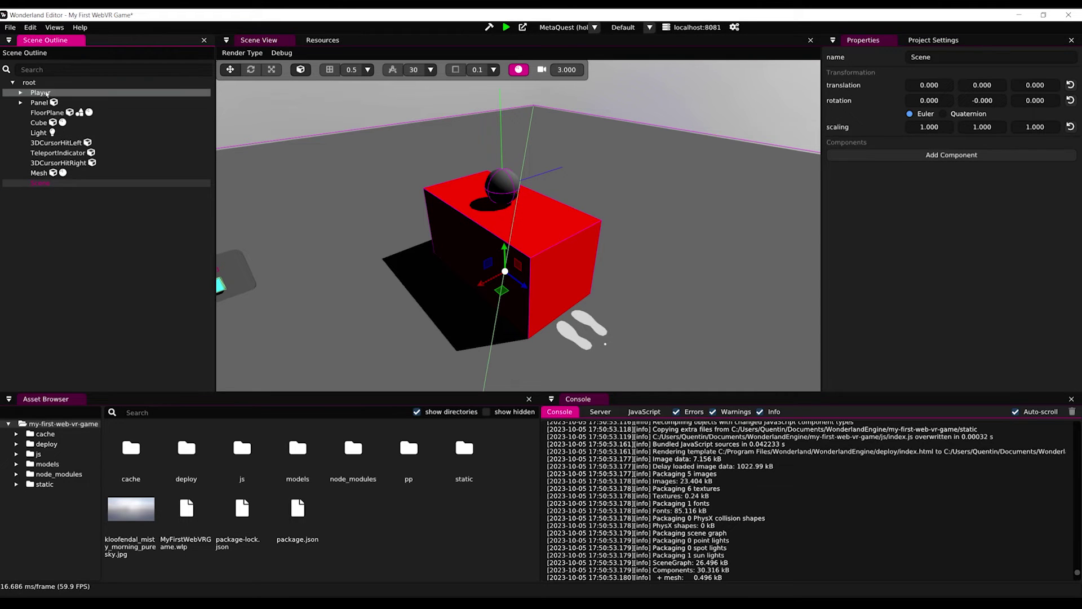
# Move all objects from Player through Mesh under the Scene object.
pyautogui.click(44, 93)
pyautogui.keyDown('shift'); pyautogui.click(46, 175); pyautogui.keyUp('shift')
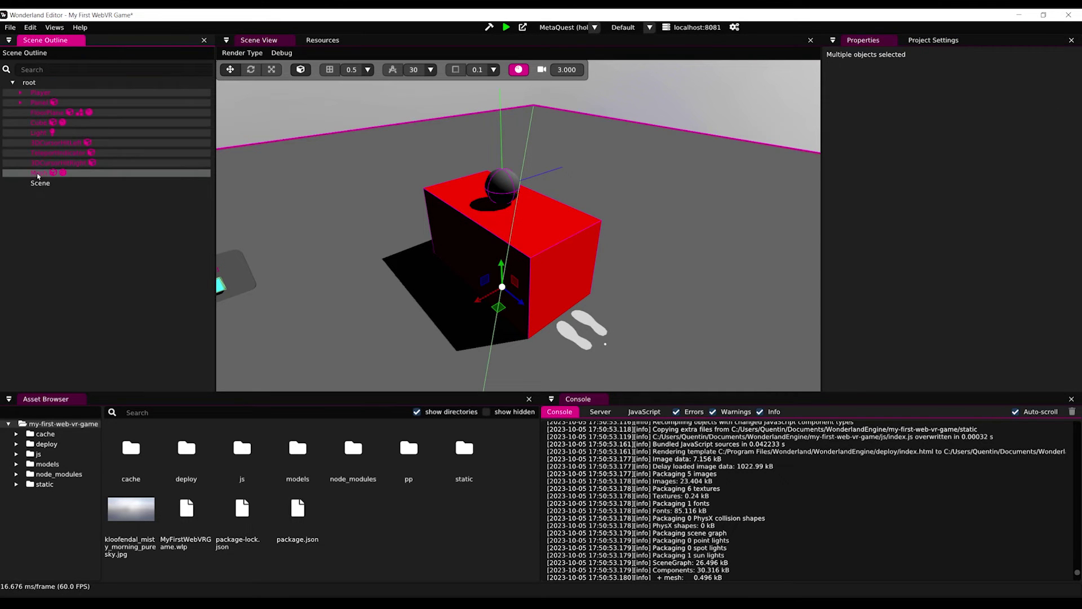
pyautogui.moveTo(45, 175); pyautogui.dragTo(40, 181)
# Add a pp-gateway component to the Scene object.
pyautogui.moveTo(637, 392); pyautogui.dragTo(637, 457)
pyautogui.click(938, 155)
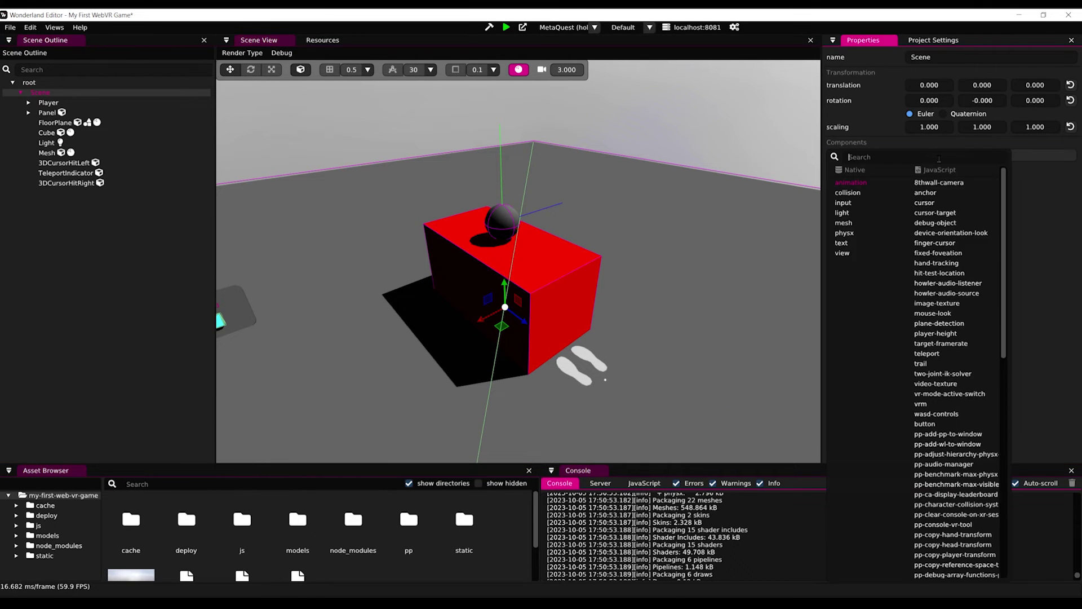
pyautogui.write('pp ga')
pyautogui.press('BackSpace')
pyautogui.press('BackSpace')
pyautogui.press('BackSpace')
pyautogui.press('BackSpace')
pyautogui.write('gate')
pyautogui.press('Return')
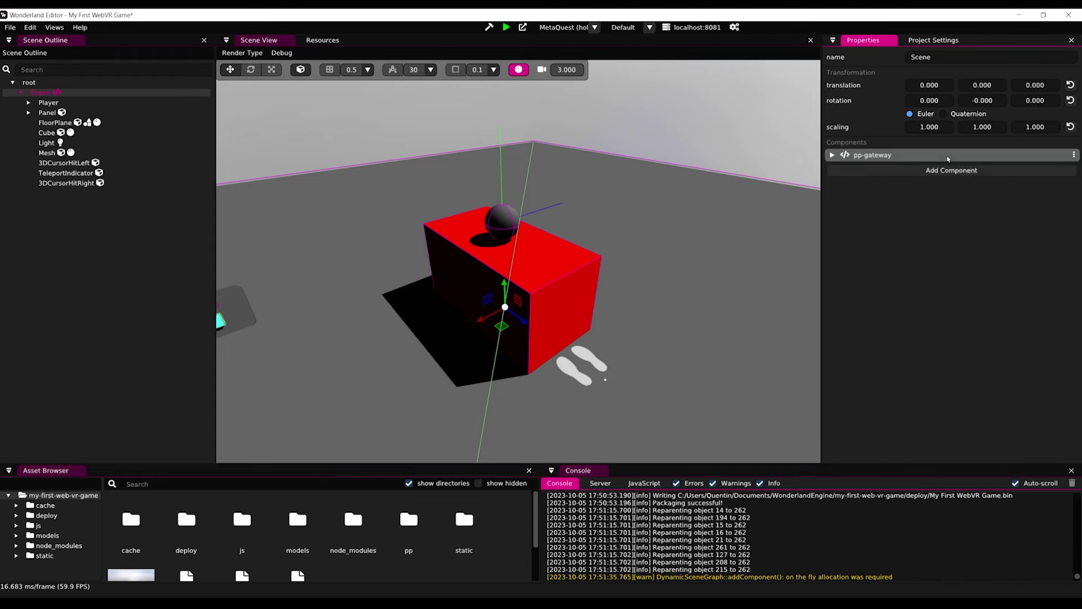
# Assign Scene, Player and TrackedSpace to the pp-gateway's _myScene, _myPlayer and _myReferenceSpace references.
pyautogui.click(947, 159)
pyautogui.scroll(-3, 935, 166)
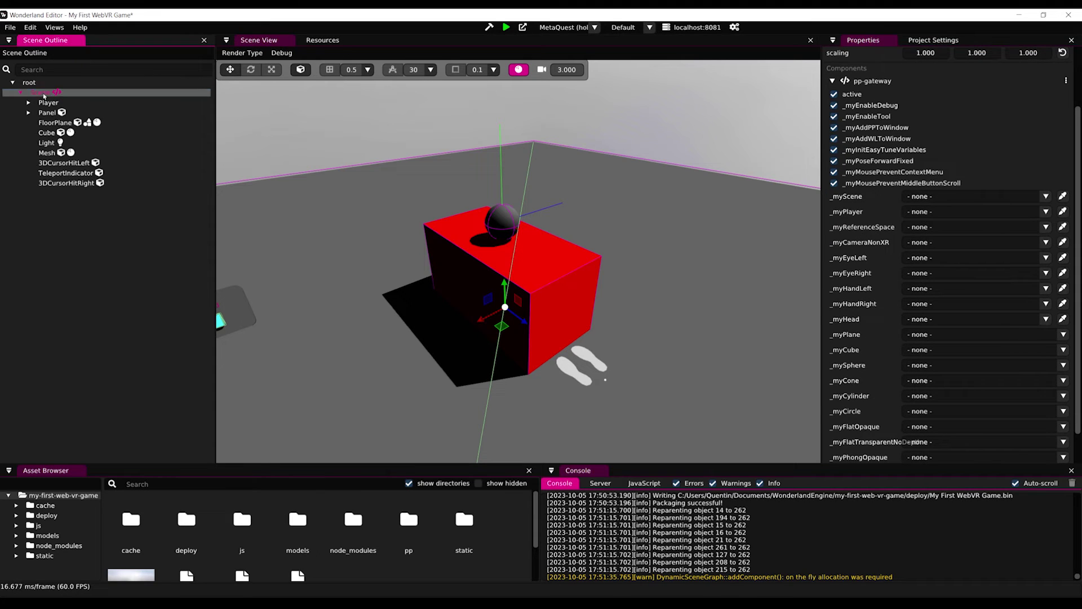
pyautogui.moveTo(43, 95); pyautogui.dragTo(958, 212)
pyautogui.click(981, 226)
pyautogui.write('tra')
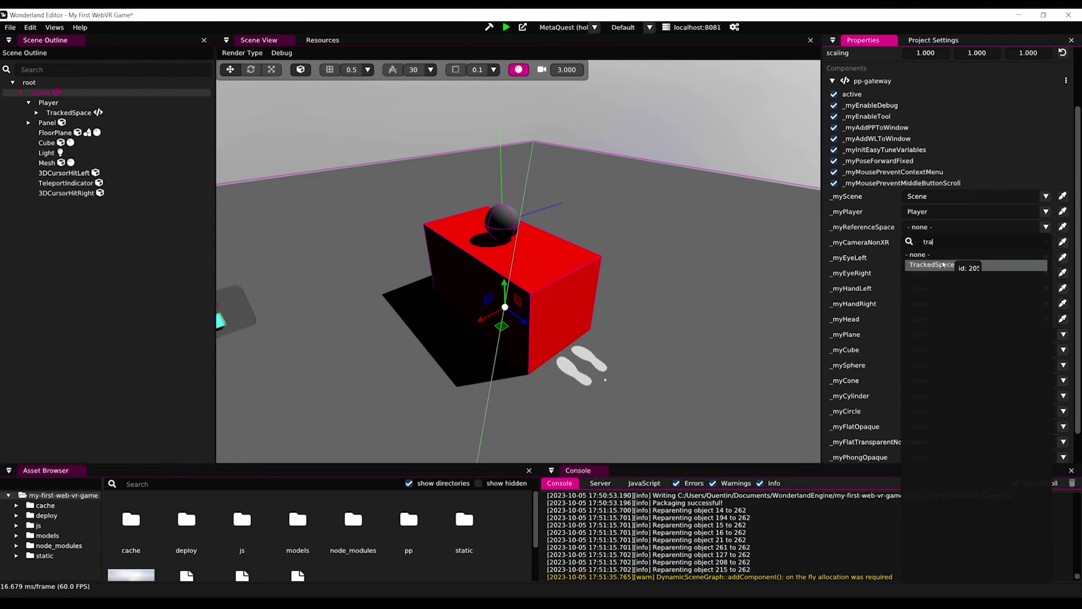
pyautogui.click(943, 264)
# Set the pp-gateway's non-XR camera to NonVrCamera and its eye references to EyeLeft and EyeRight.
pyautogui.click(1032, 242)
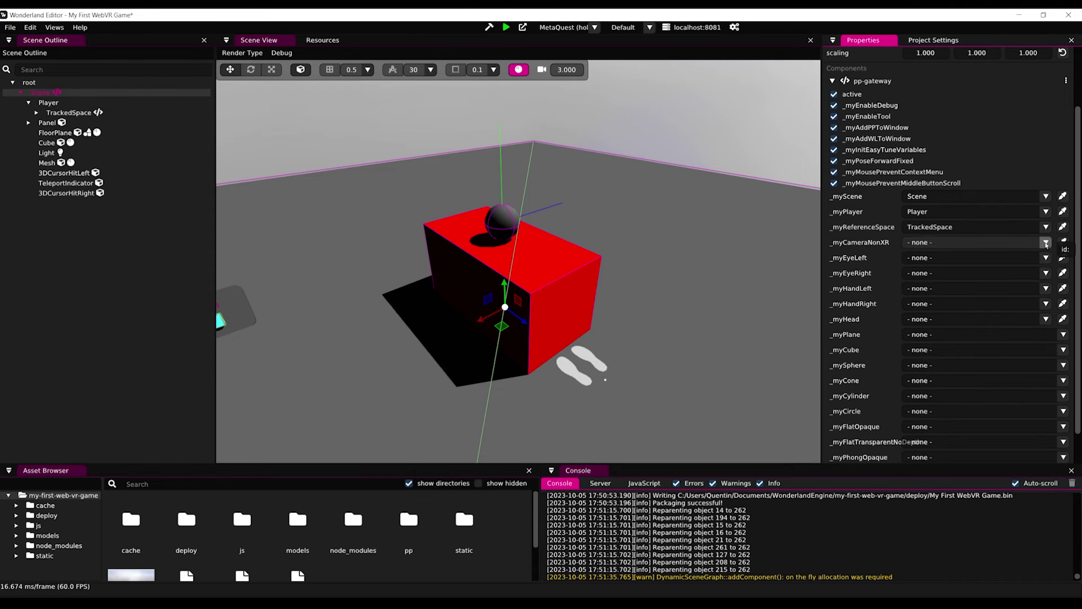
pyautogui.click(1032, 265)
pyautogui.click(1032, 258)
pyautogui.write('eye')
pyautogui.click(933, 295)
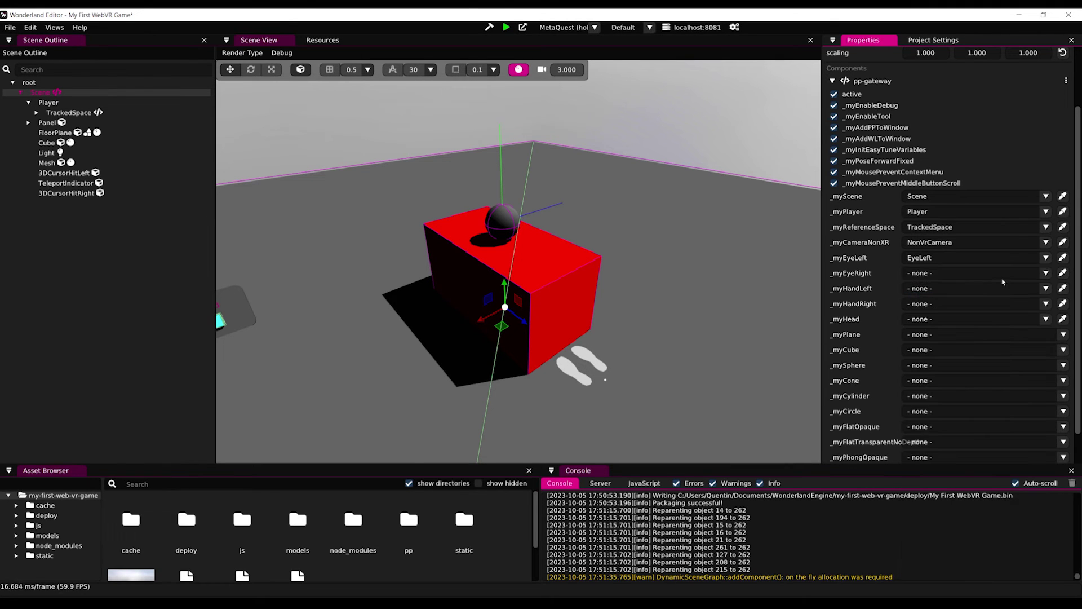
pyautogui.click(1035, 273)
pyautogui.click(936, 321)
# Set the pp-gateway's hand references to HandLeft and HandRight, and its head reference to Head.
pyautogui.click(1046, 288)
pyautogui.write('ha')
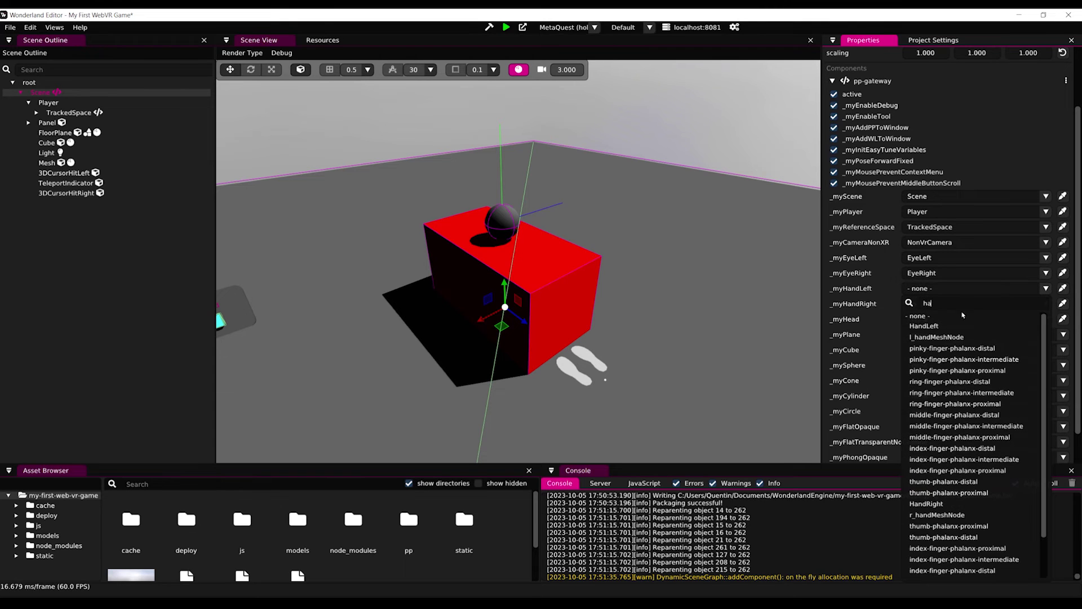
pyautogui.click(953, 325)
pyautogui.click(1047, 303)
pyautogui.write('hand')
pyautogui.click(933, 365)
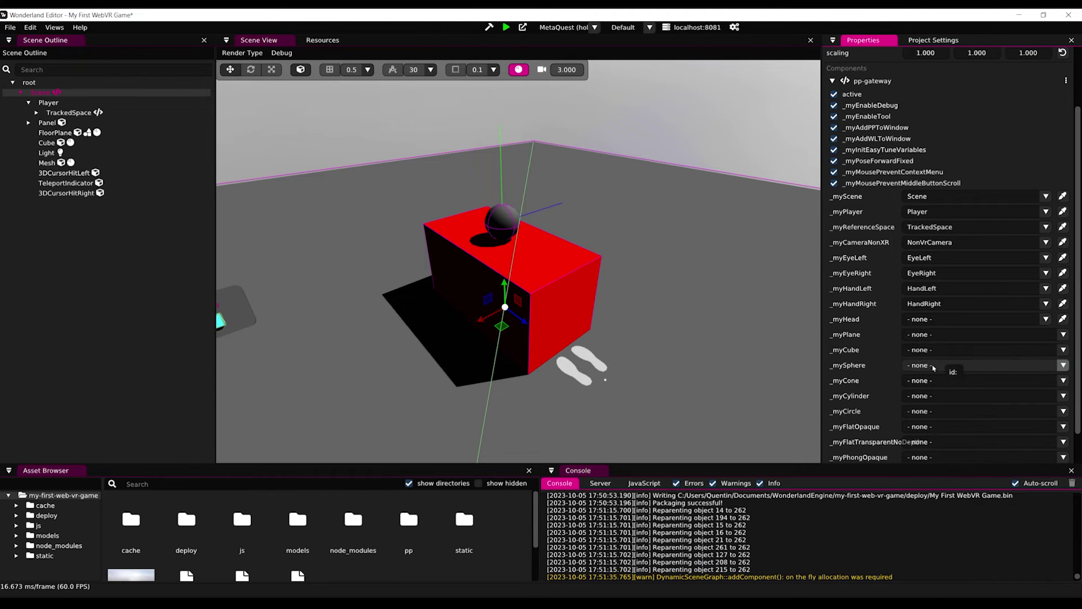
pyautogui.click(1044, 320)
pyautogui.write('hea')
pyautogui.click(908, 357)
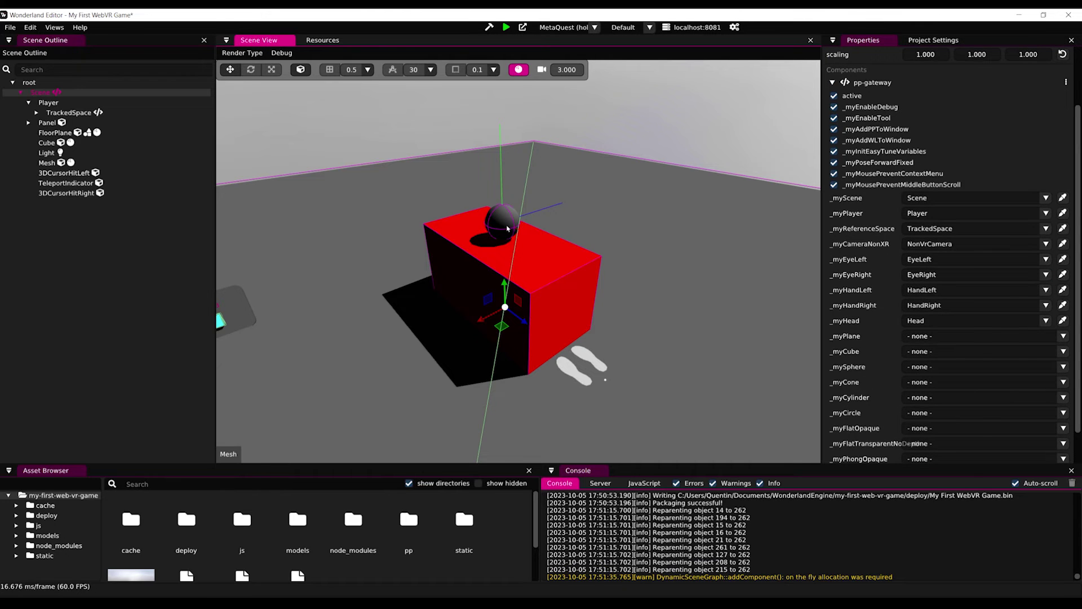
# Add a pp-grabbable component to the sphere and expand its settings.
pyautogui.click(507, 228)
pyautogui.scroll(-10, 940, 434)
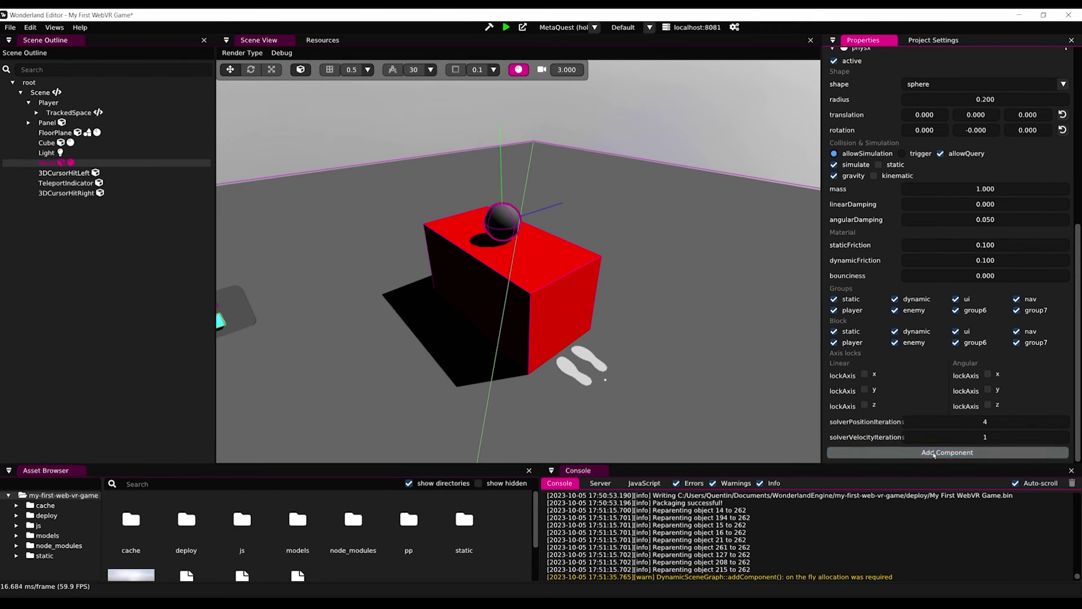
pyautogui.click(934, 453)
pyautogui.write('grabbab')
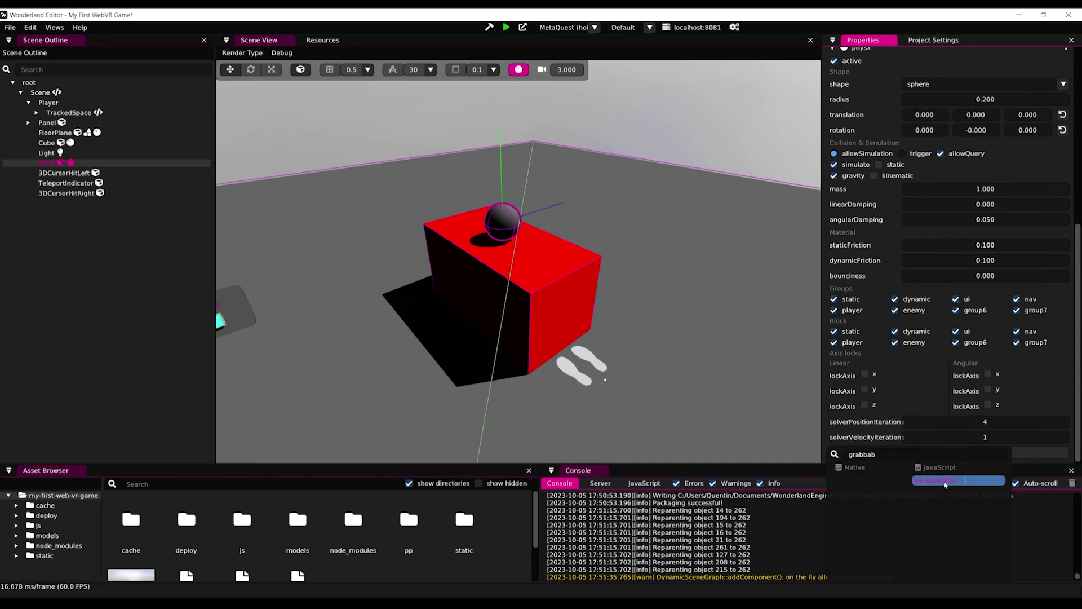
pyautogui.click(946, 481)
pyautogui.click(908, 441)
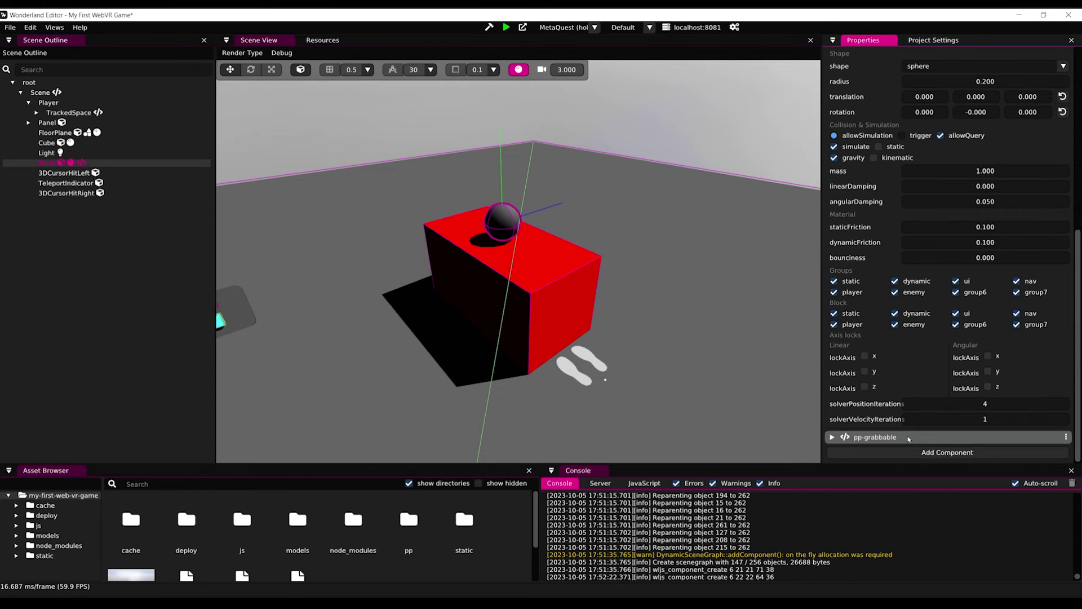
pyautogui.click(906, 440)
pyautogui.scroll(-3, 964, 387)
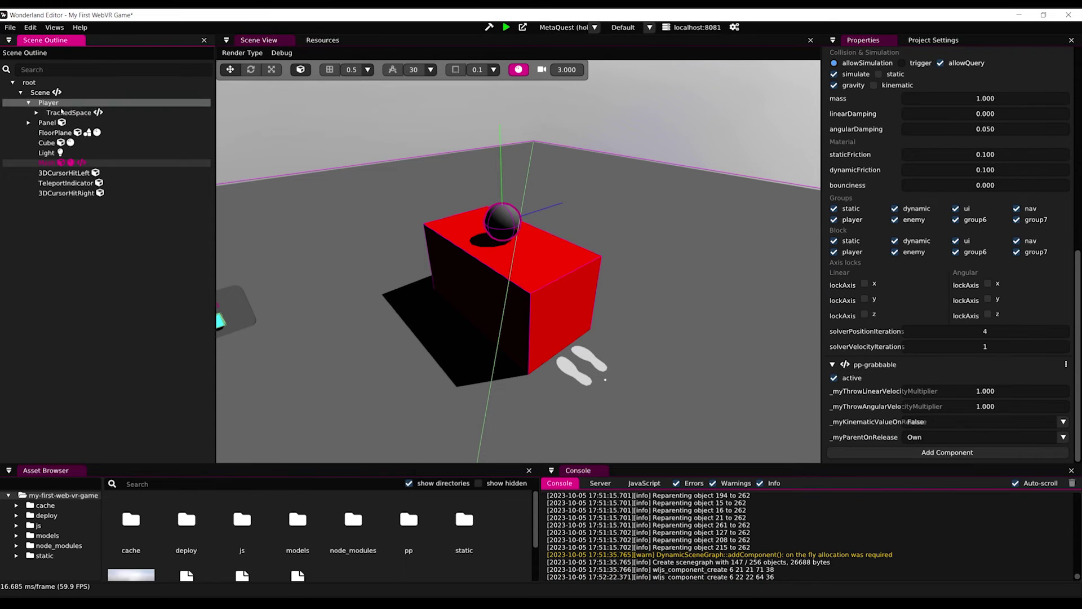
# Add a pp-grabber-hand component to ControllerRight under TrackedSpace and expand its settings.
pyautogui.click(37, 114)
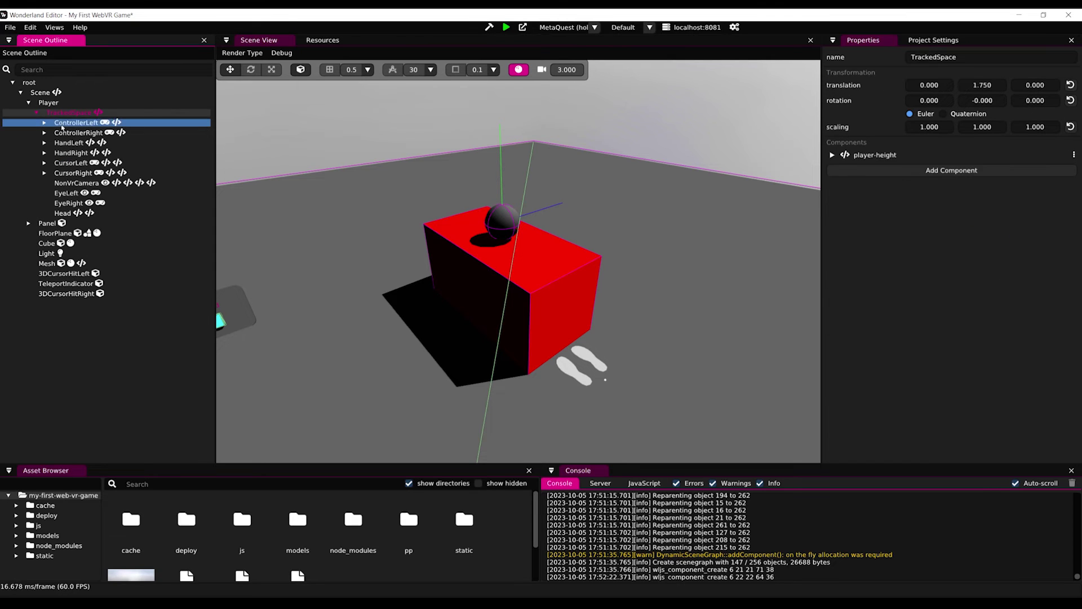
pyautogui.click(63, 124)
pyautogui.click(955, 189)
pyautogui.write('grabber')
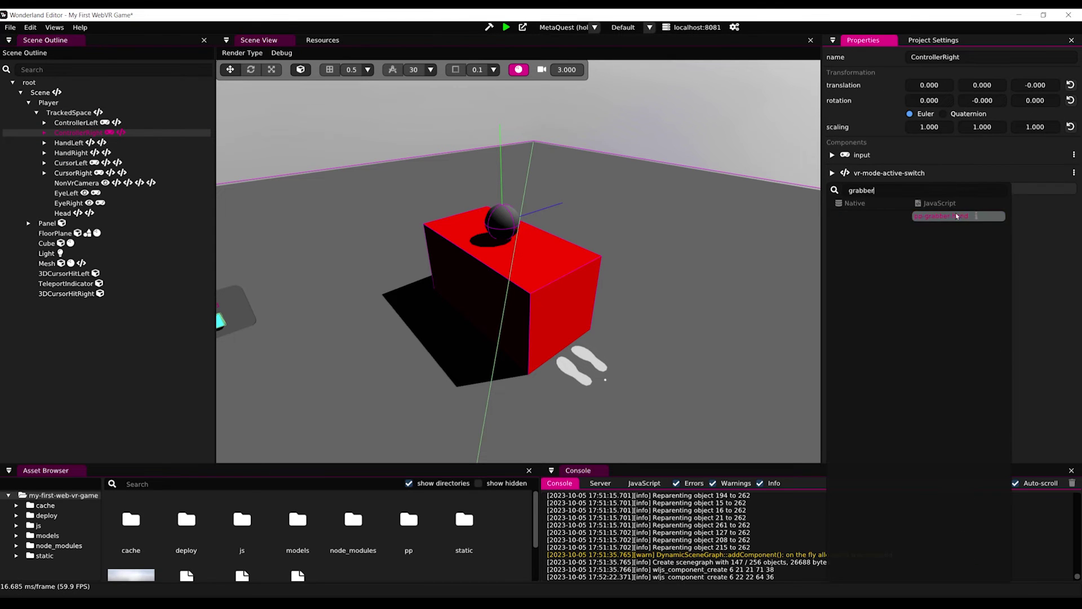
pyautogui.click(956, 215)
pyautogui.press('Escape')
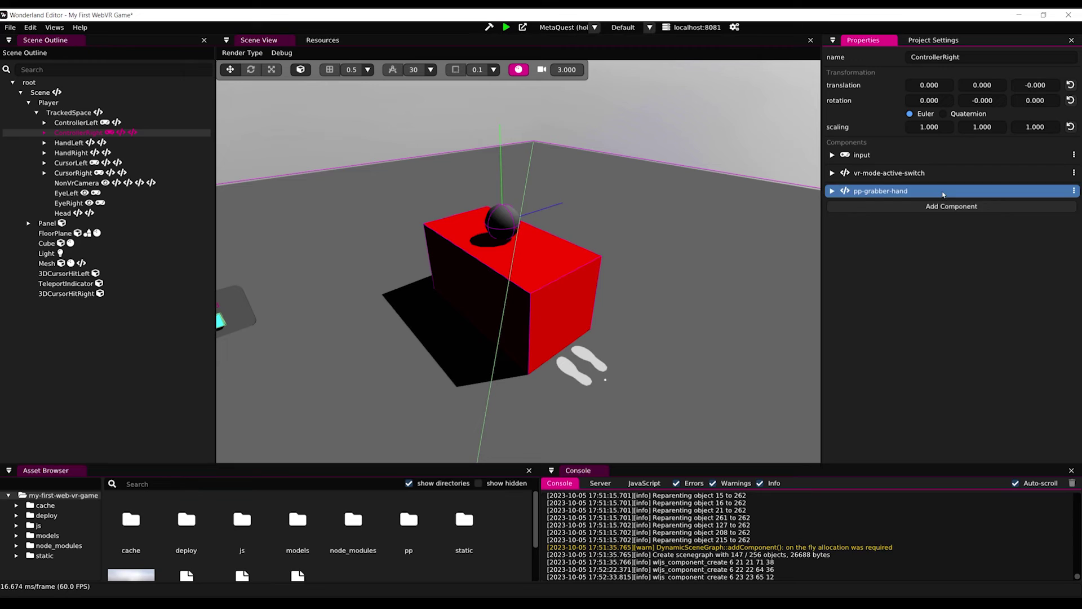
pyautogui.click(944, 191)
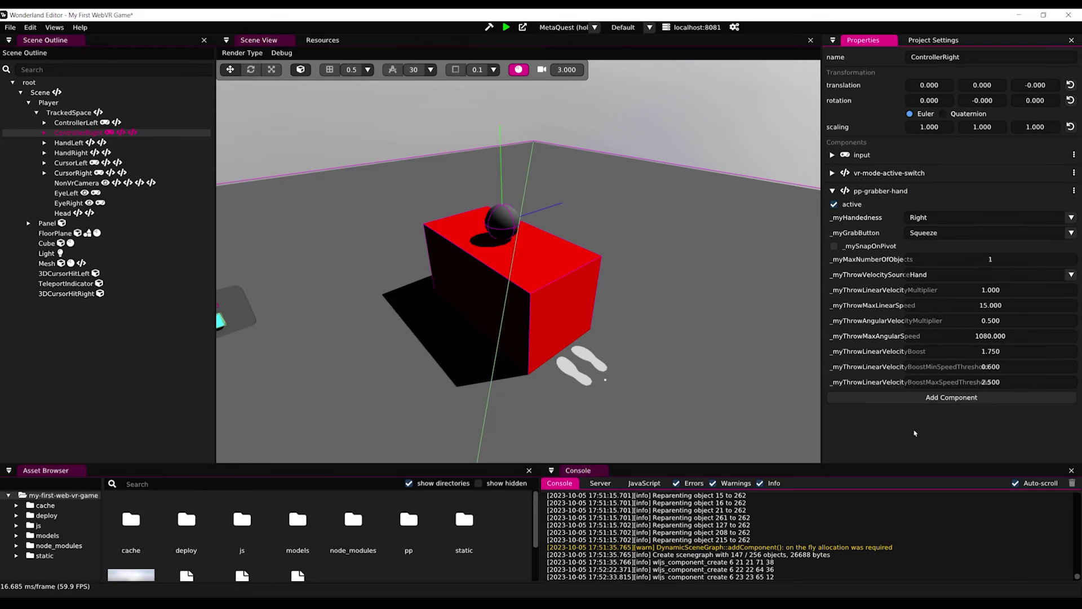
# Add a physx sphere to ControllerRight with radius 0.100 and Y translation -0.100, set as a kinematic trigger.
pyautogui.click(899, 397)
pyautogui.write('phys')
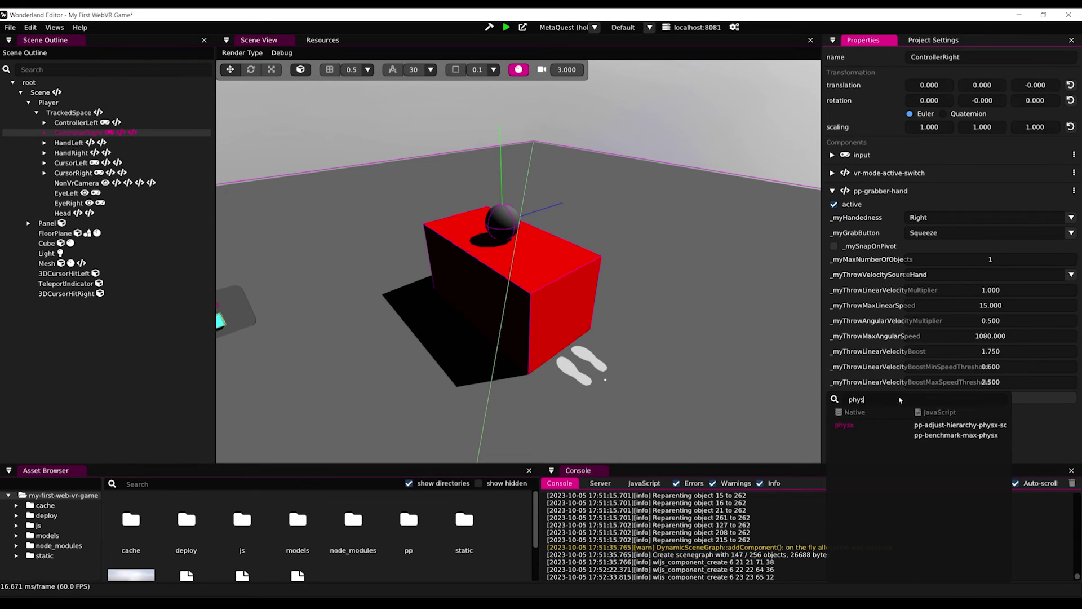
pyautogui.press('Return')
pyautogui.click(1035, 439)
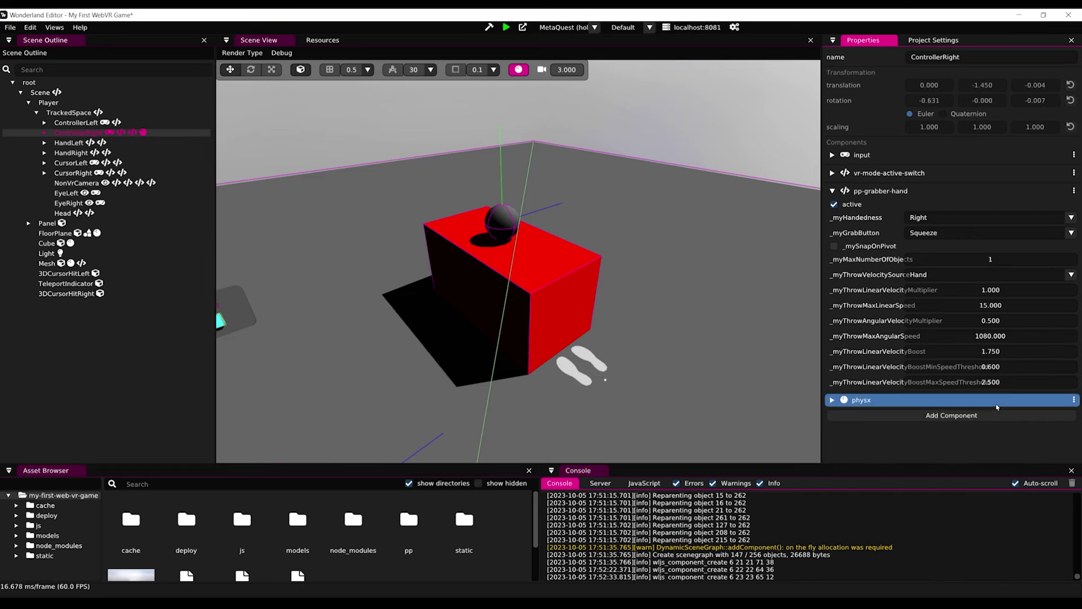
pyautogui.click(998, 403)
pyautogui.scroll(-3, 977, 408)
pyautogui.scroll(-4, 891, 379)
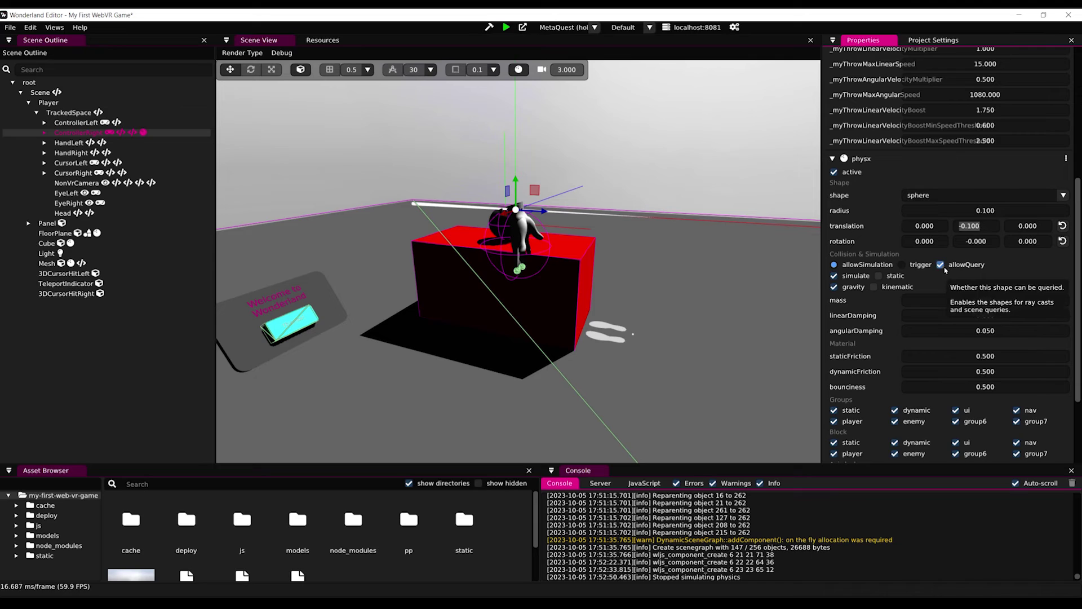
pyautogui.click(904, 265)
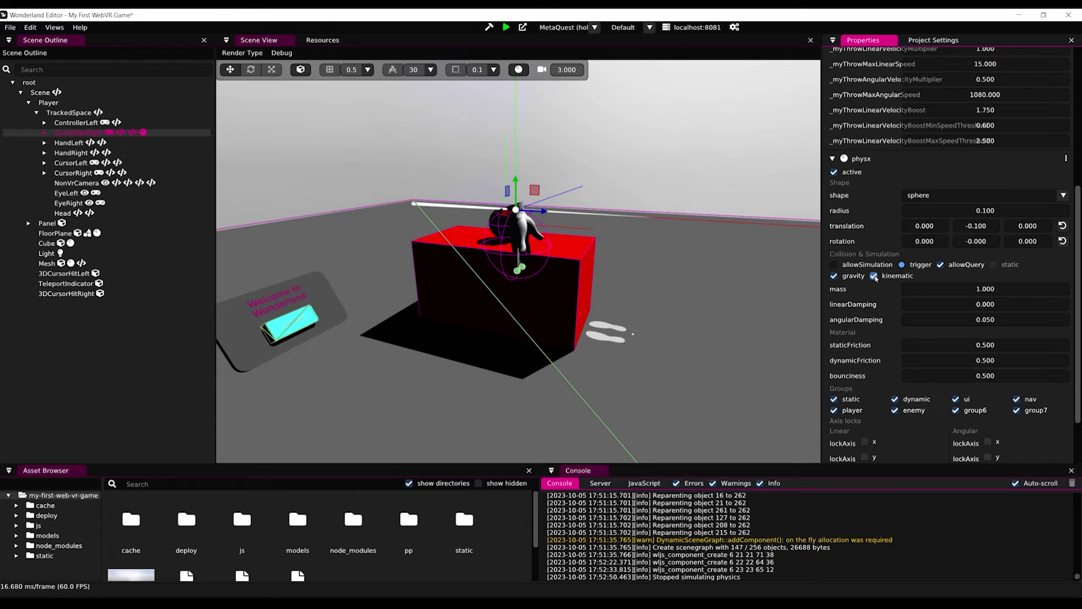
# Add a pp-grabber-hand component to ControllerLeft.
pyautogui.click(83, 123)
pyautogui.click(950, 188)
pyautogui.write('grabber')
pyautogui.press('Return')
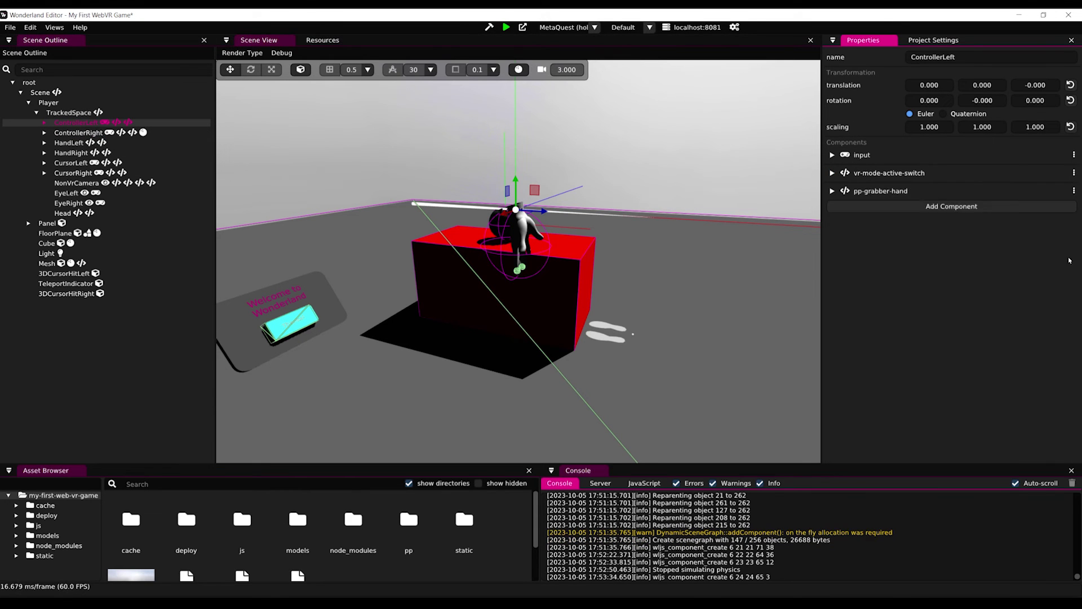
pyautogui.click(901, 190)
# Add a physx component to ControllerLeft as a kinematic trigger sphere with radius 0.100.
pyautogui.click(950, 397)
pyautogui.write('phy')
pyautogui.press('Return')
pyautogui.click(880, 190)
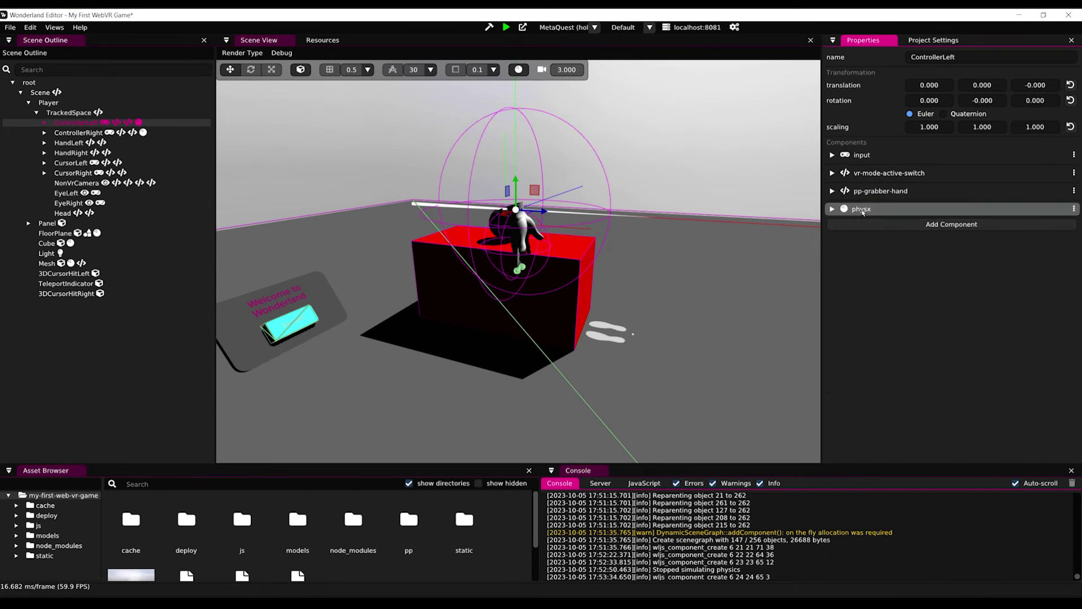
pyautogui.click(861, 210)
pyautogui.click(903, 204)
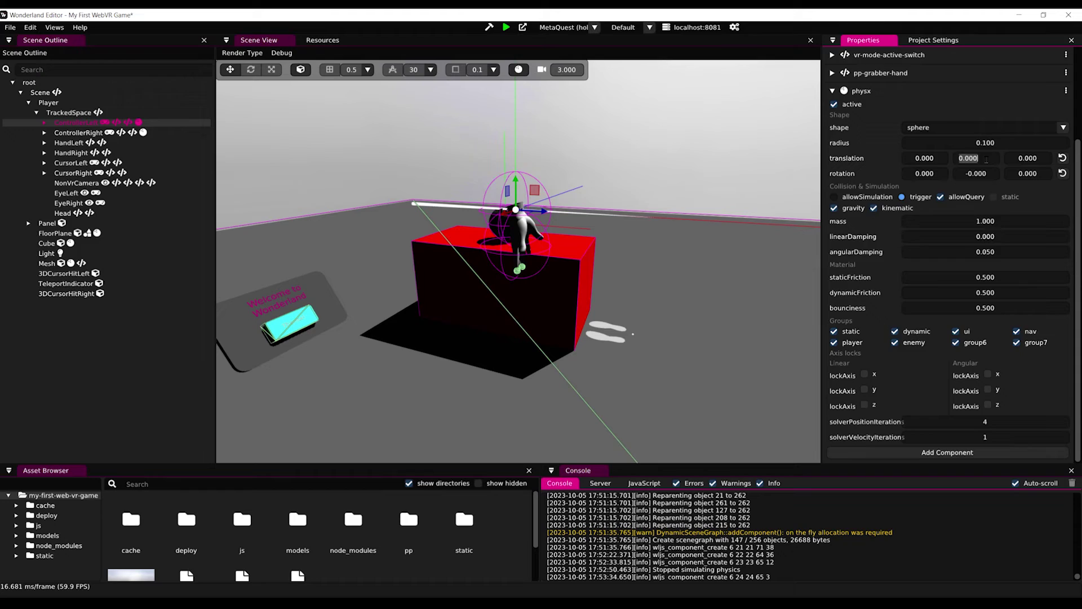
# Collapse the Player hierarchy and add a new mesh object under Scene.
pyautogui.click(29, 104)
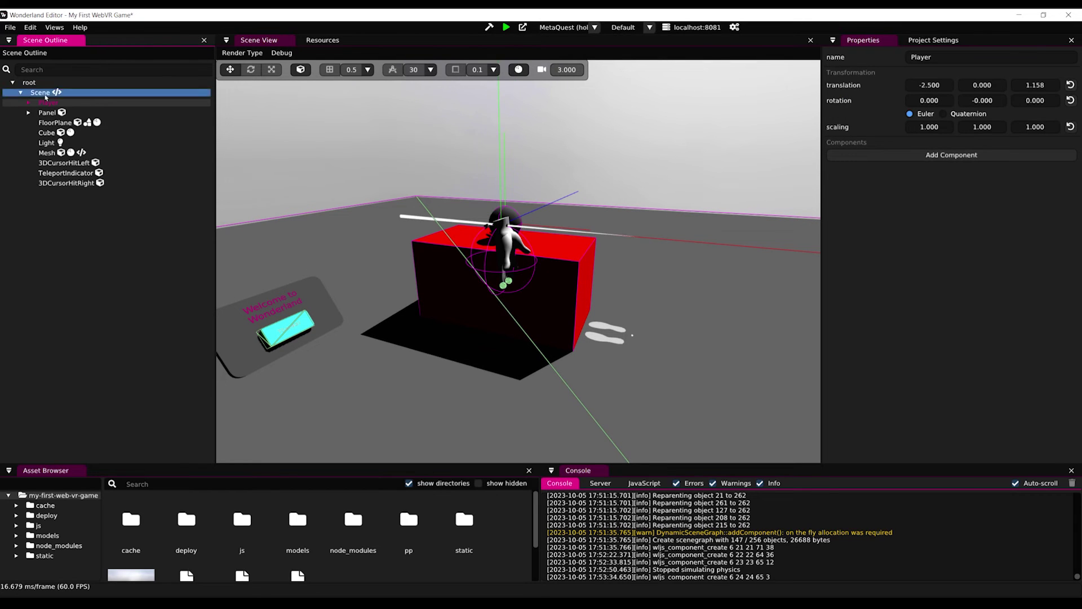
pyautogui.rightClick(45, 95)
pyautogui.moveTo(69, 103)
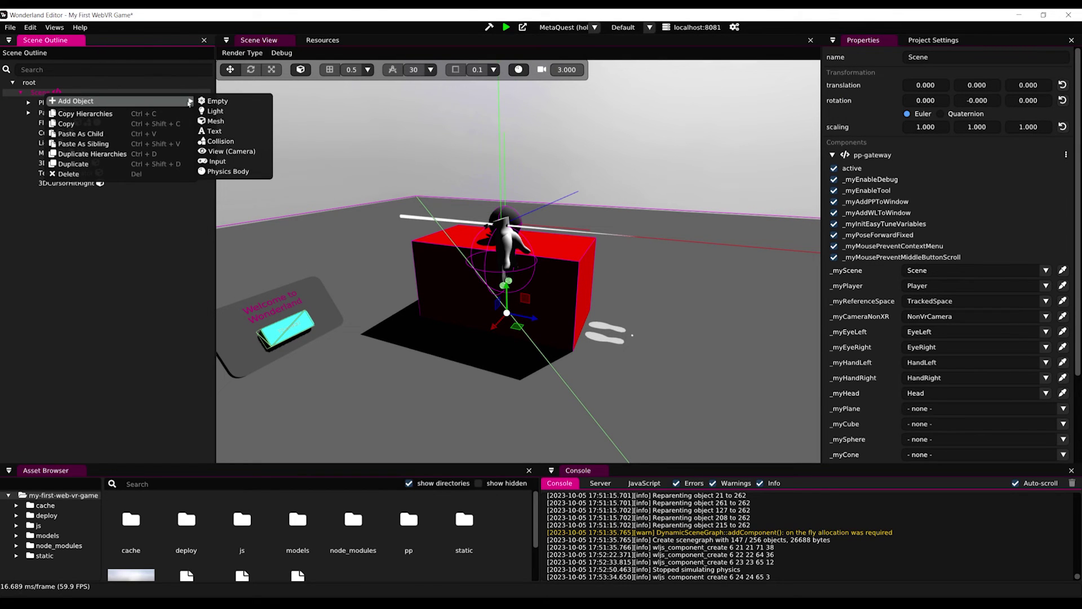
pyautogui.click(237, 124)
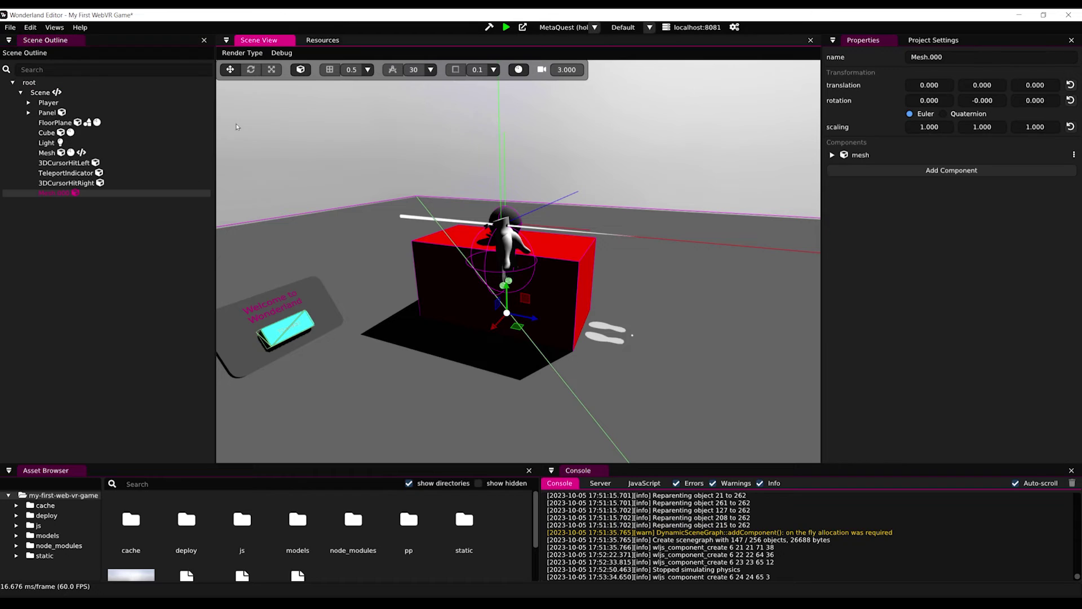
# Assign the PrimitiveCylinder mesh and the Yellow material to the new mesh object.
pyautogui.click(832, 155)
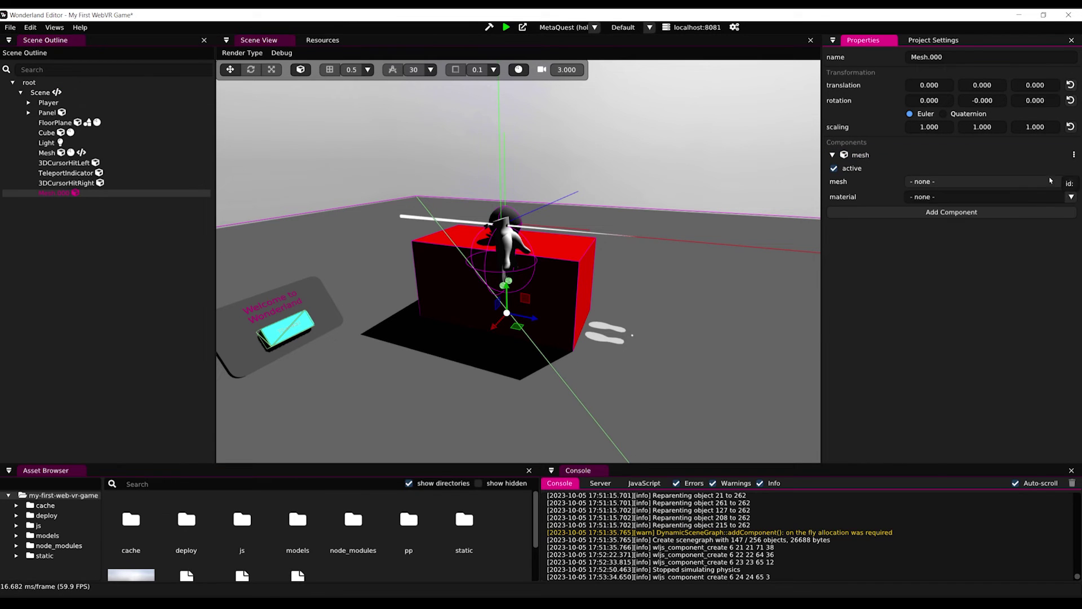
pyautogui.click(1071, 182)
pyautogui.click(996, 369)
pyautogui.click(983, 267)
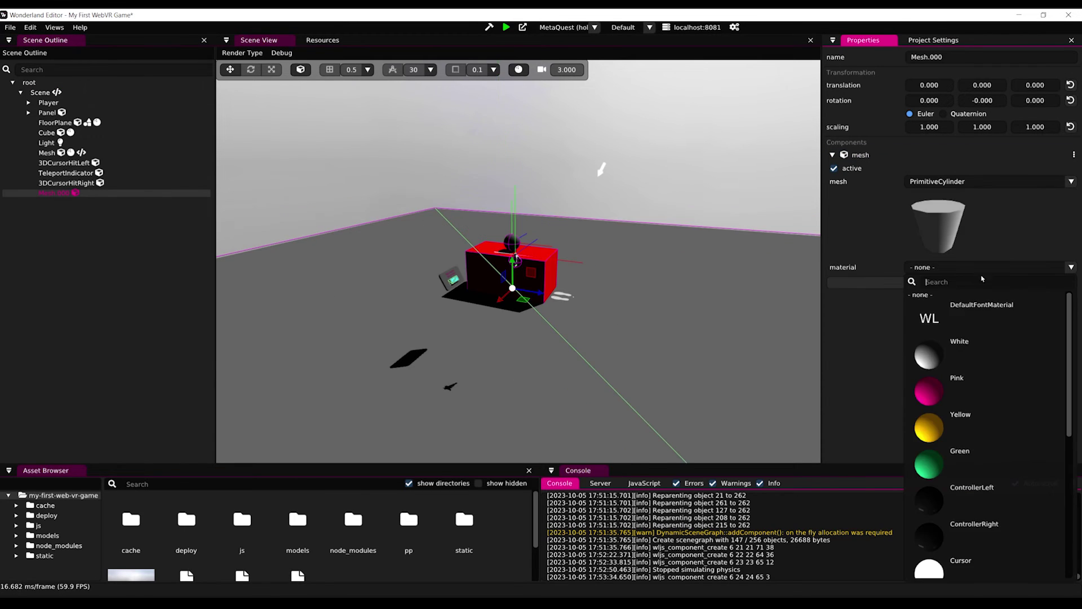
pyautogui.click(988, 436)
# Add a physx component to the yellow cylinder with a box shape, X and Z extents of 0.100, and adjust its Y extent.
pyautogui.click(997, 353)
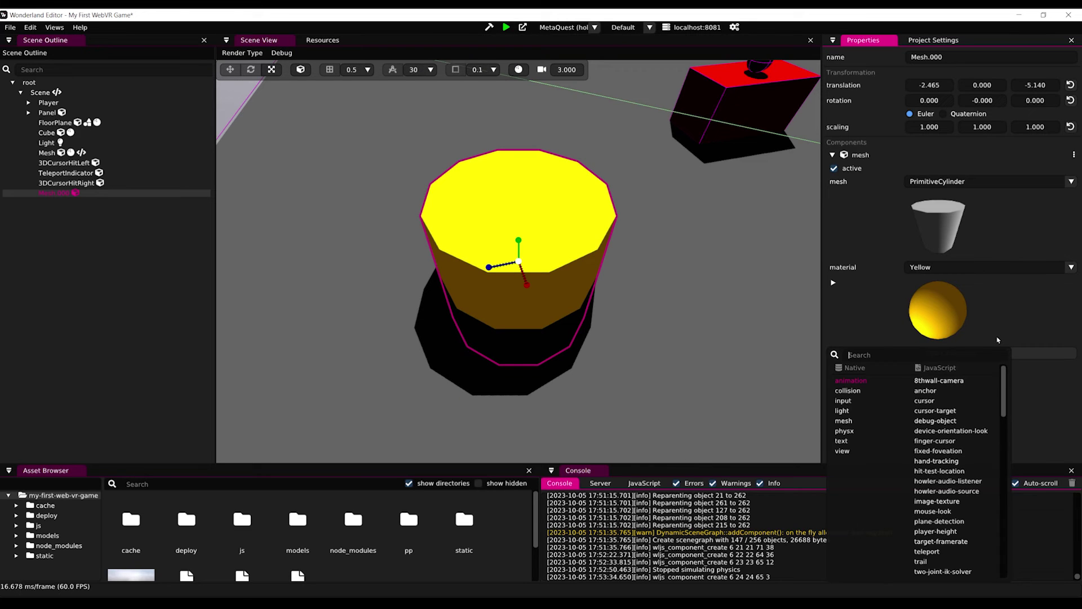
pyautogui.write('phys')
pyautogui.press('Return')
pyautogui.click(947, 207)
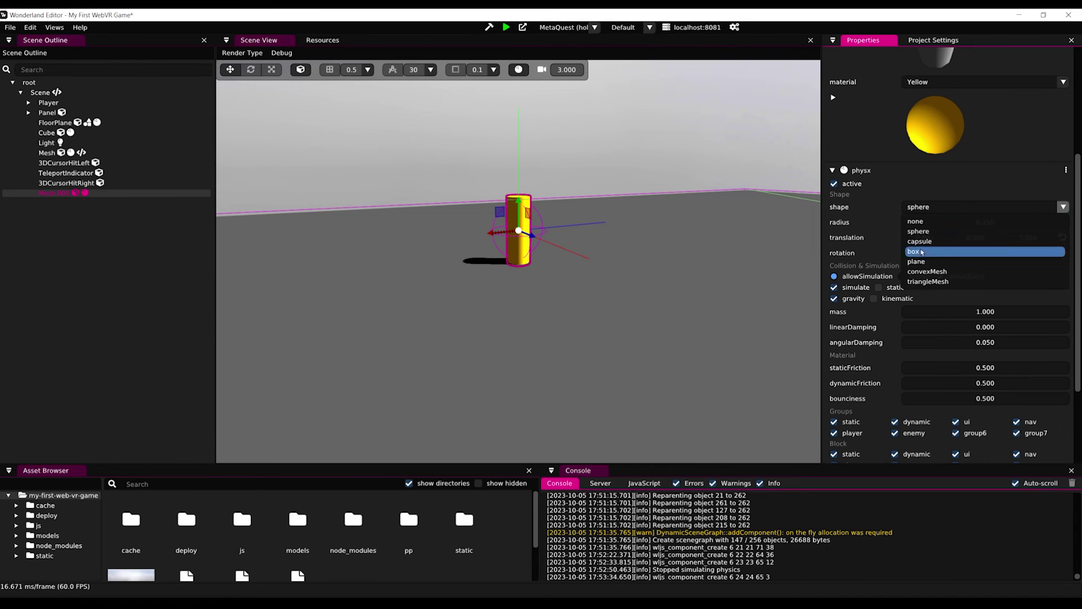
pyautogui.click(922, 251)
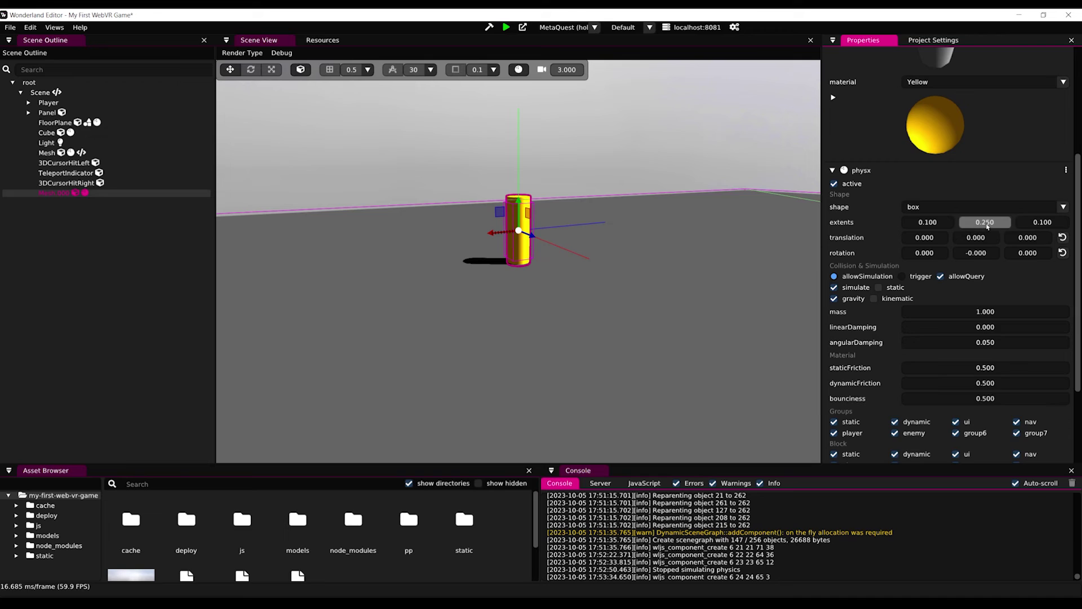
pyautogui.doubleClick(987, 226)
pyautogui.write('0')
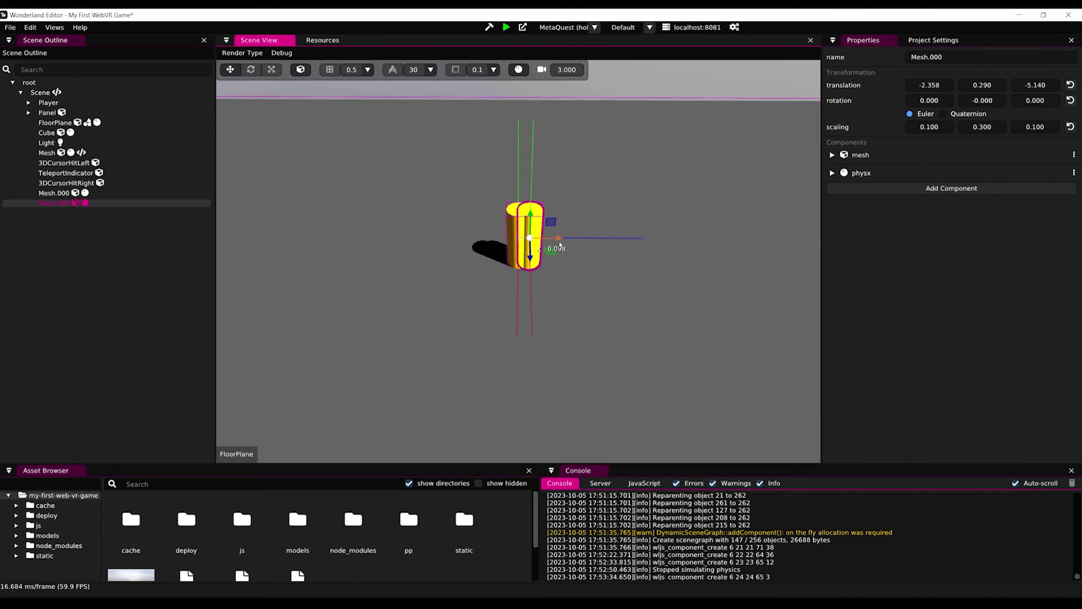
# Duplicate the yellow cylinder and space the copies side by side to form a row of three pins.
pyautogui.moveTo(559, 245); pyautogui.dragTo(606, 245)
pyautogui.hotkey('ctrl', 'd')
pyautogui.moveTo(605, 245); pyautogui.dragTo(568, 246)
# Duplicate the row of three pins, offset the copies in front of it, and reposition one as the tip of a triangle.
pyautogui.keyDown('shift'); pyautogui.click(68, 192); pyautogui.keyUp('shift')
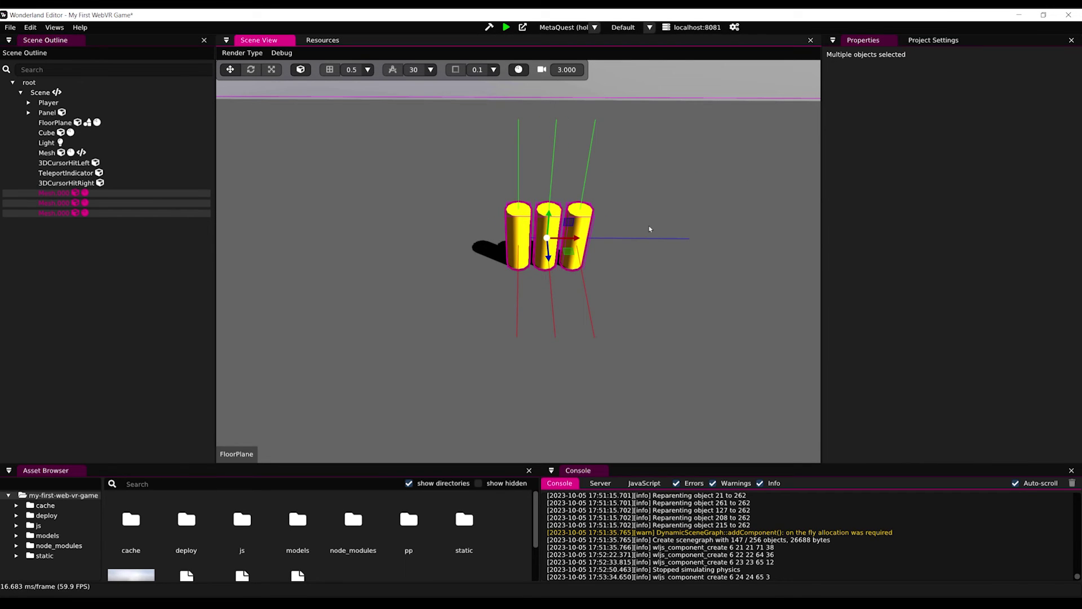
pyautogui.hotkey('ctrl', 'd')
pyautogui.moveTo(548, 260); pyautogui.dragTo(570, 266)
pyautogui.click(508, 286)
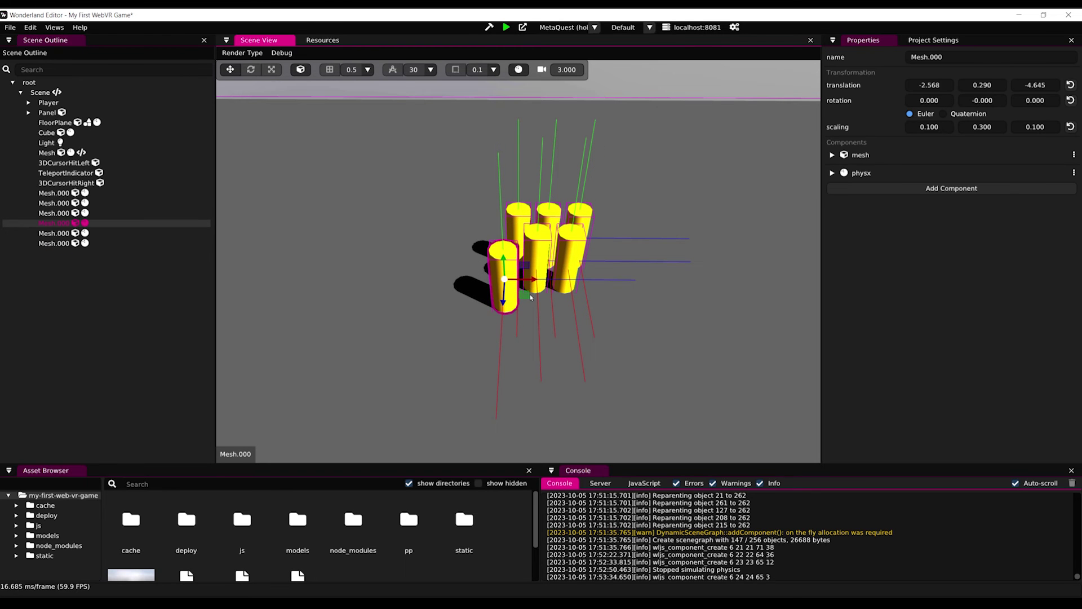
pyautogui.moveTo(530, 297); pyautogui.dragTo(581, 297)
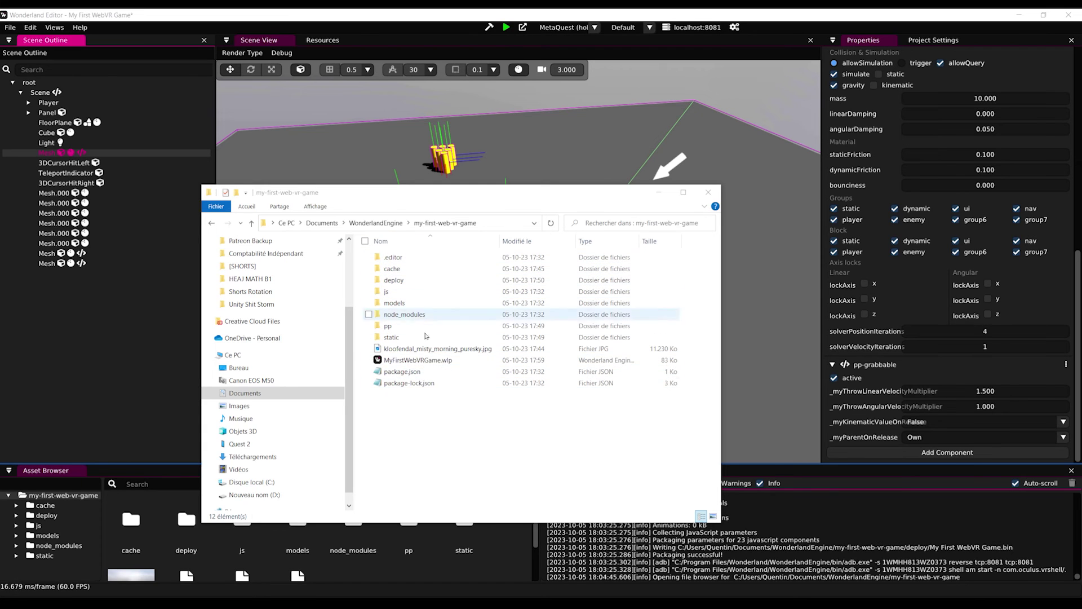
# In File Explorer, compress all contents of the project's deploy folder into deploy.zip with 7-Zip.
pyautogui.doubleClick(394, 280)
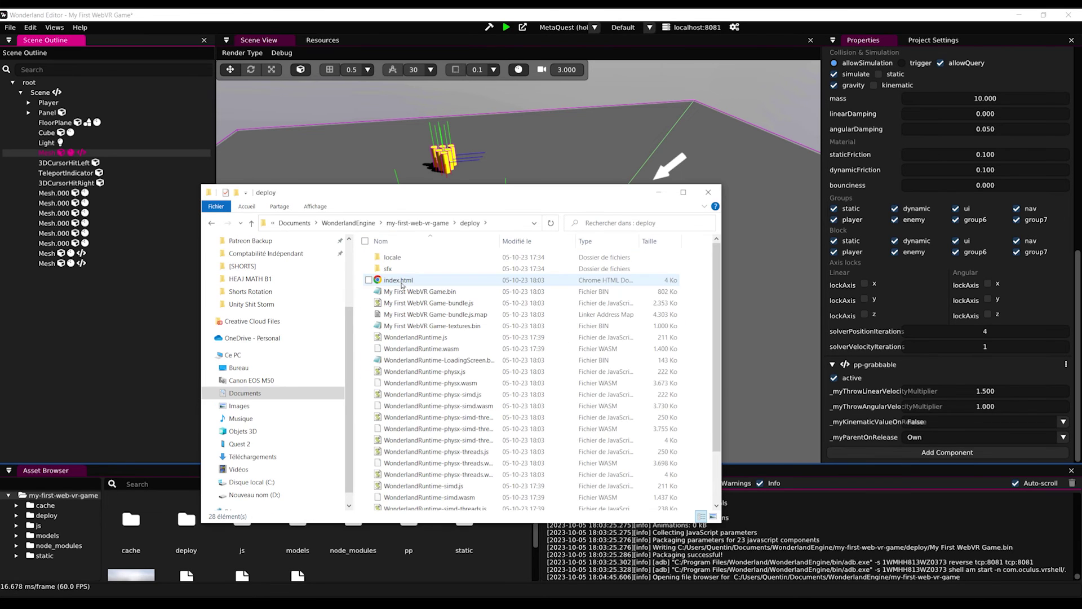
pyautogui.click(410, 257)
pyautogui.scroll(-3, 411, 338)
pyautogui.keyDown('shift'); pyautogui.click(416, 504); pyautogui.keyUp('shift')
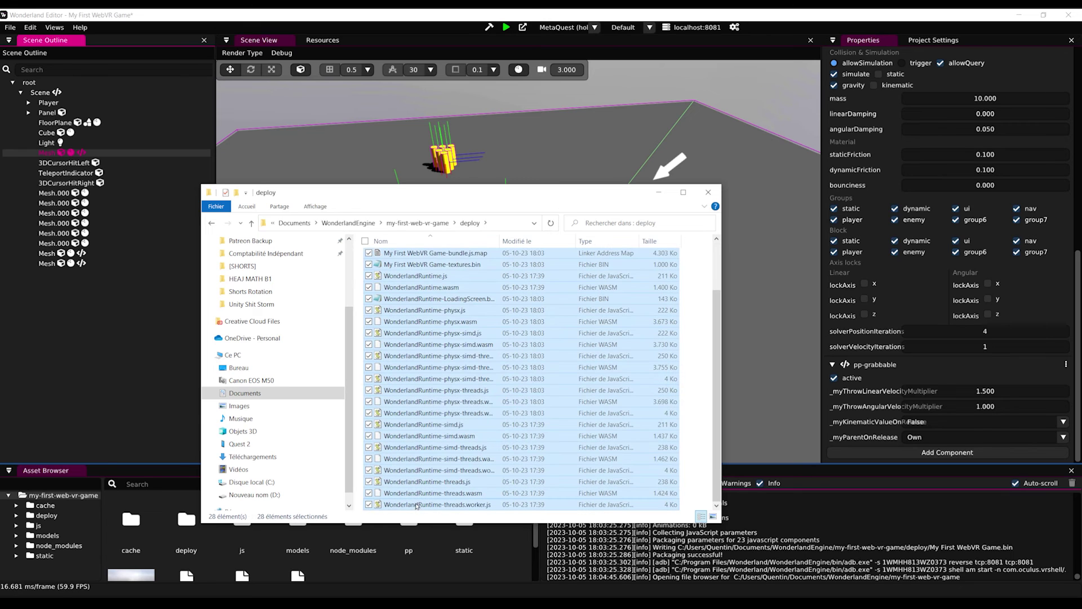
pyautogui.rightClick(411, 434)
pyautogui.moveTo(482, 258)
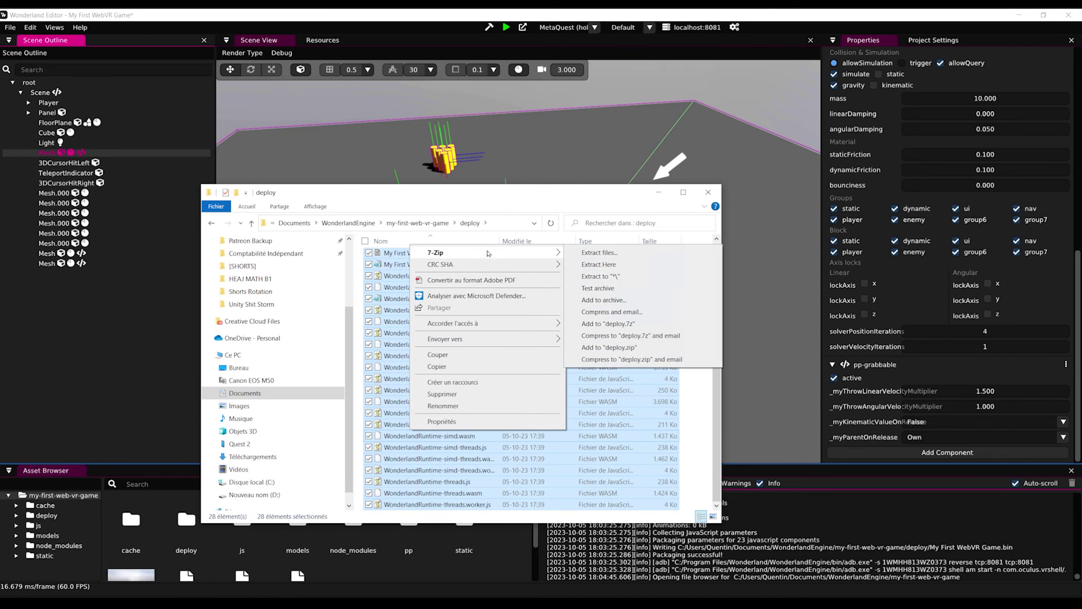
pyautogui.click(613, 350)
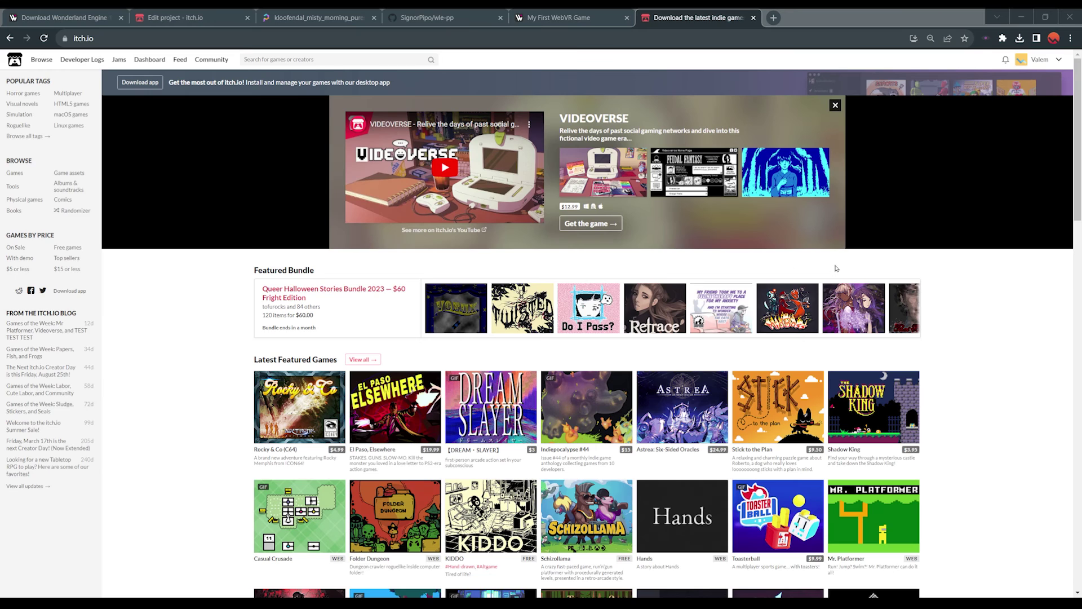
# In the browser on itch.io, set the Web VR Bowling Wonderland project's kind to HTML and review its uploads and embed options.
pyautogui.click(1060, 60)
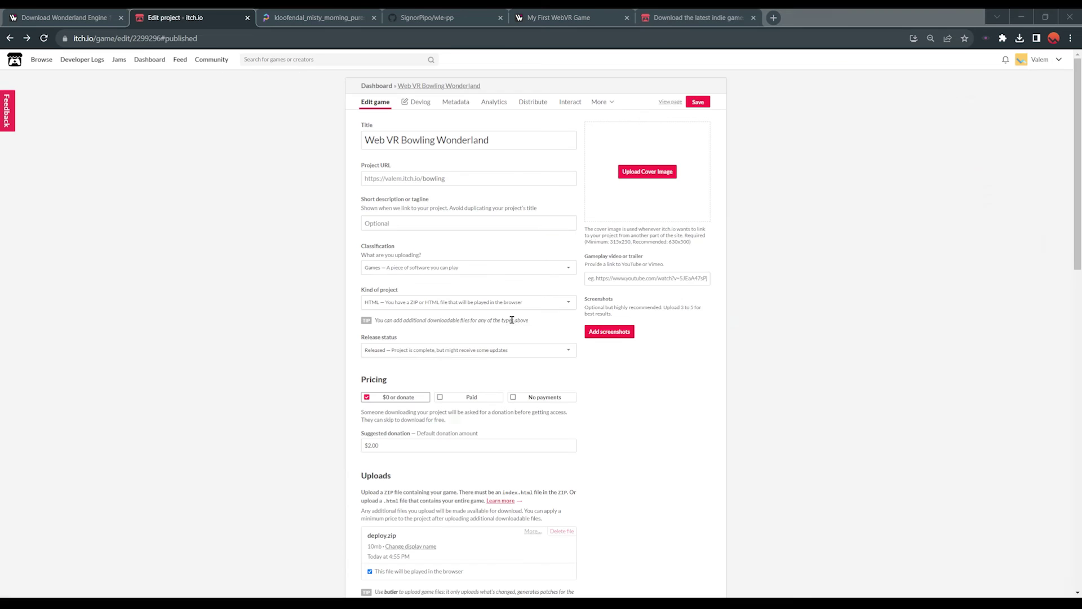
pyautogui.click(511, 302)
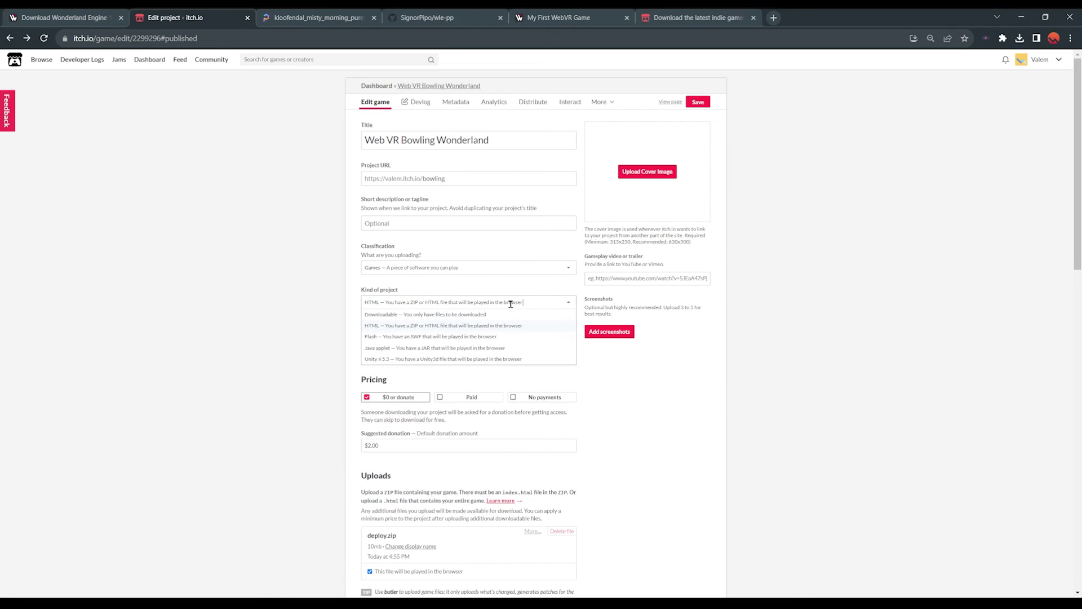
pyautogui.click(383, 327)
pyautogui.scroll(-5, 511, 342)
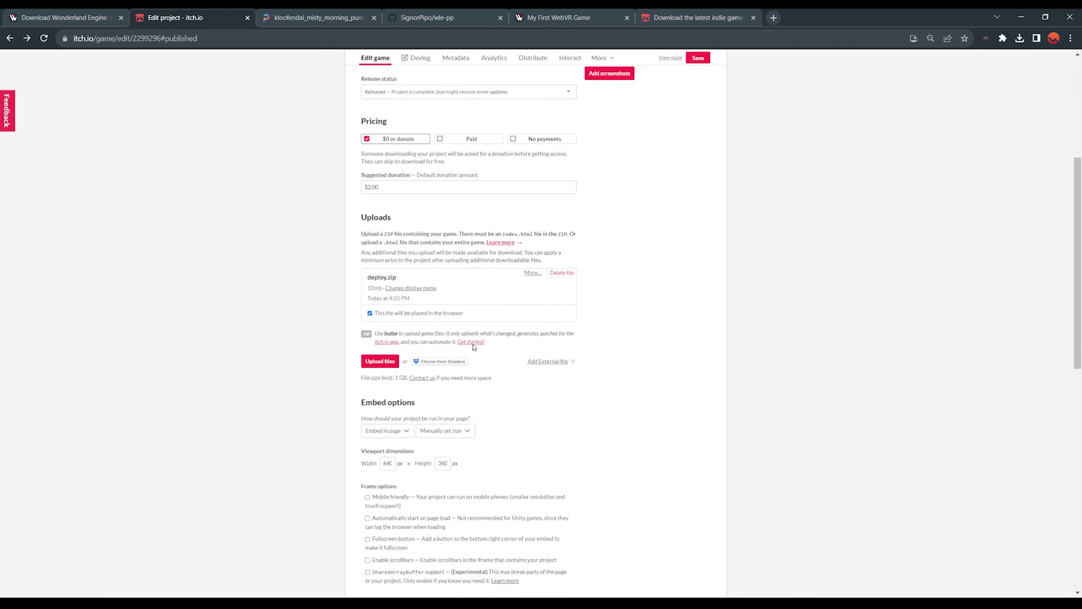
pyautogui.scroll(-10, 451, 326)
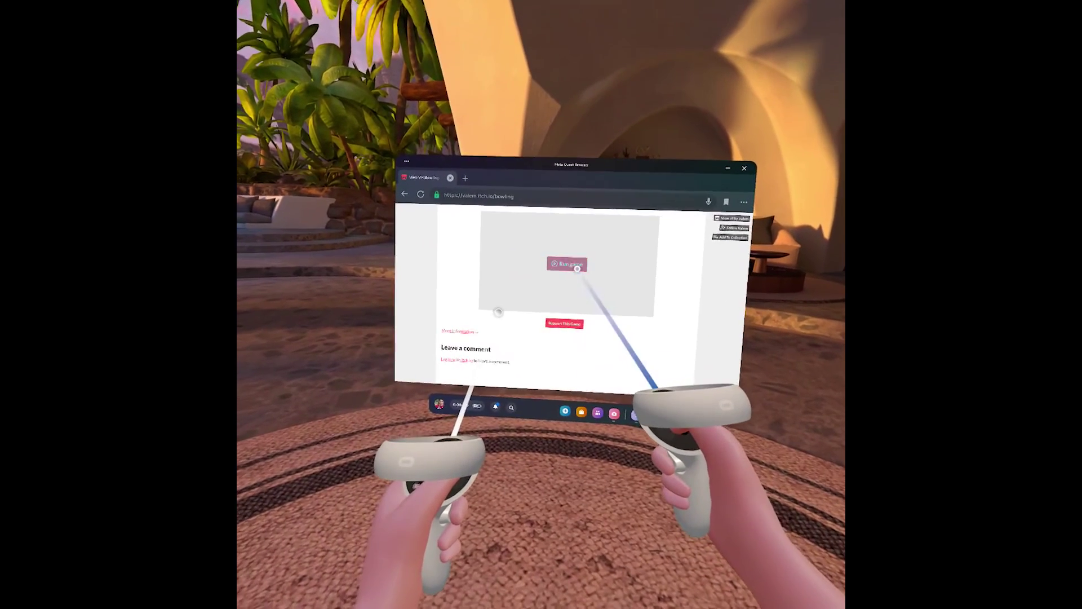
# In Meta Quest Browser, run the published bowling game from its itch.io page, enter VR and allow the immersive experience.
pyautogui.click(577, 268)
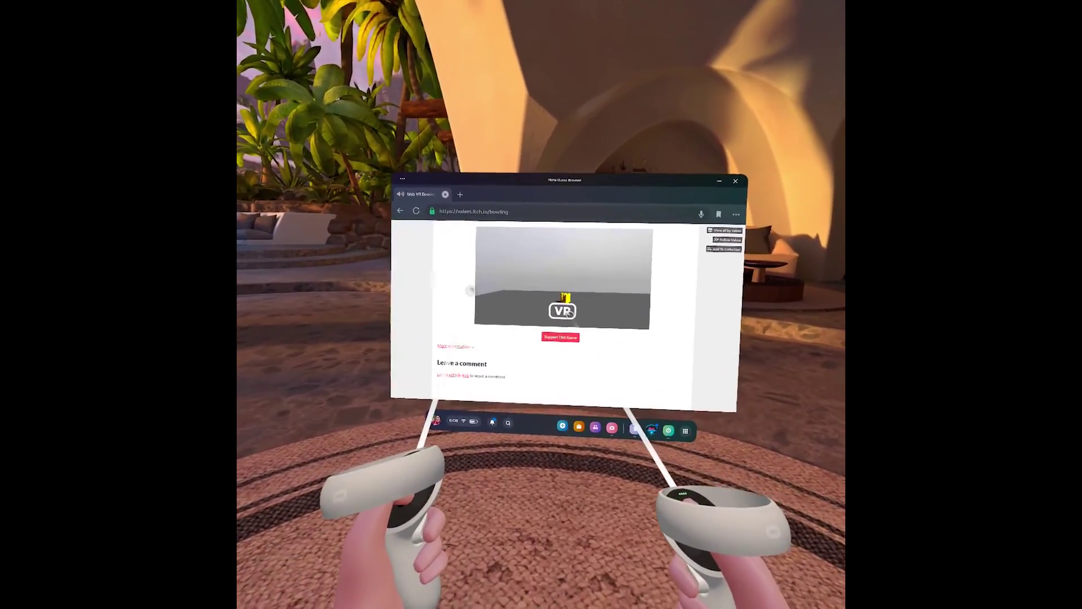
pyautogui.click(563, 310)
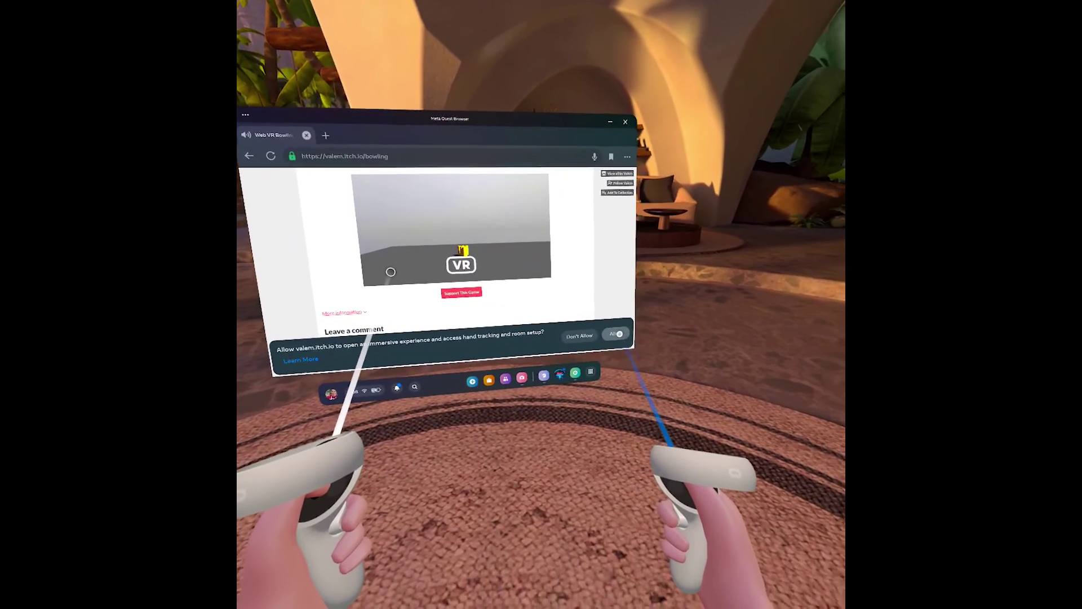
pyautogui.click(616, 334)
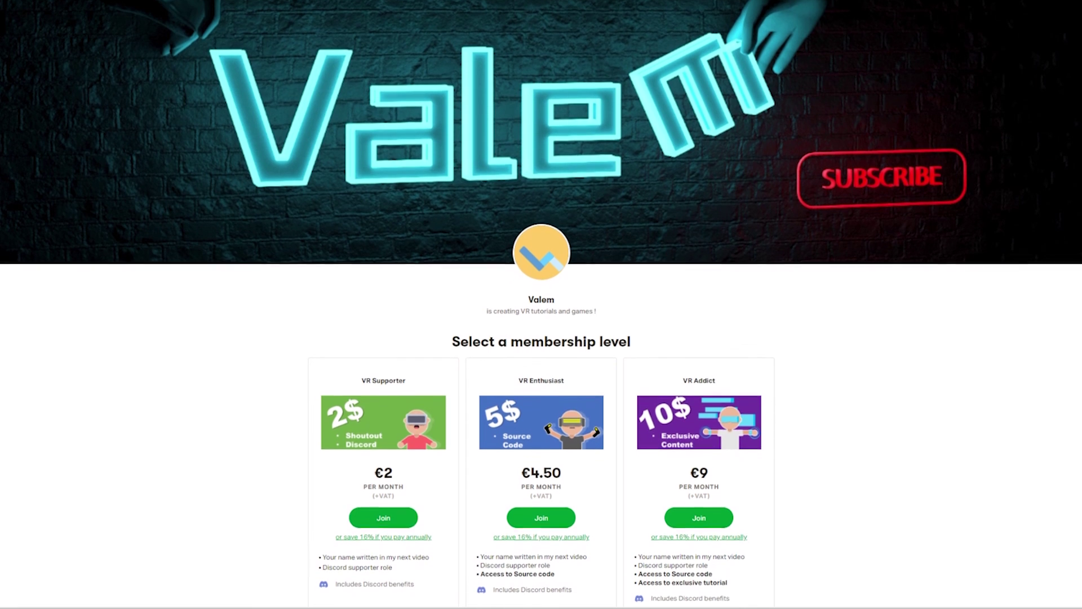
pyautogui.scroll(-1, 541, 305)
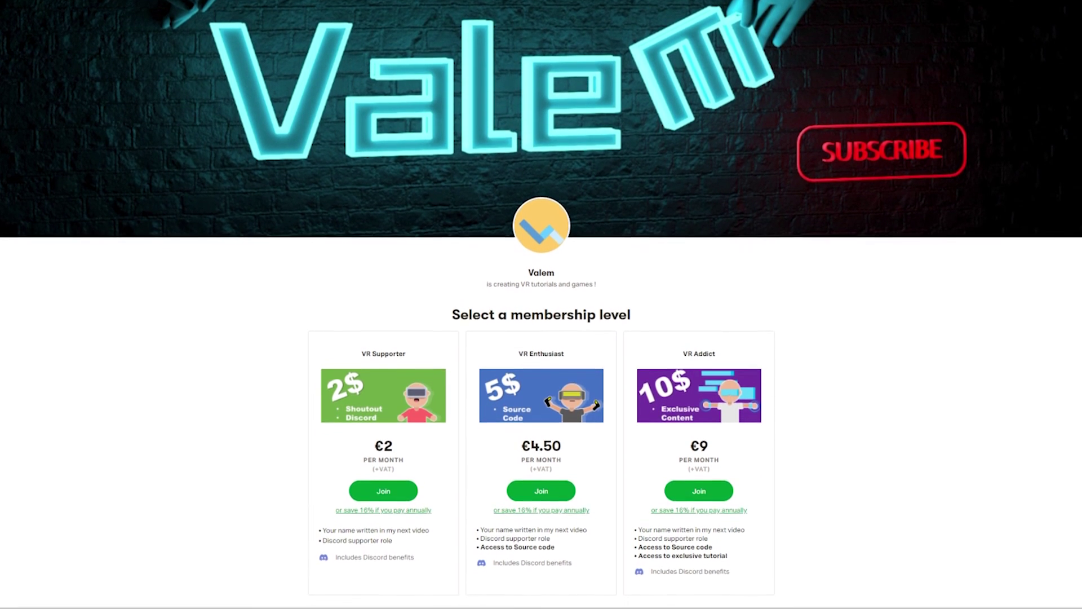
pyautogui.scroll(-1, 541, 304)
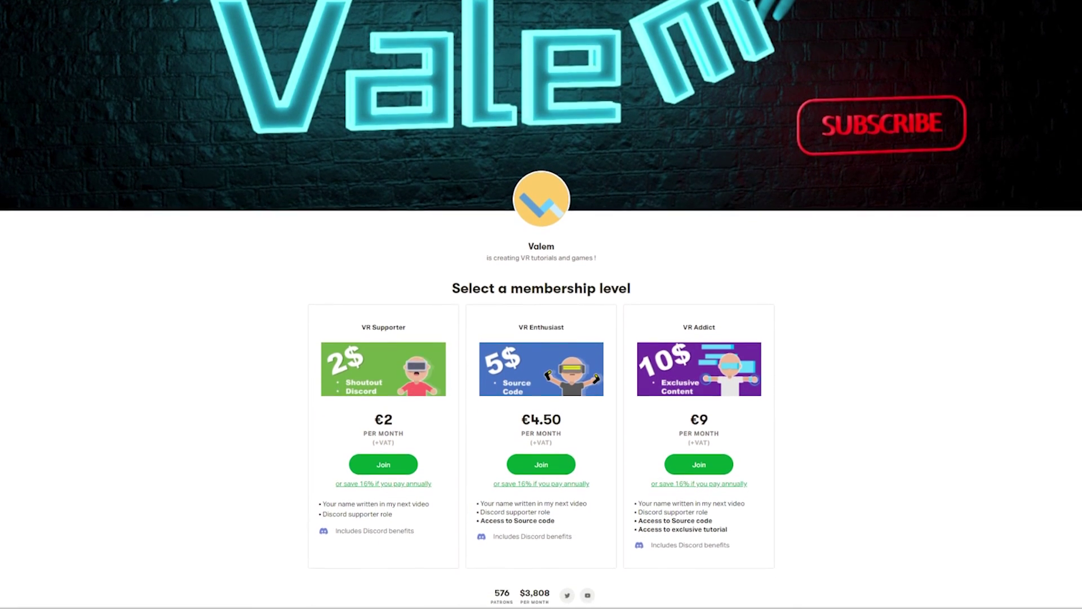